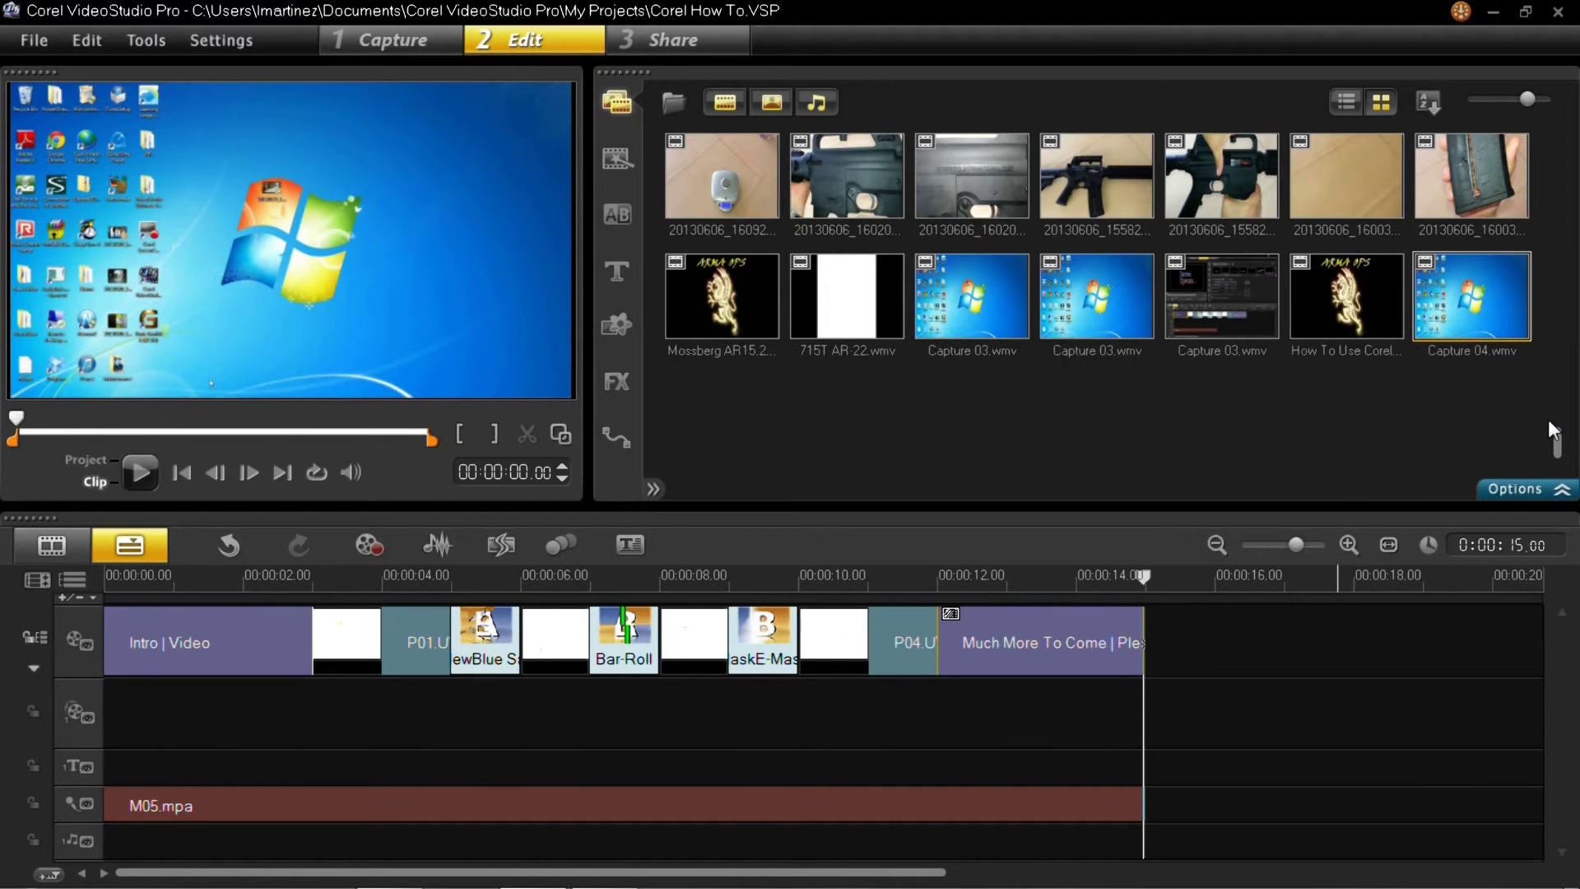
- Scroll the Media library and place I15.JPG on the timeline right after the Intro | Video title
left_click_drag(1560, 435, 1571, 208)
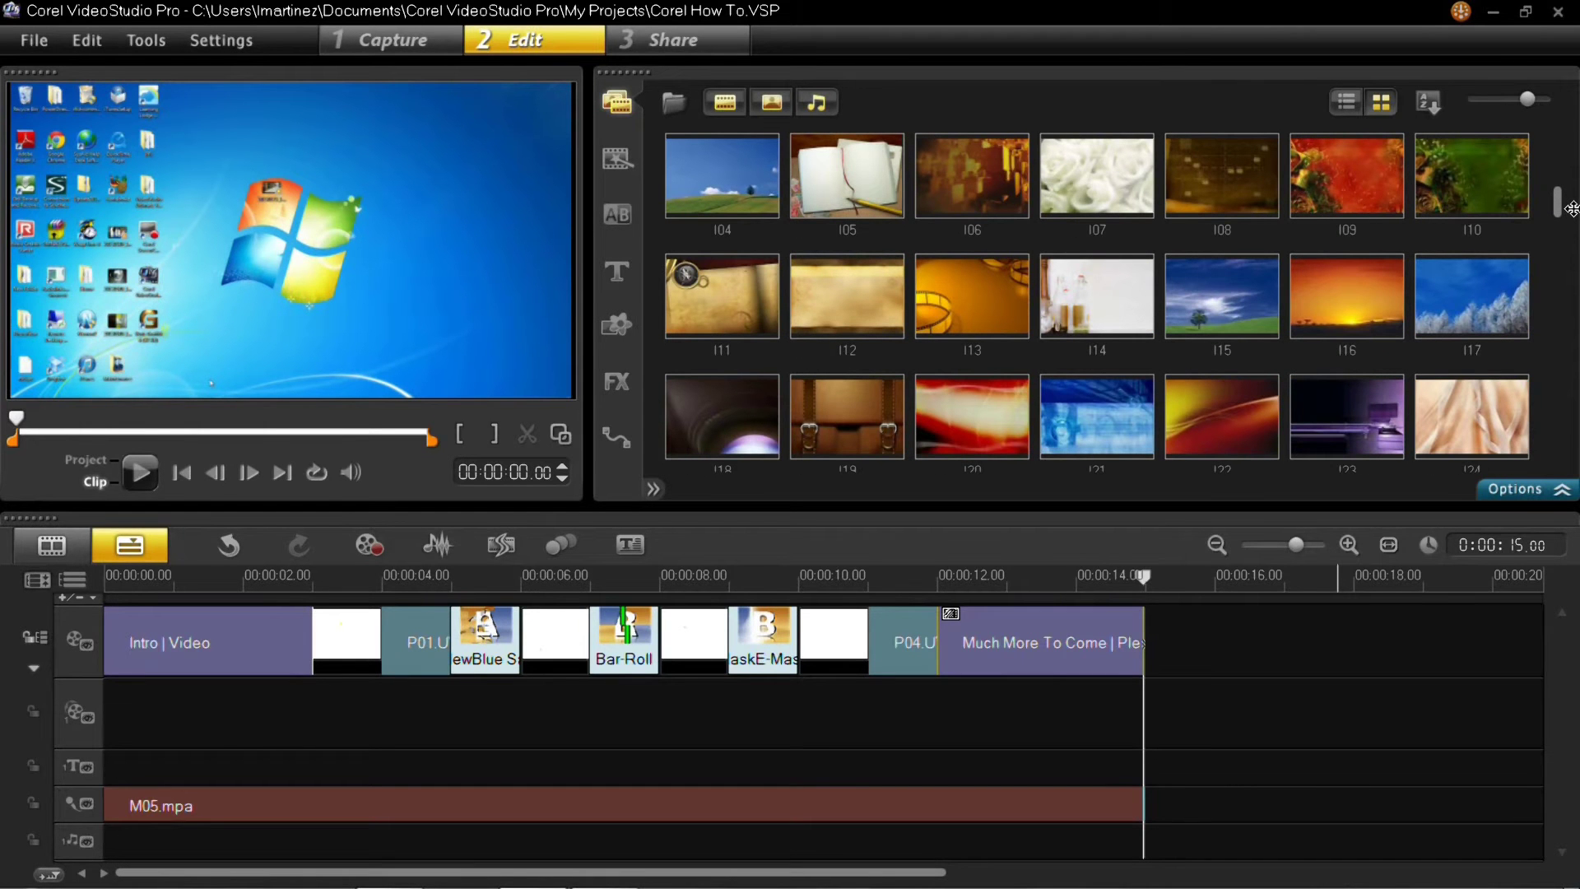
mouse_move(1572, 208)
left_mouse_down()
mouse_move(1572, 186)
mouse_move(1571, 201)
left_mouse_up()
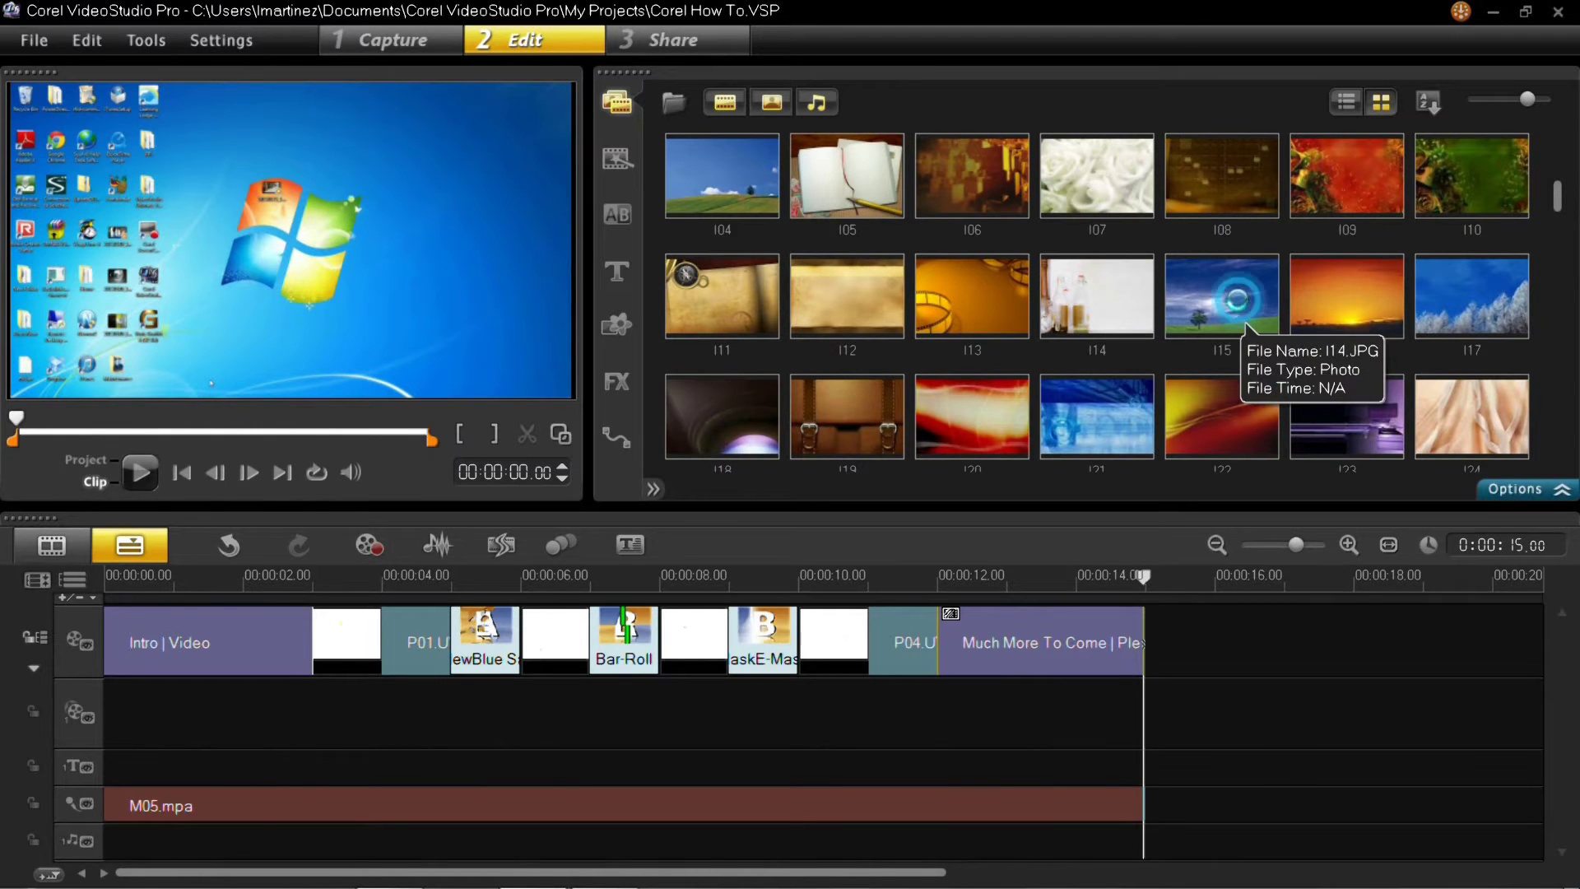
mouse_move(1238, 300)
left_mouse_down()
mouse_move(1000, 416)
mouse_move(740, 626)
mouse_move(304, 685)
mouse_move(268, 644)
mouse_move(301, 643)
left_mouse_up()
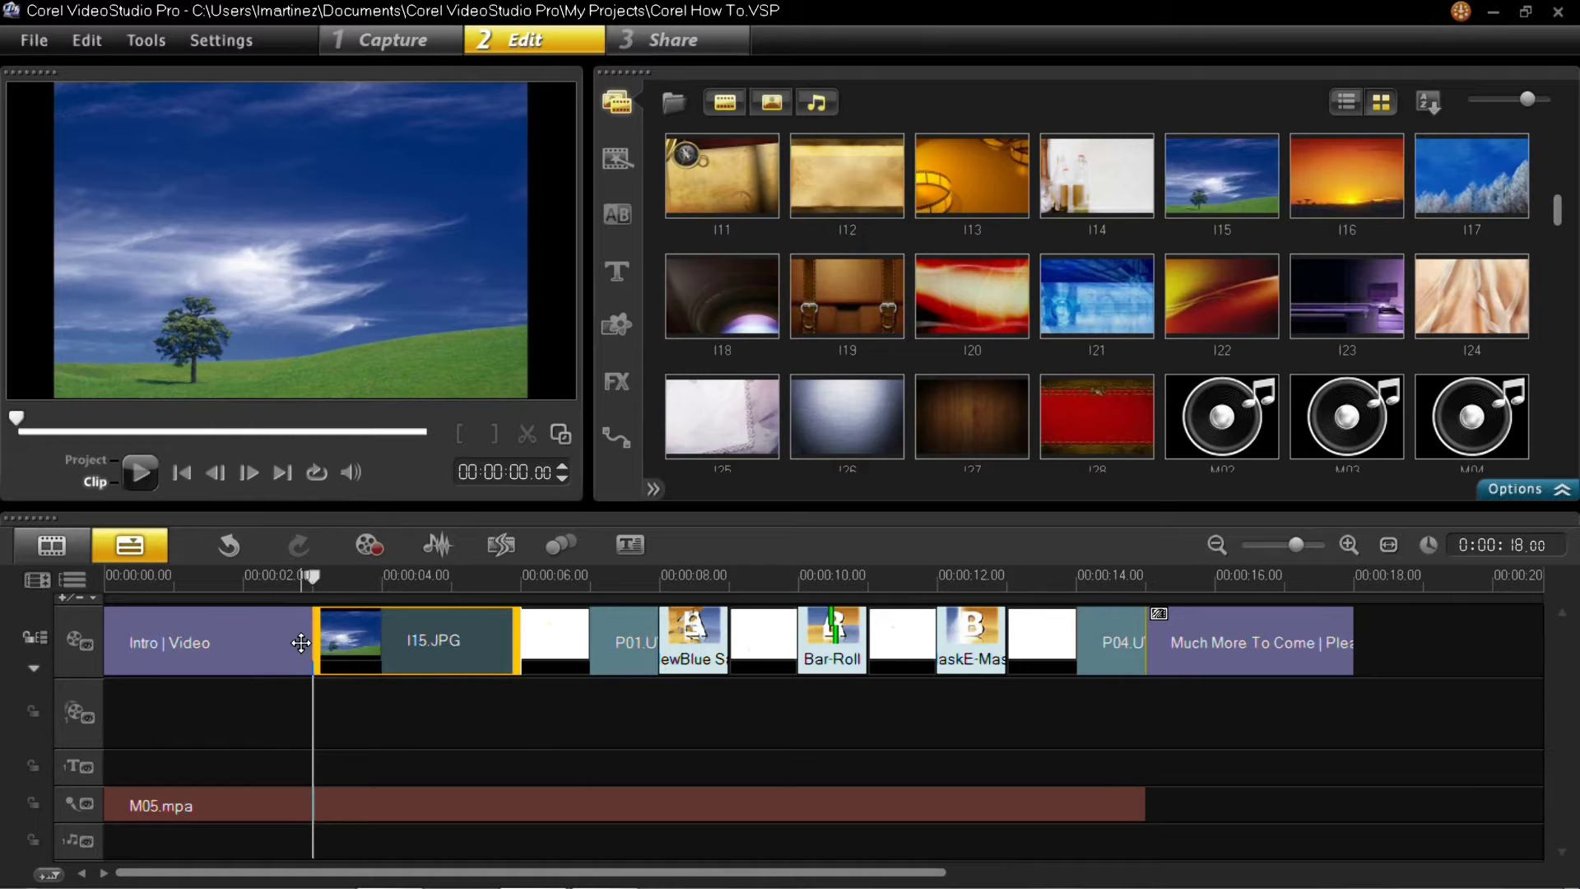
- Play the whole 18-second project in Project mode, then pause and return to the start
left_click(217, 629)
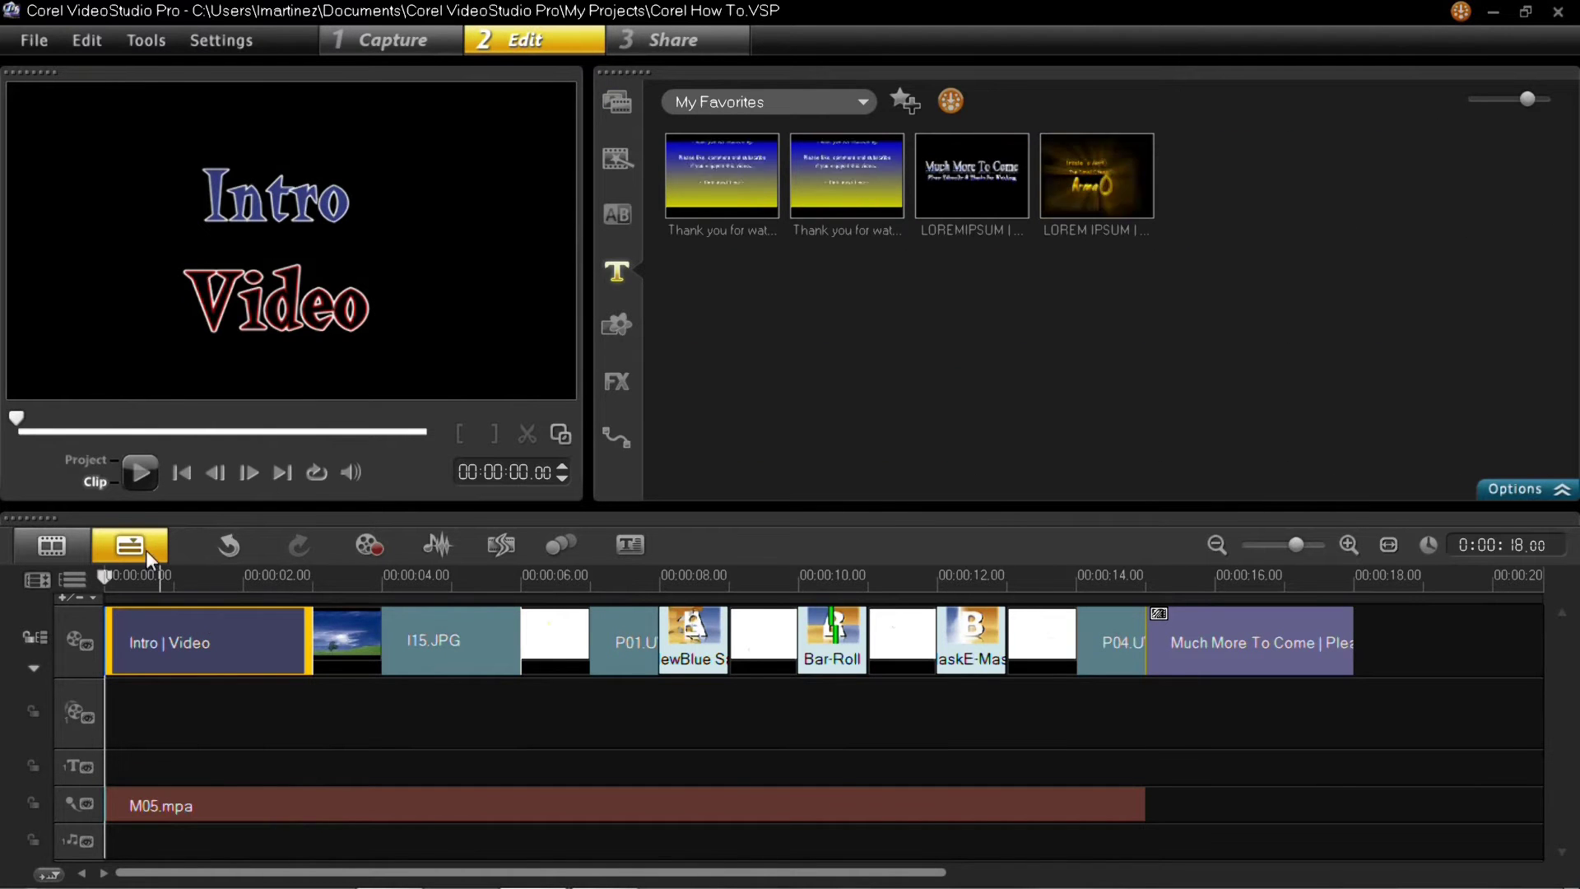
left_click(107, 458)
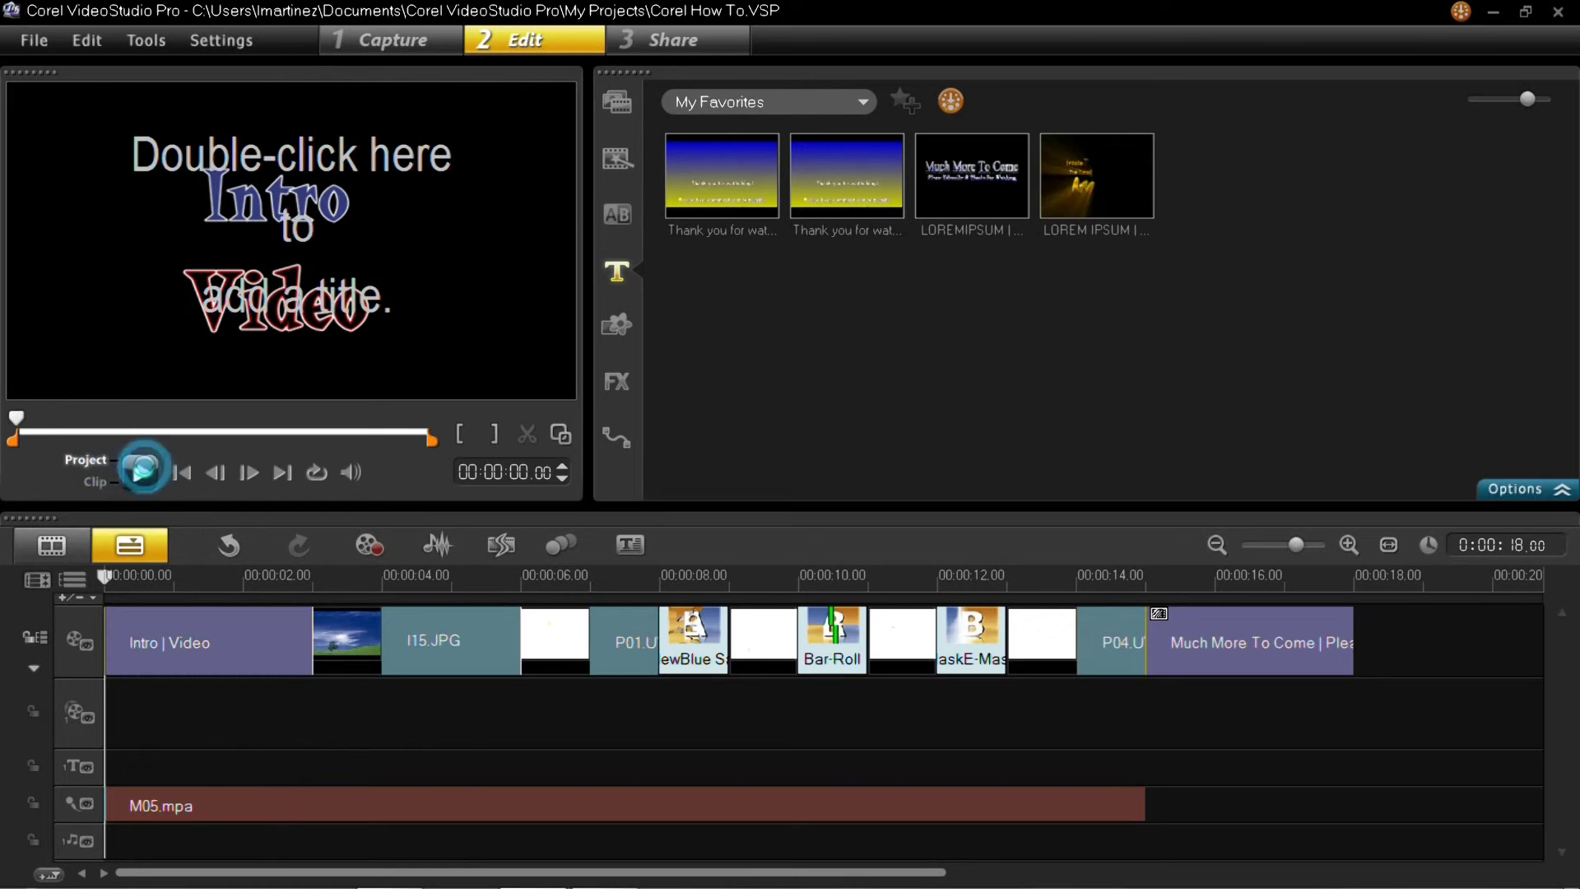
left_click(137, 470)
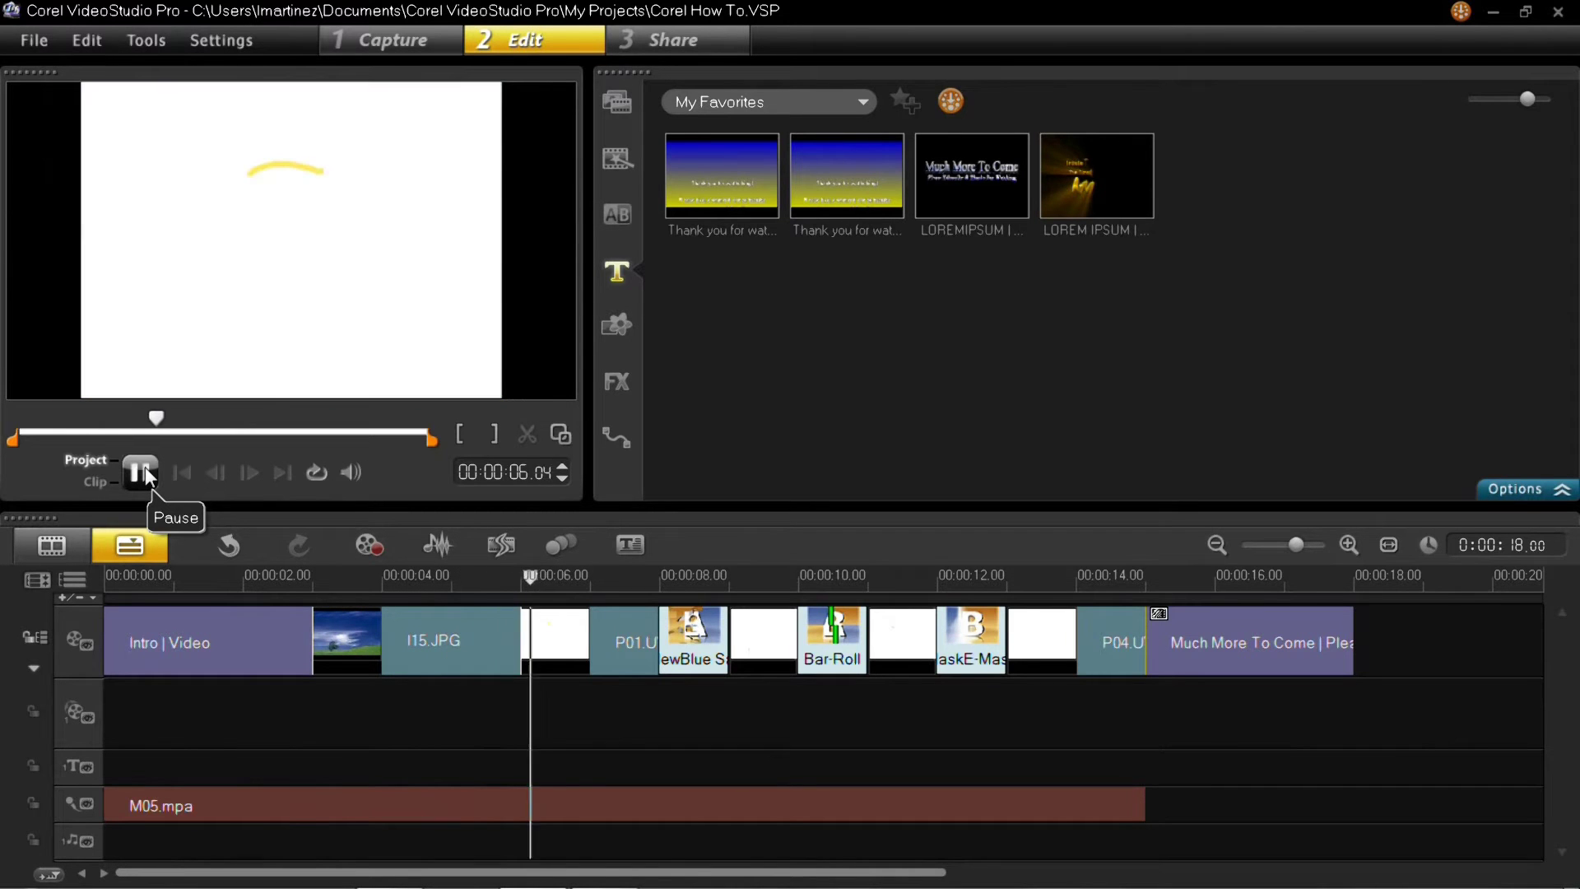
left_click(147, 474)
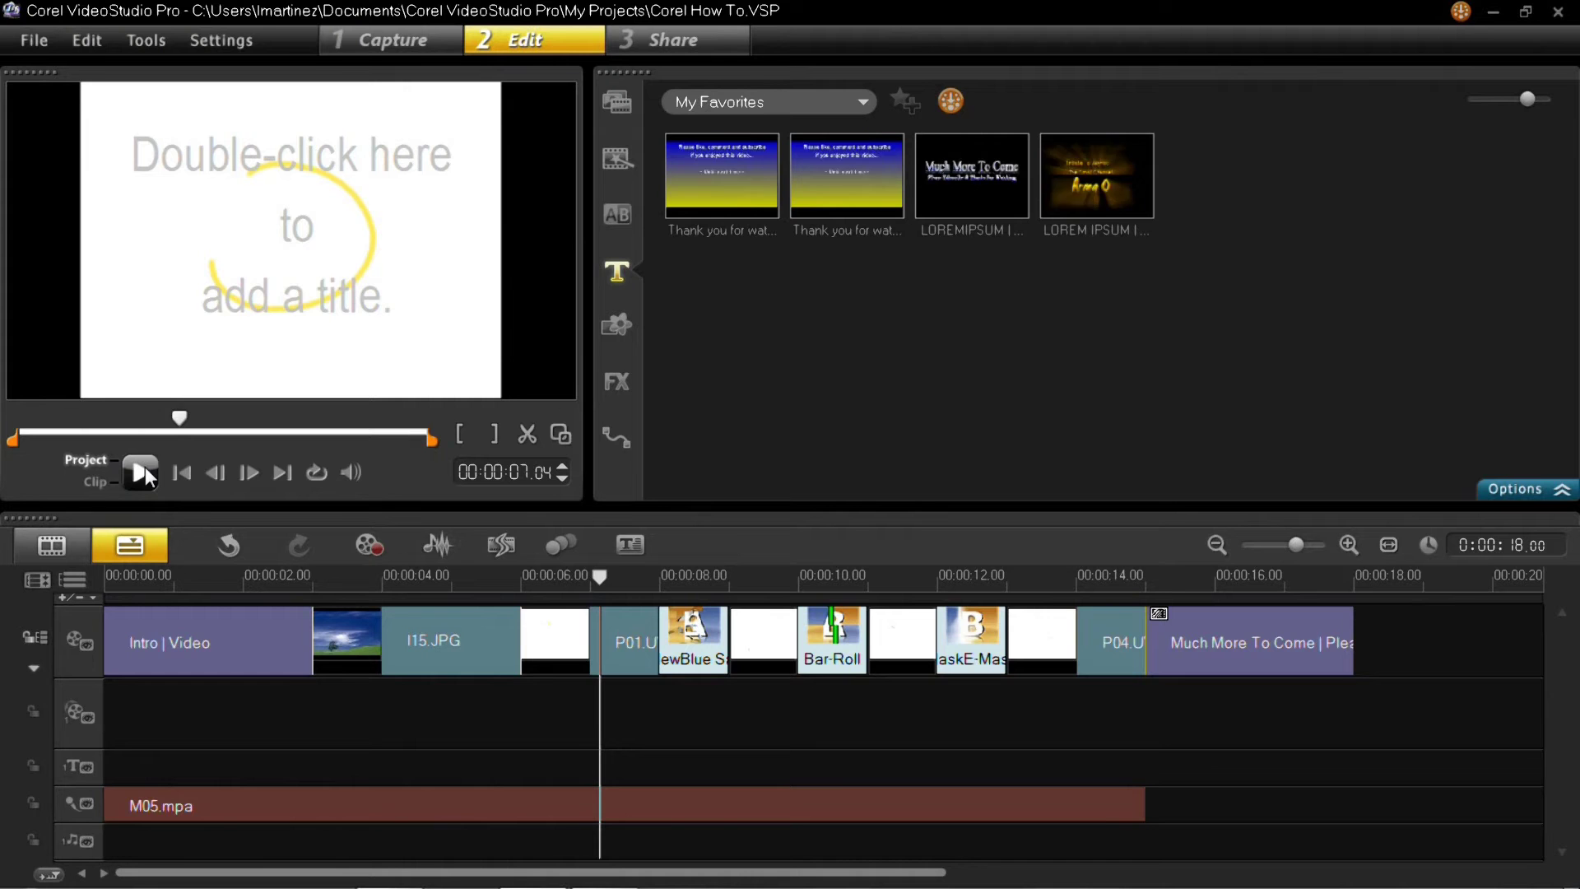
left_click(176, 466)
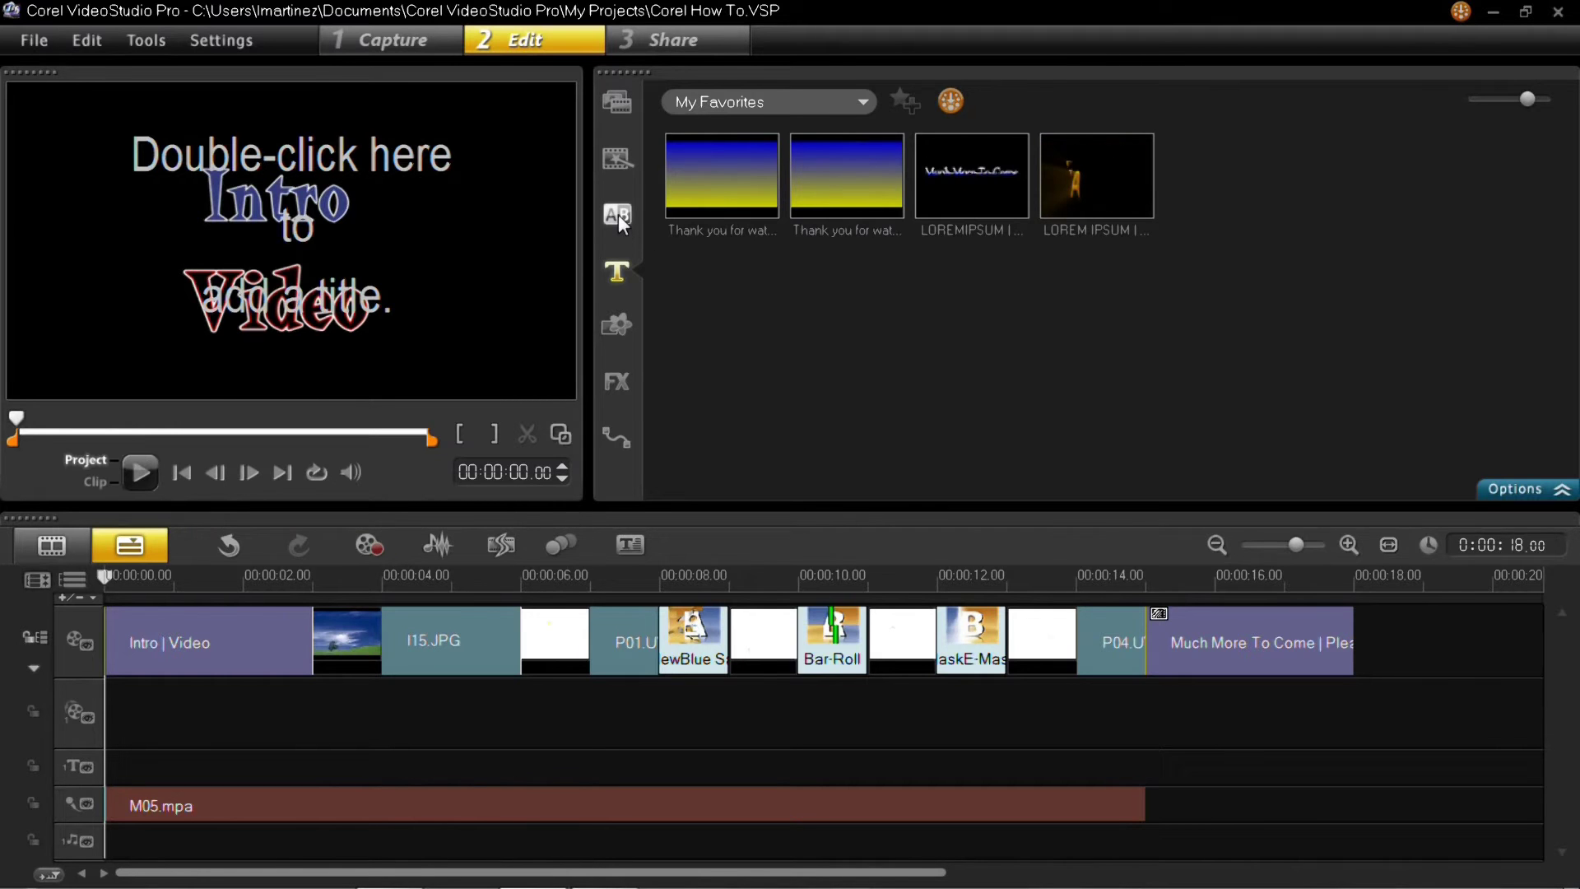
- Show the colour graphics, then switch the graphic category to Object decorations
left_click(615, 328)
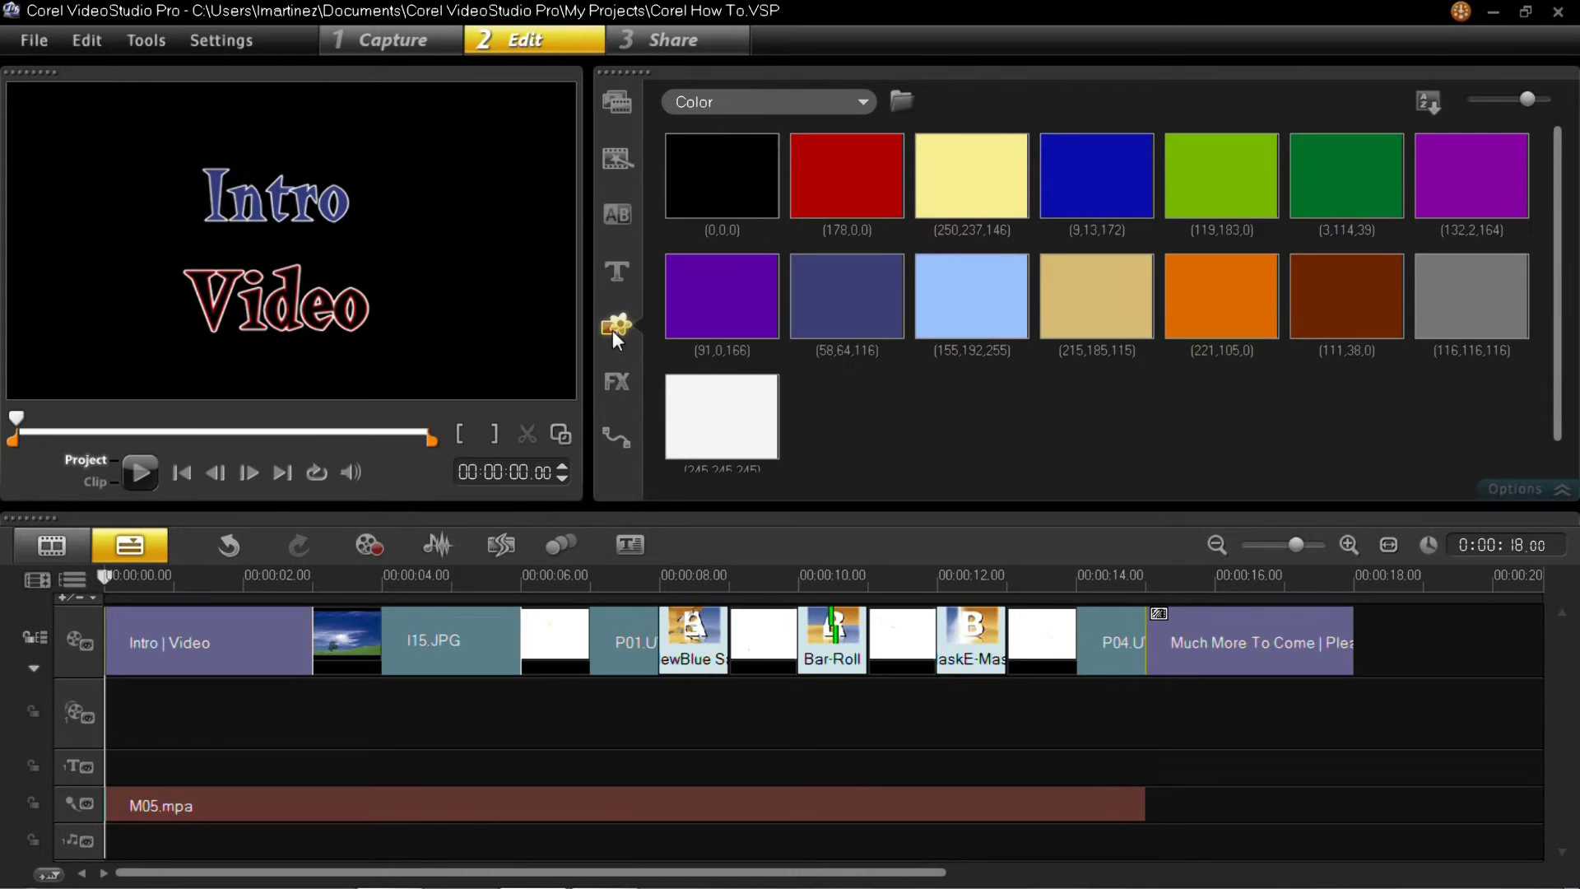
left_click(862, 103)
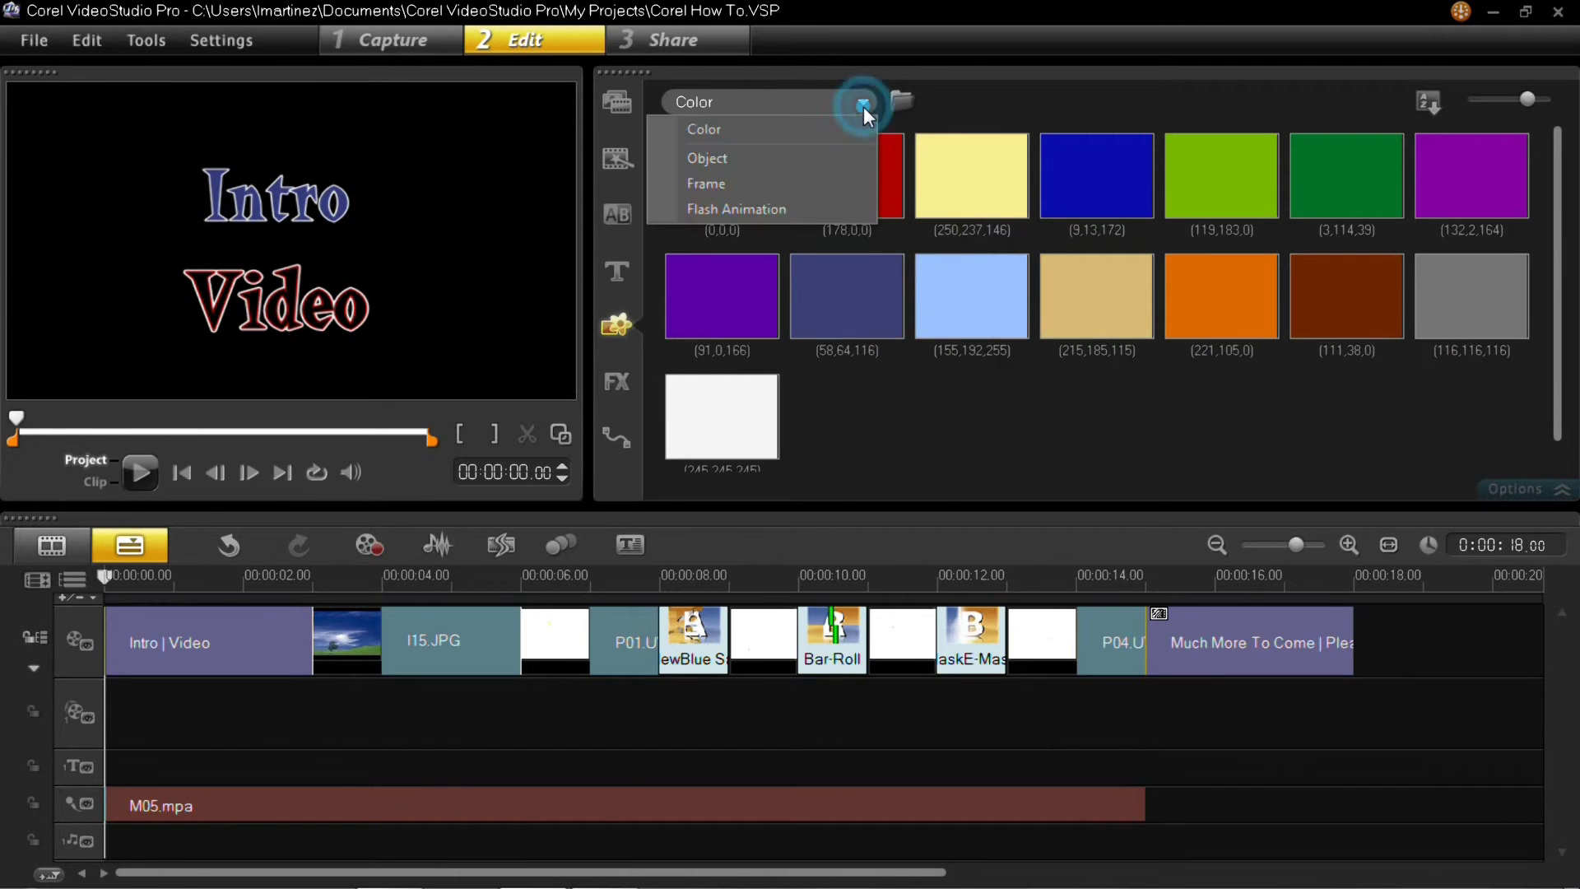
left_click(776, 156)
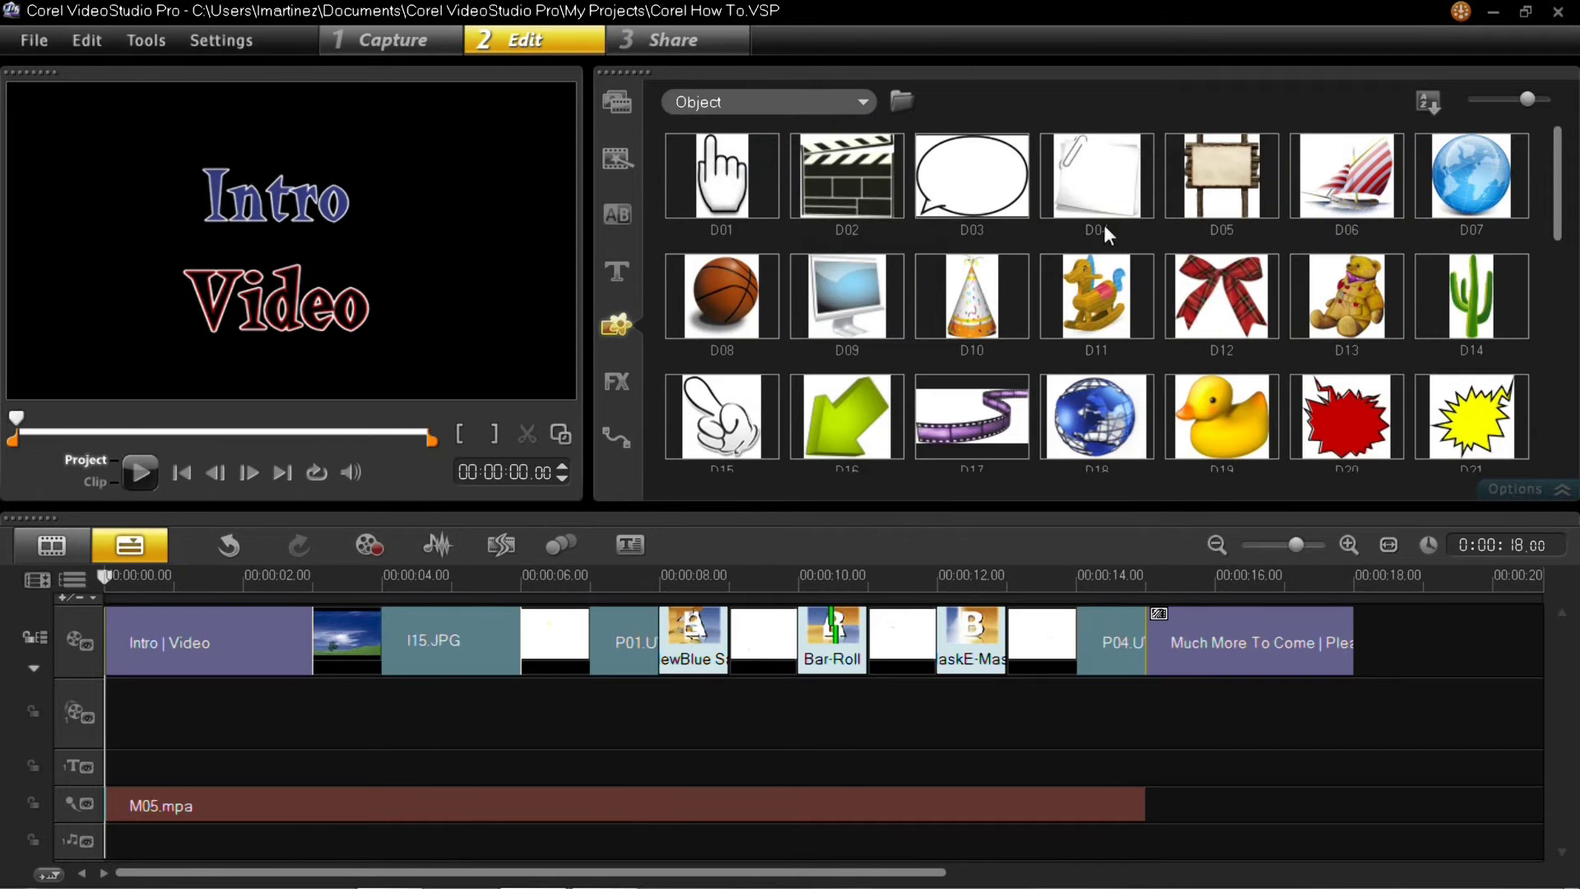
- Switch the graphic category to Frame and scroll through the frame thumbnails from F01
left_click(864, 105)
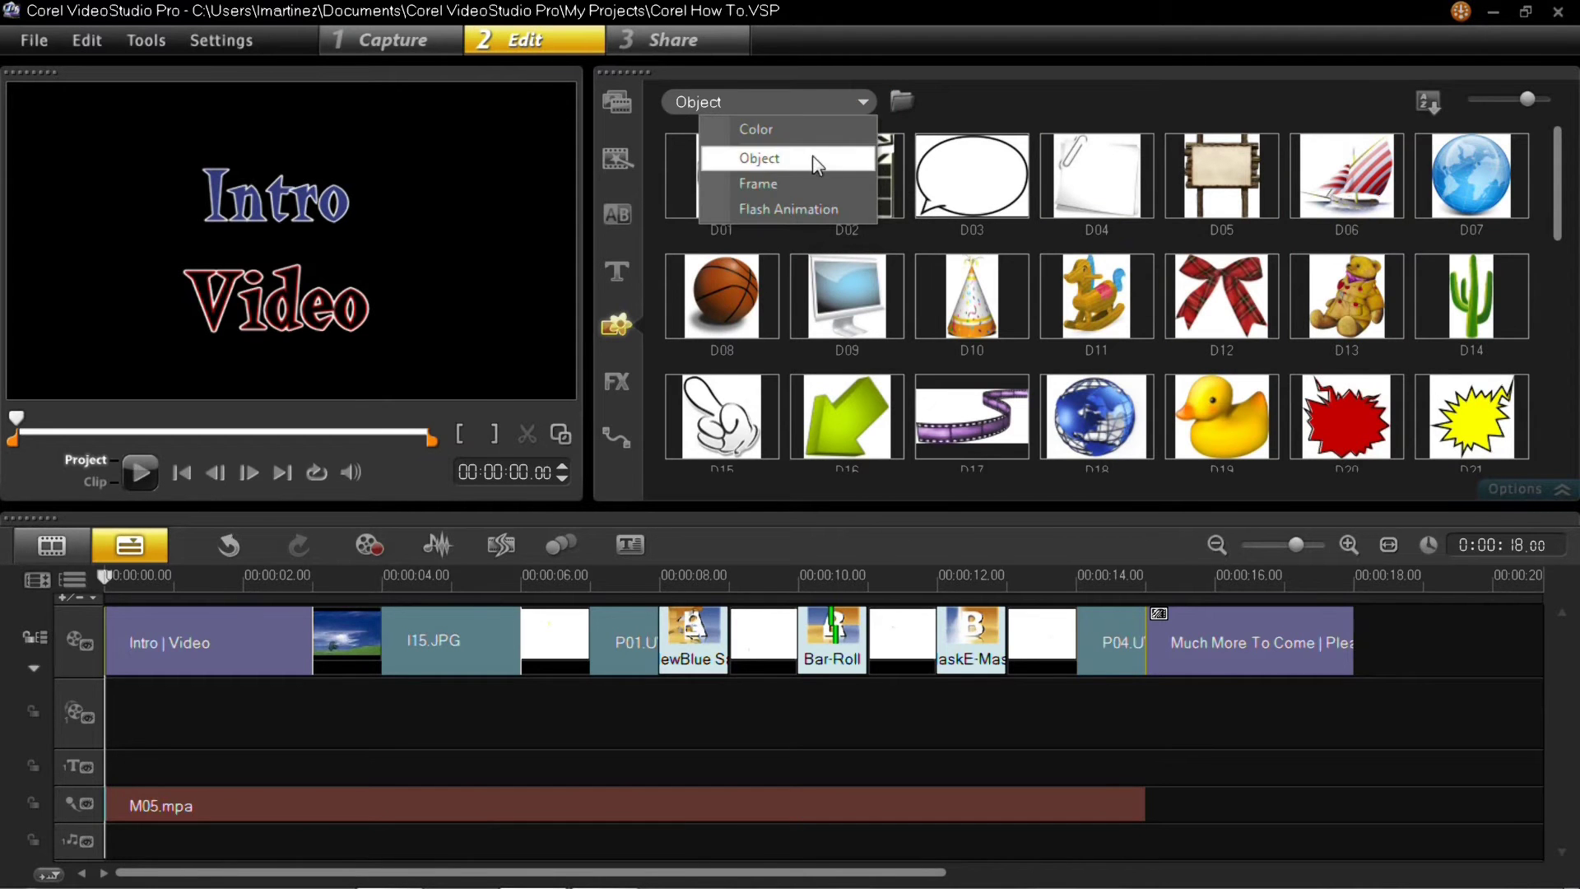
left_click(795, 182)
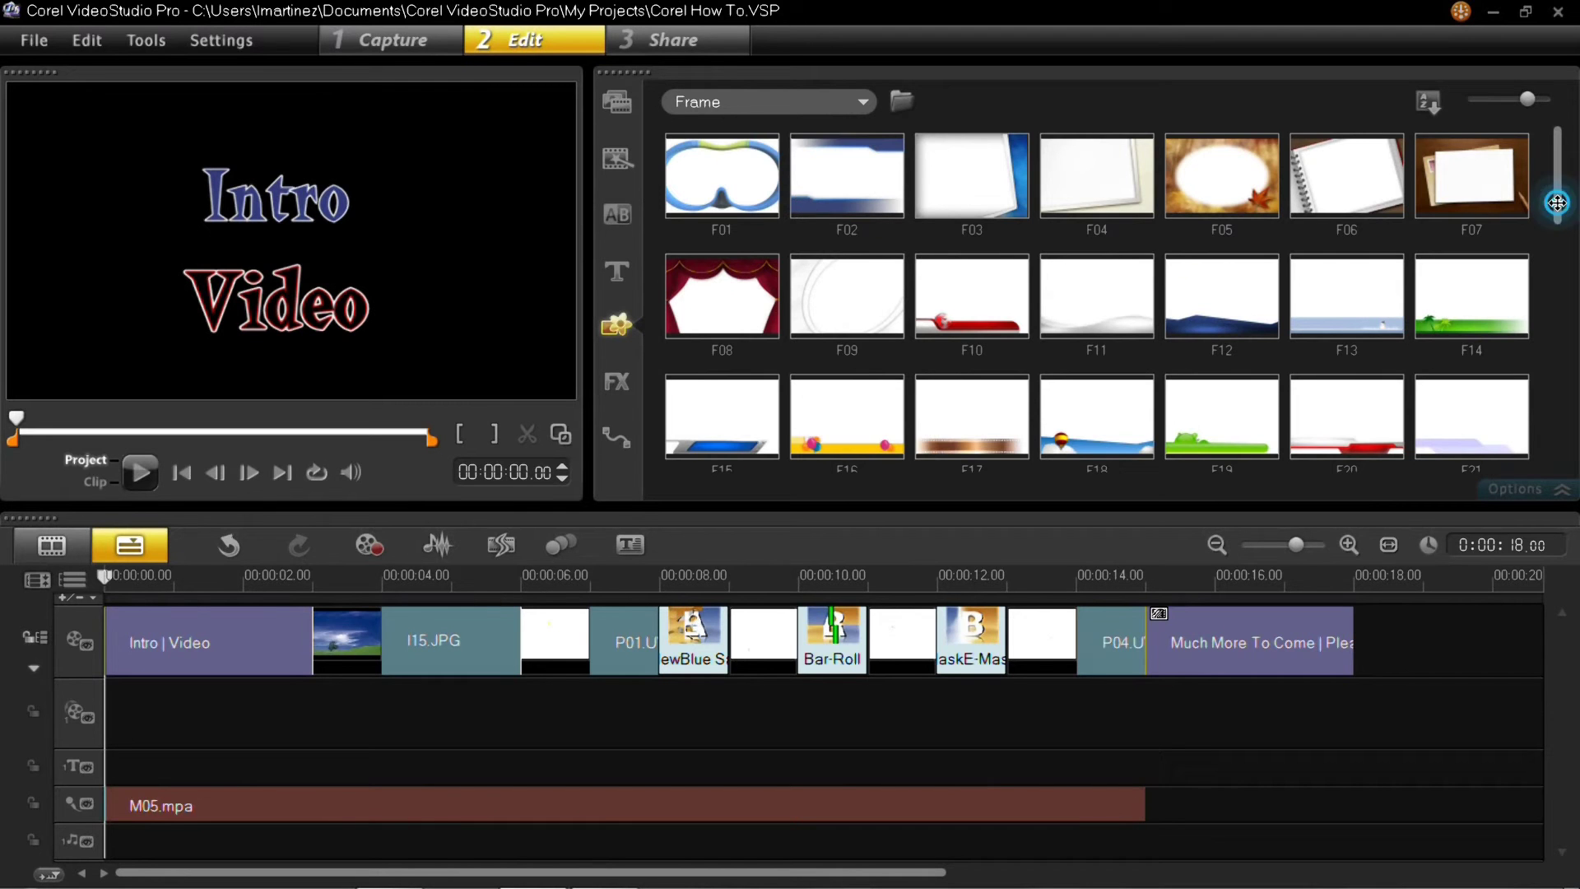
left_click_drag(1557, 202, 1567, 259)
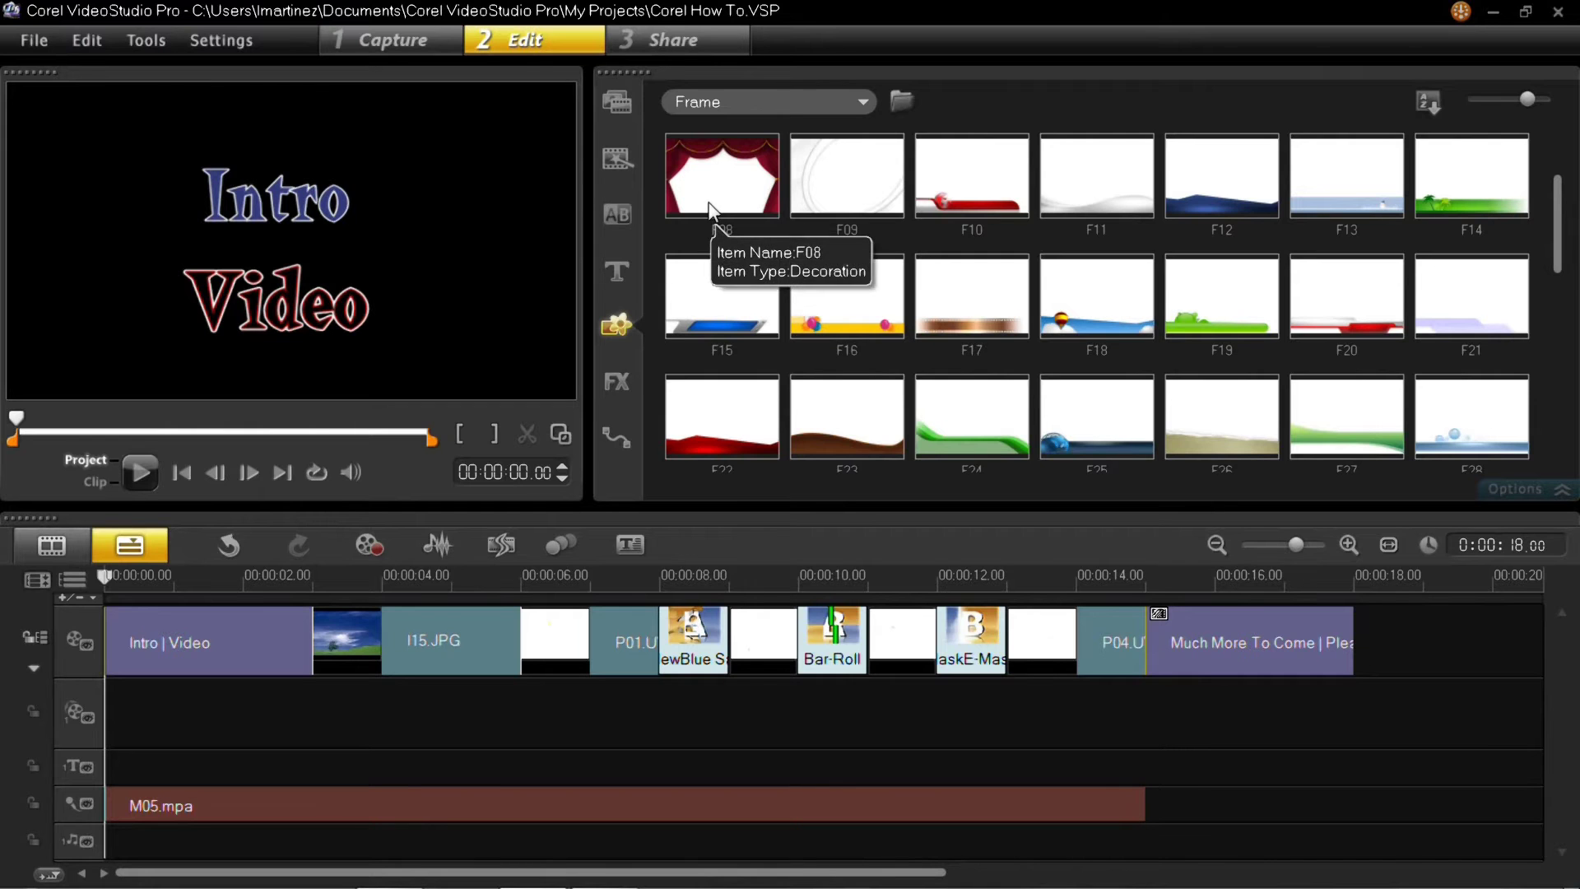
left_click_drag(1556, 199, 1556, 127)
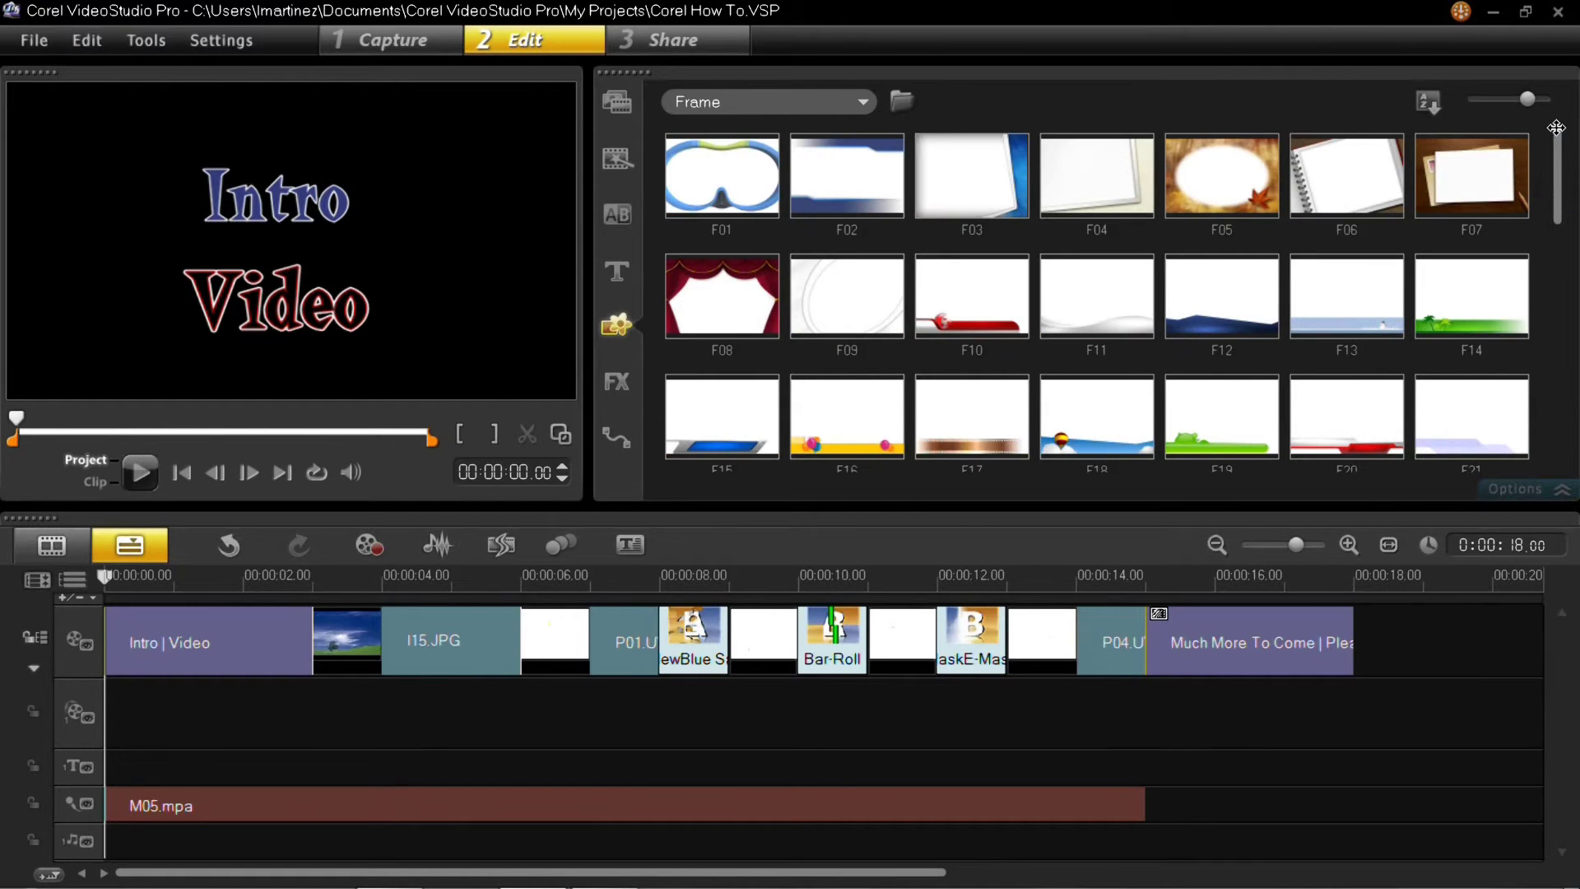
- Show the FX filters, apply Bubble to clip P01, preview it, then undo it
left_click(621, 377)
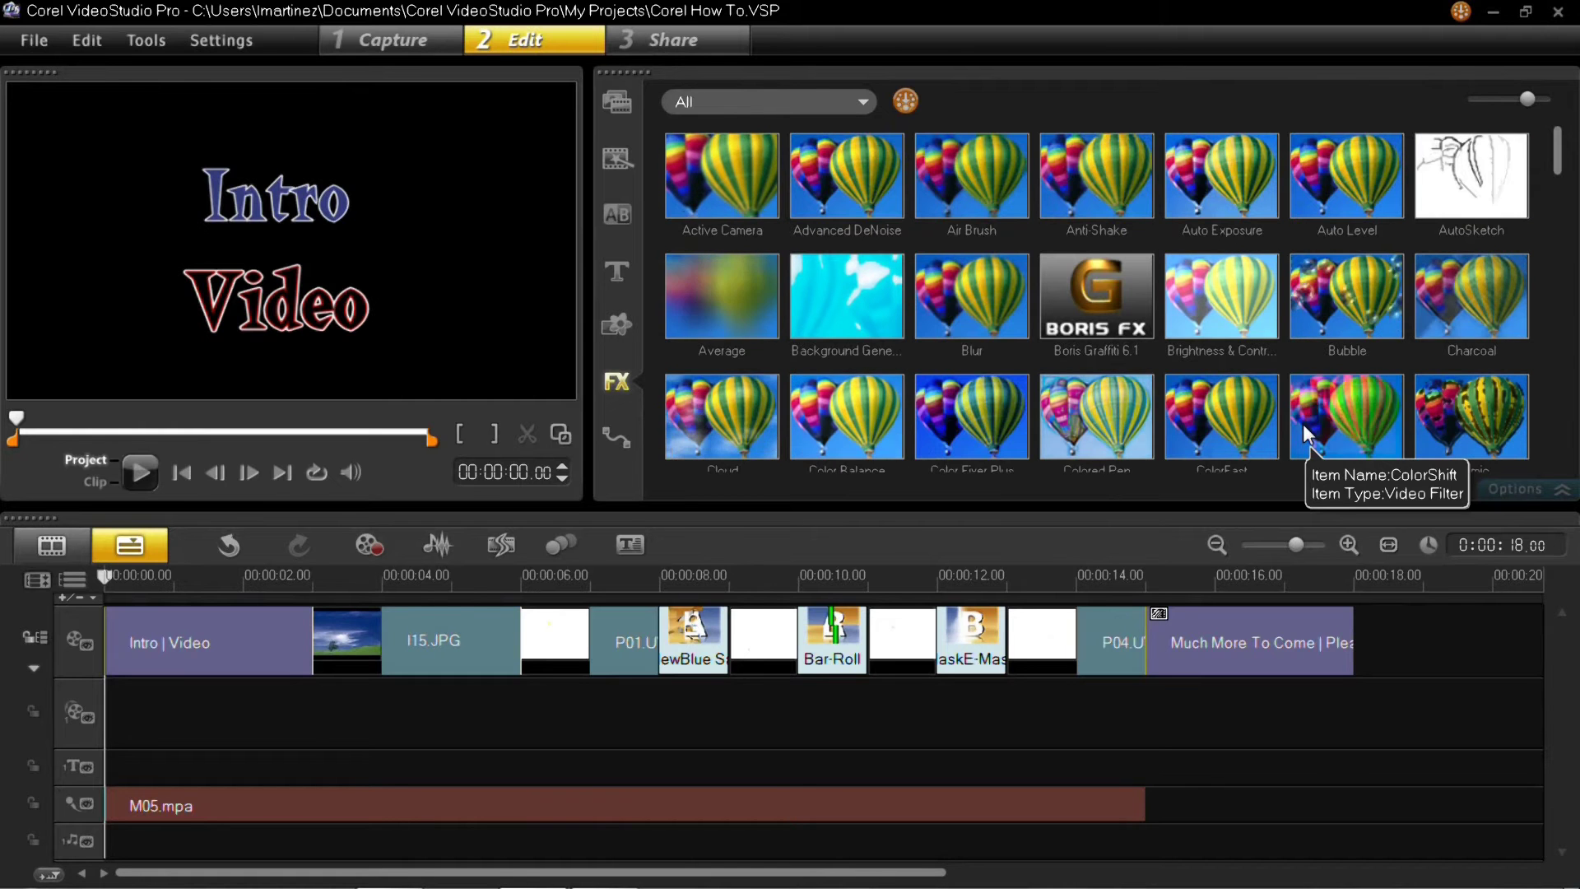
left_click(563, 644)
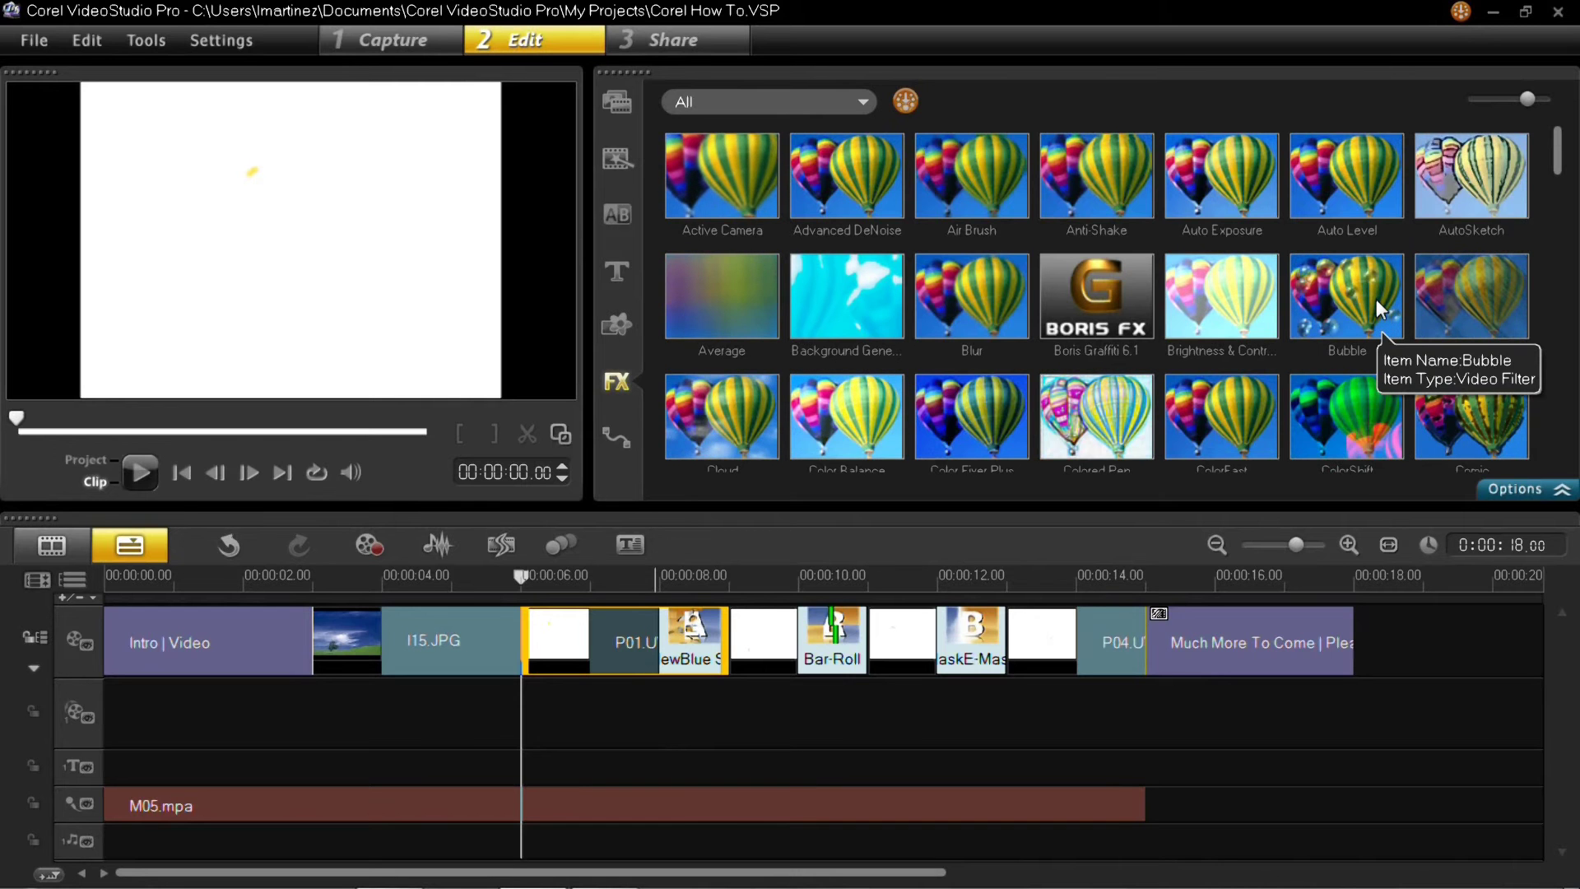
left_click_drag(1376, 299, 585, 647)
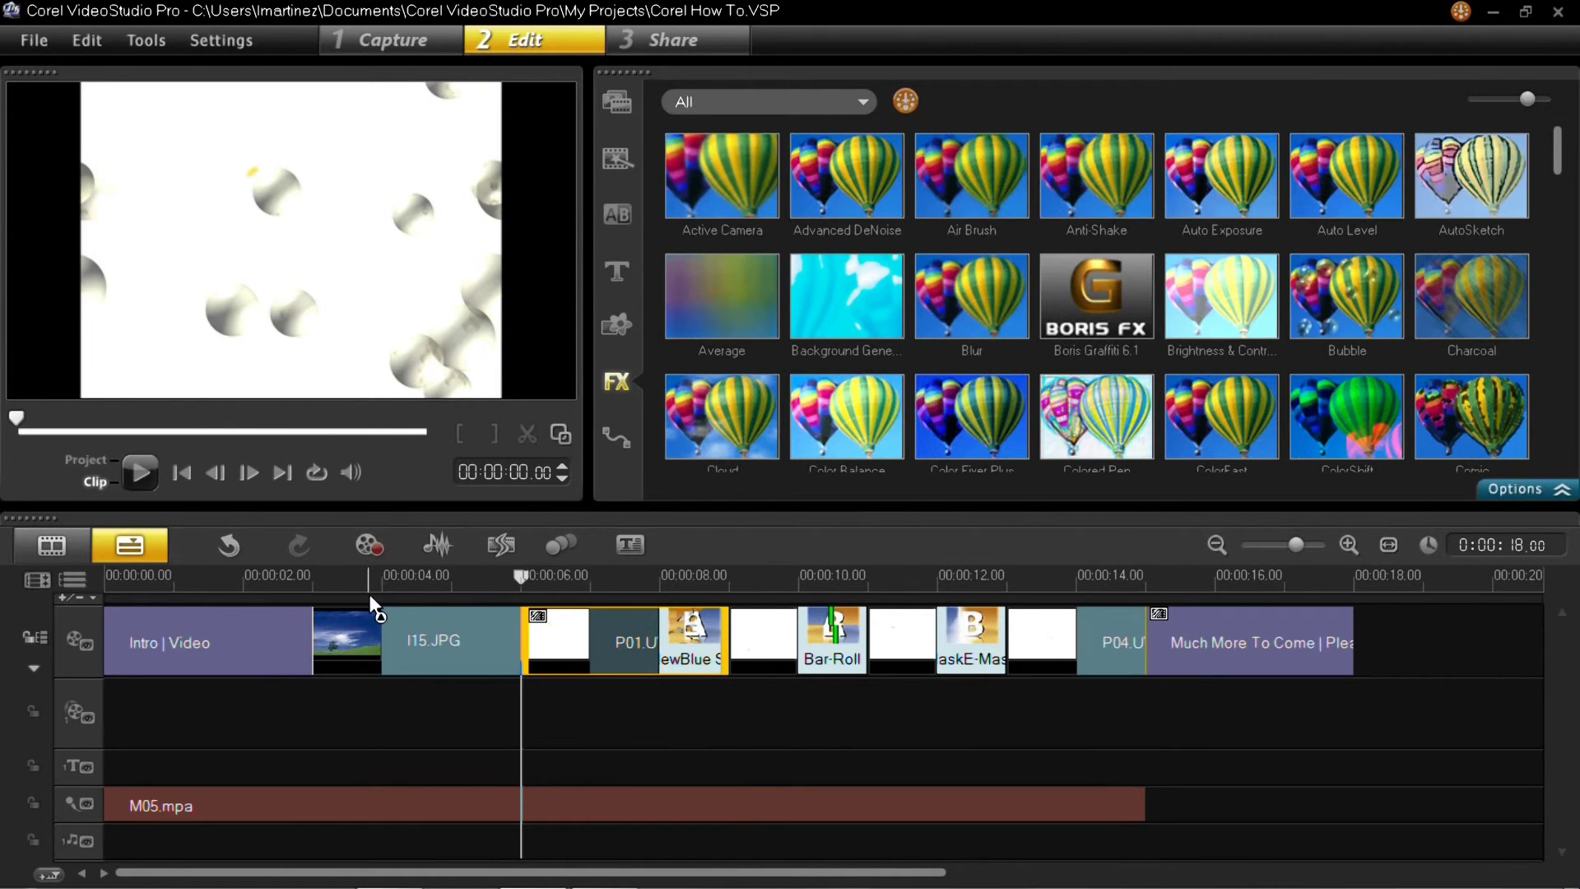
left_click(140, 472)
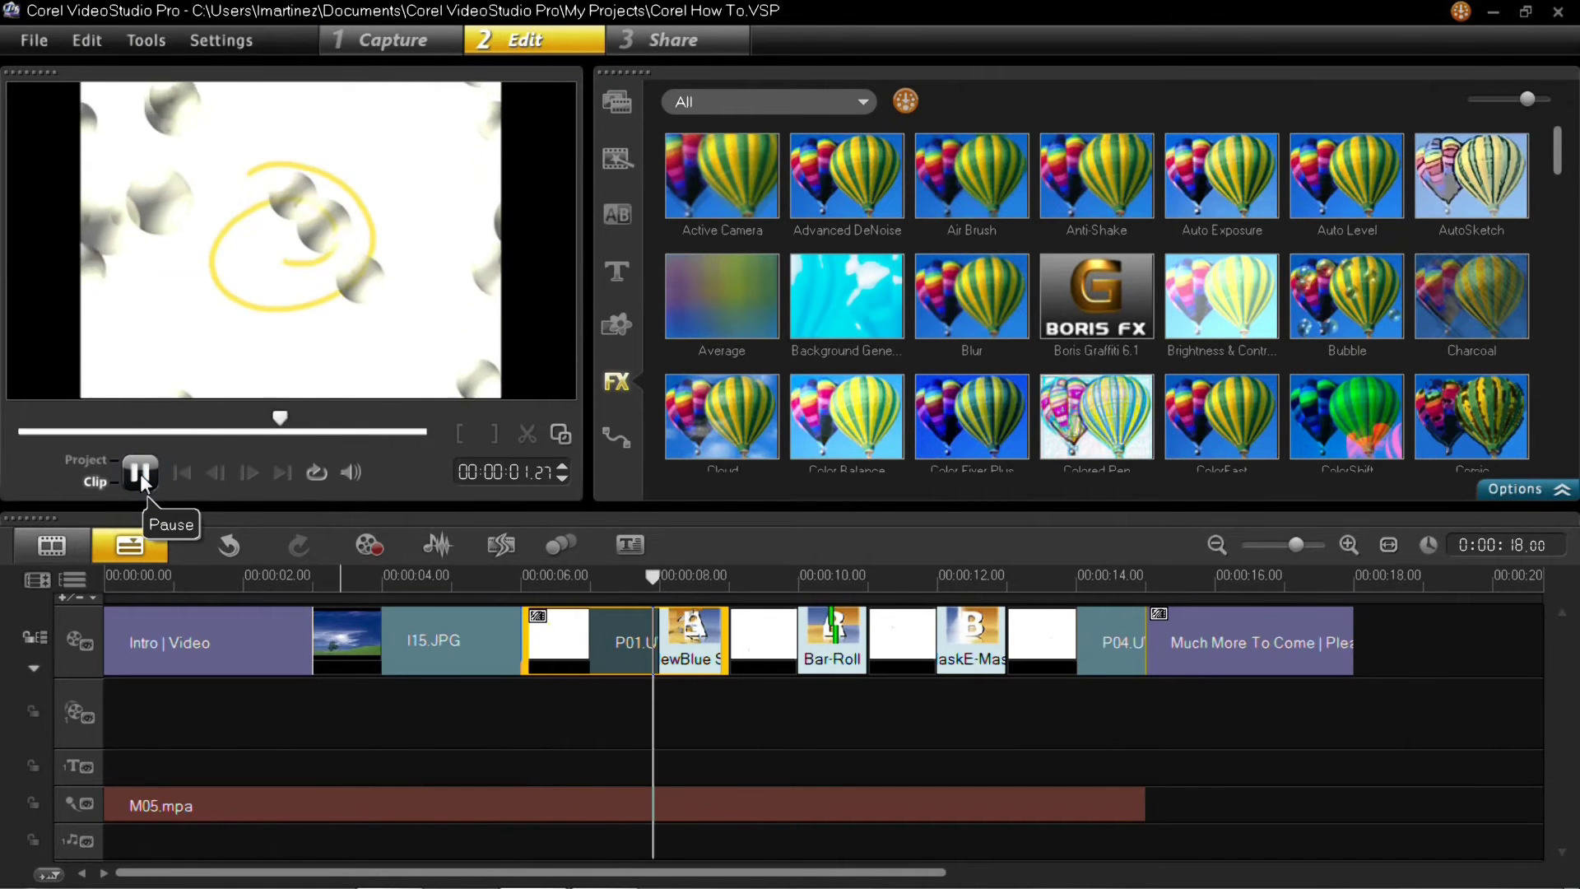
left_click(140, 473)
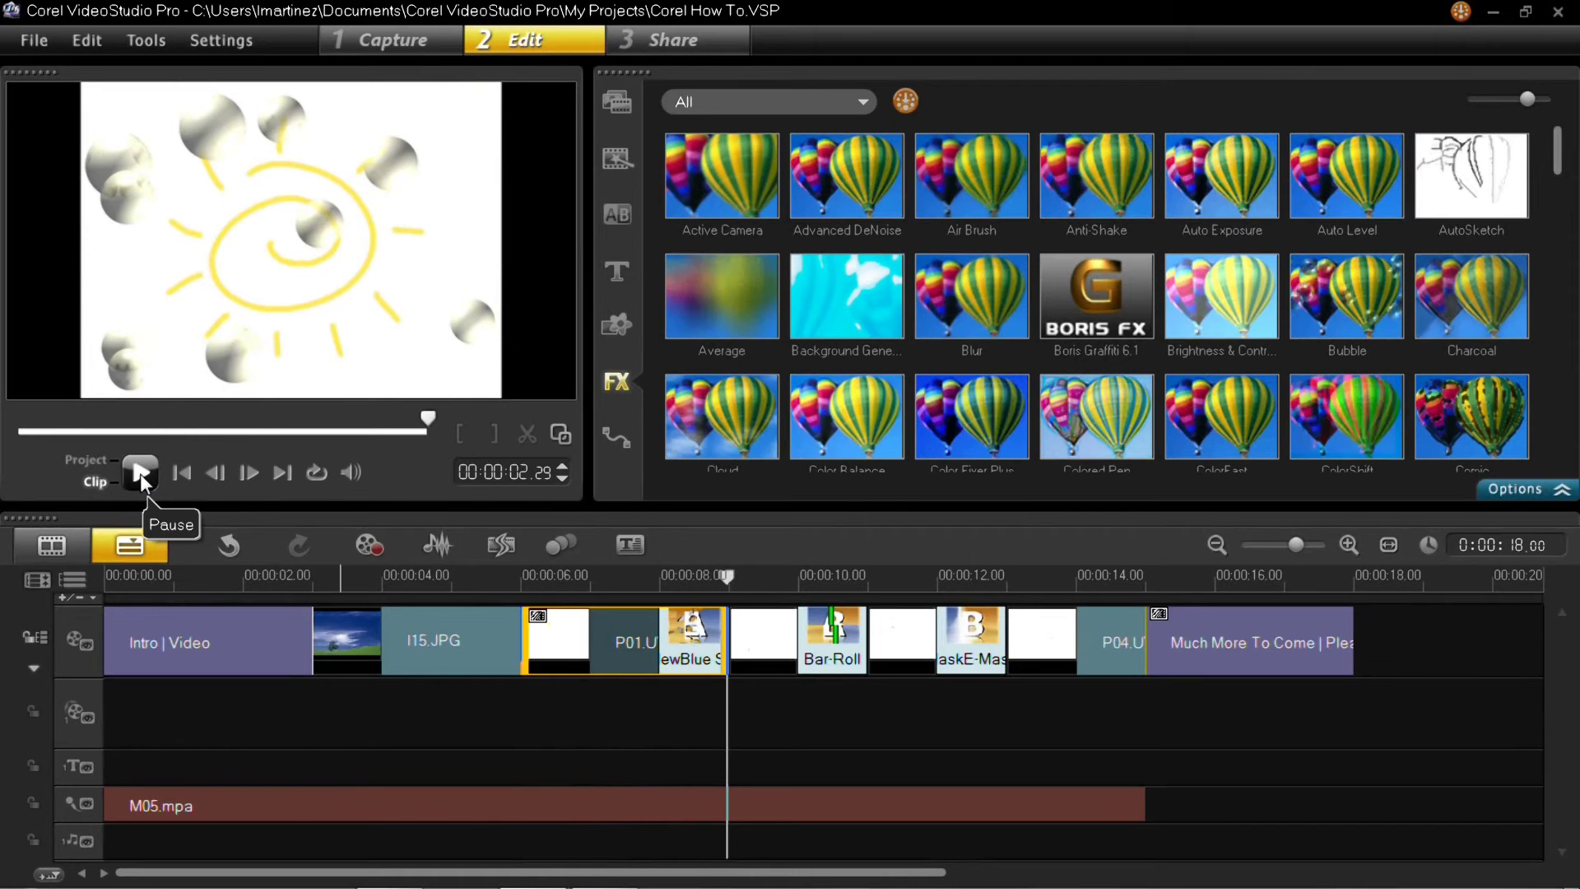
left_click(234, 545)
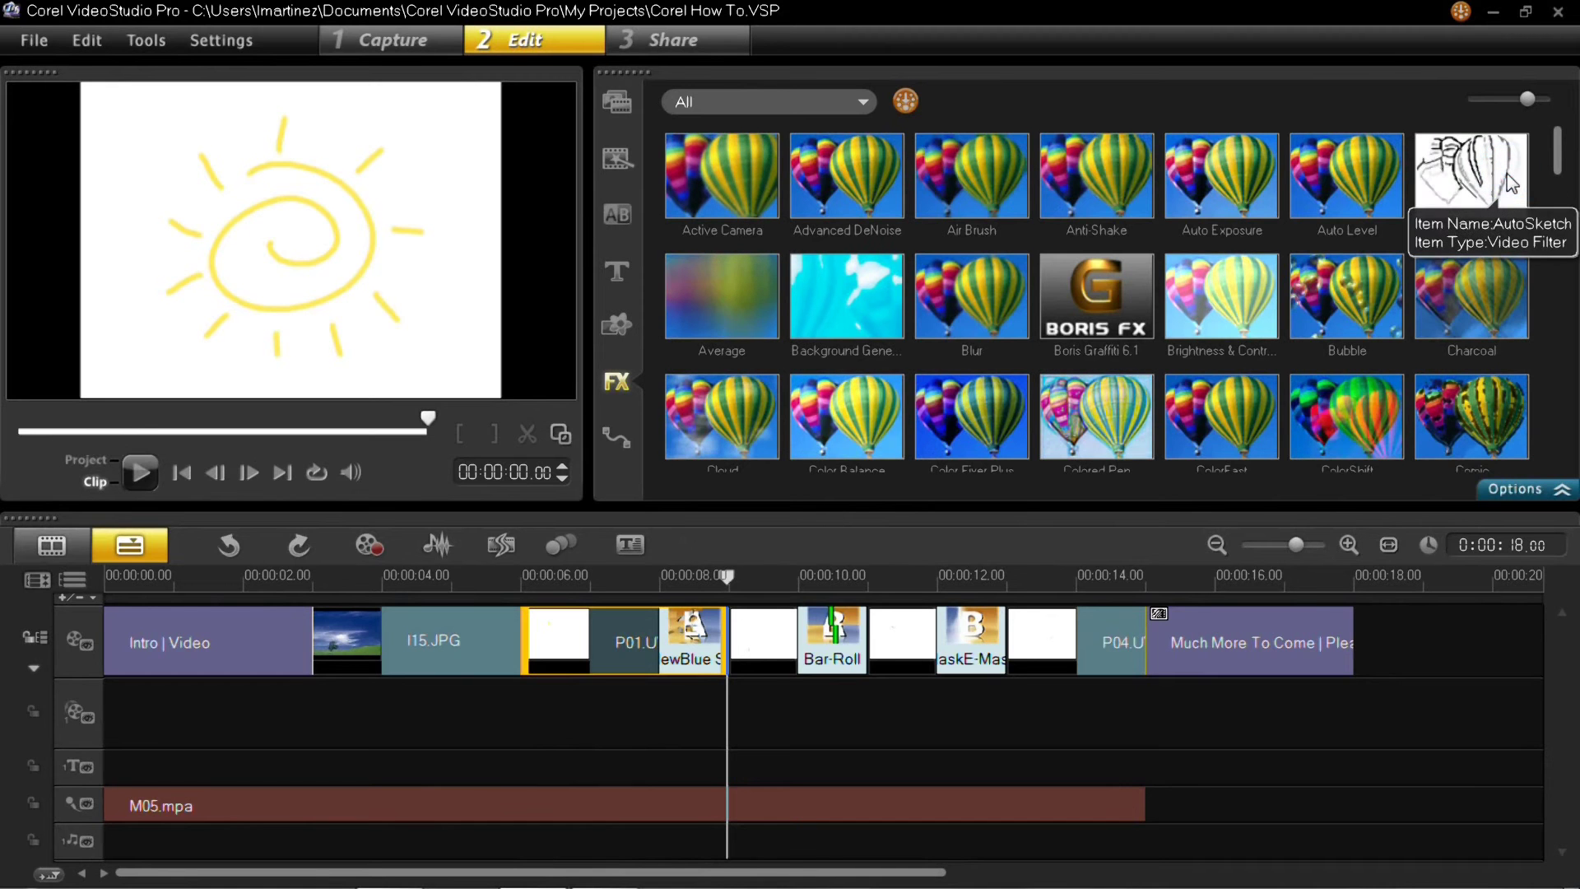
- Try the AutoSketch filter on clip P01, preview it, then undo it
left_click_drag(1397, 232, 877, 474)
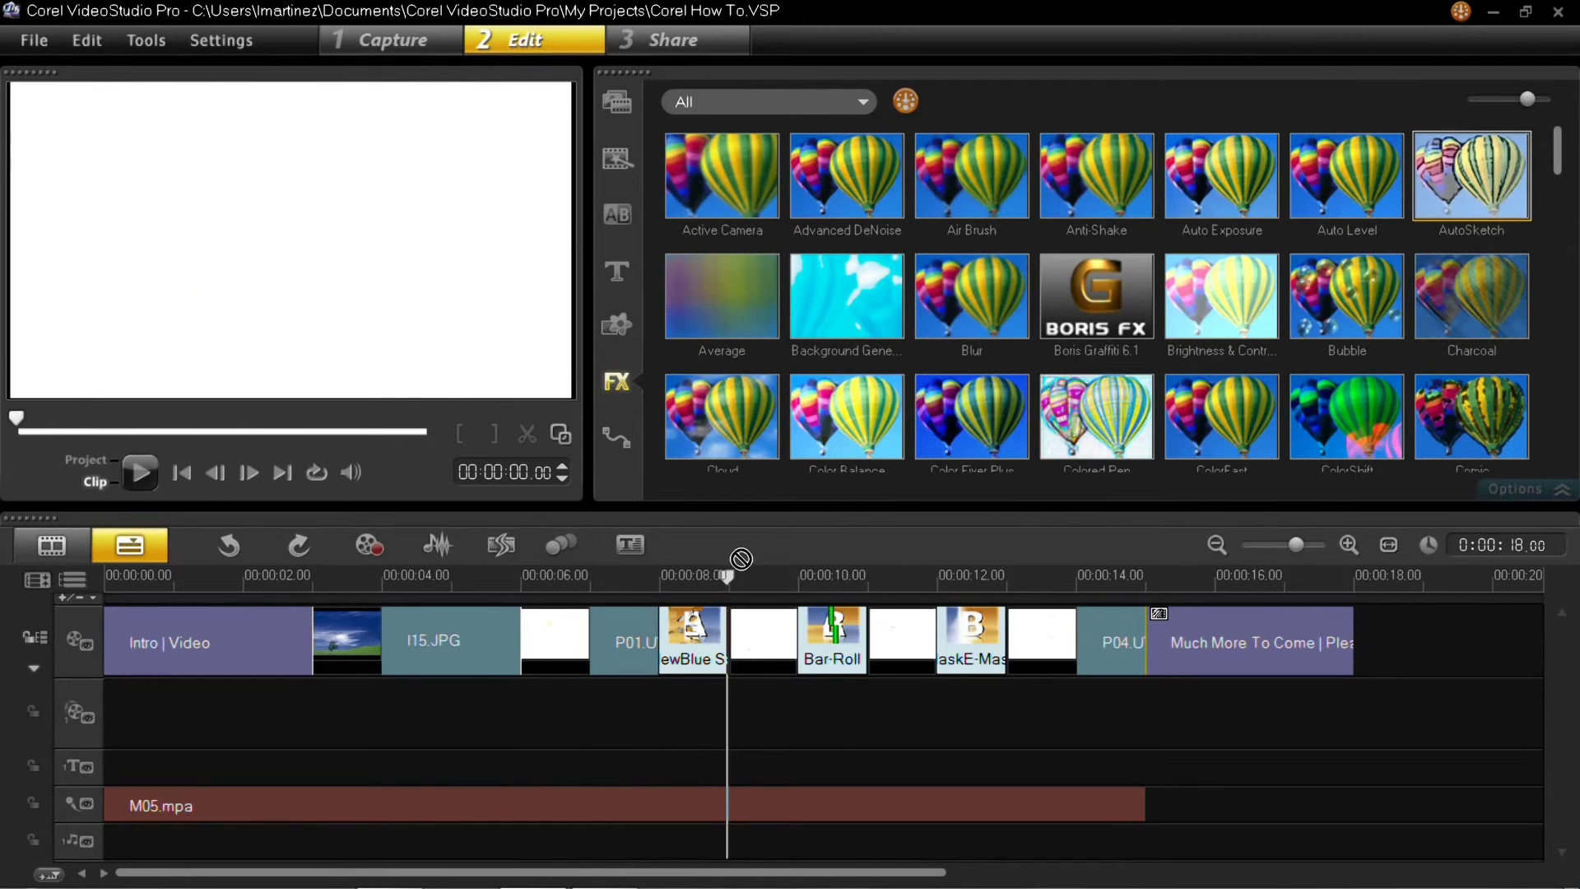
left_click_drag(740, 559, 632, 630)
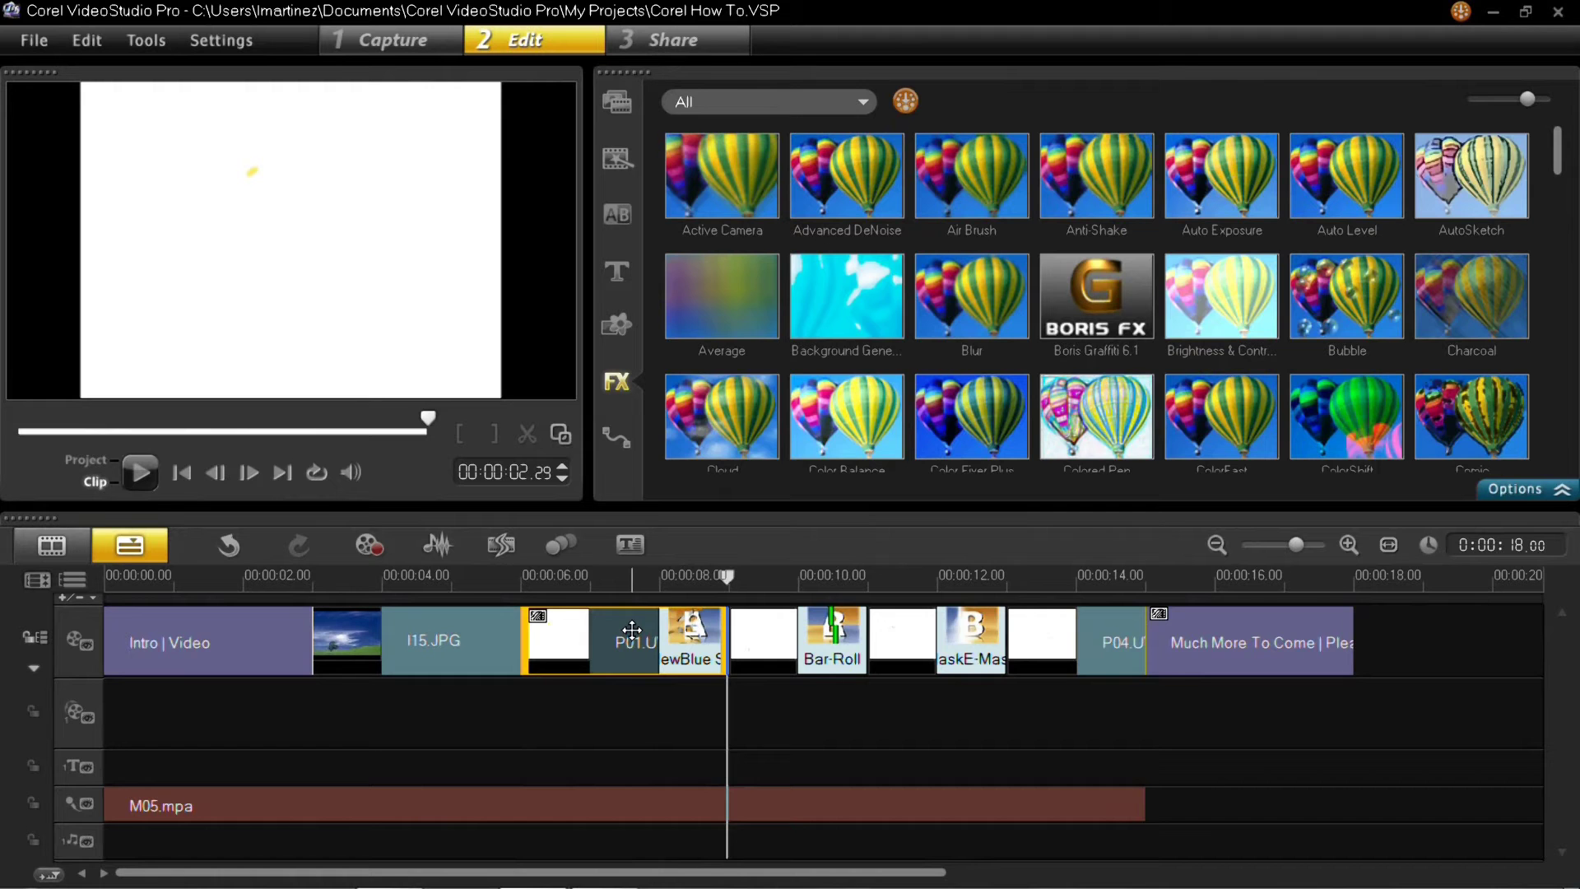
left_click(145, 471)
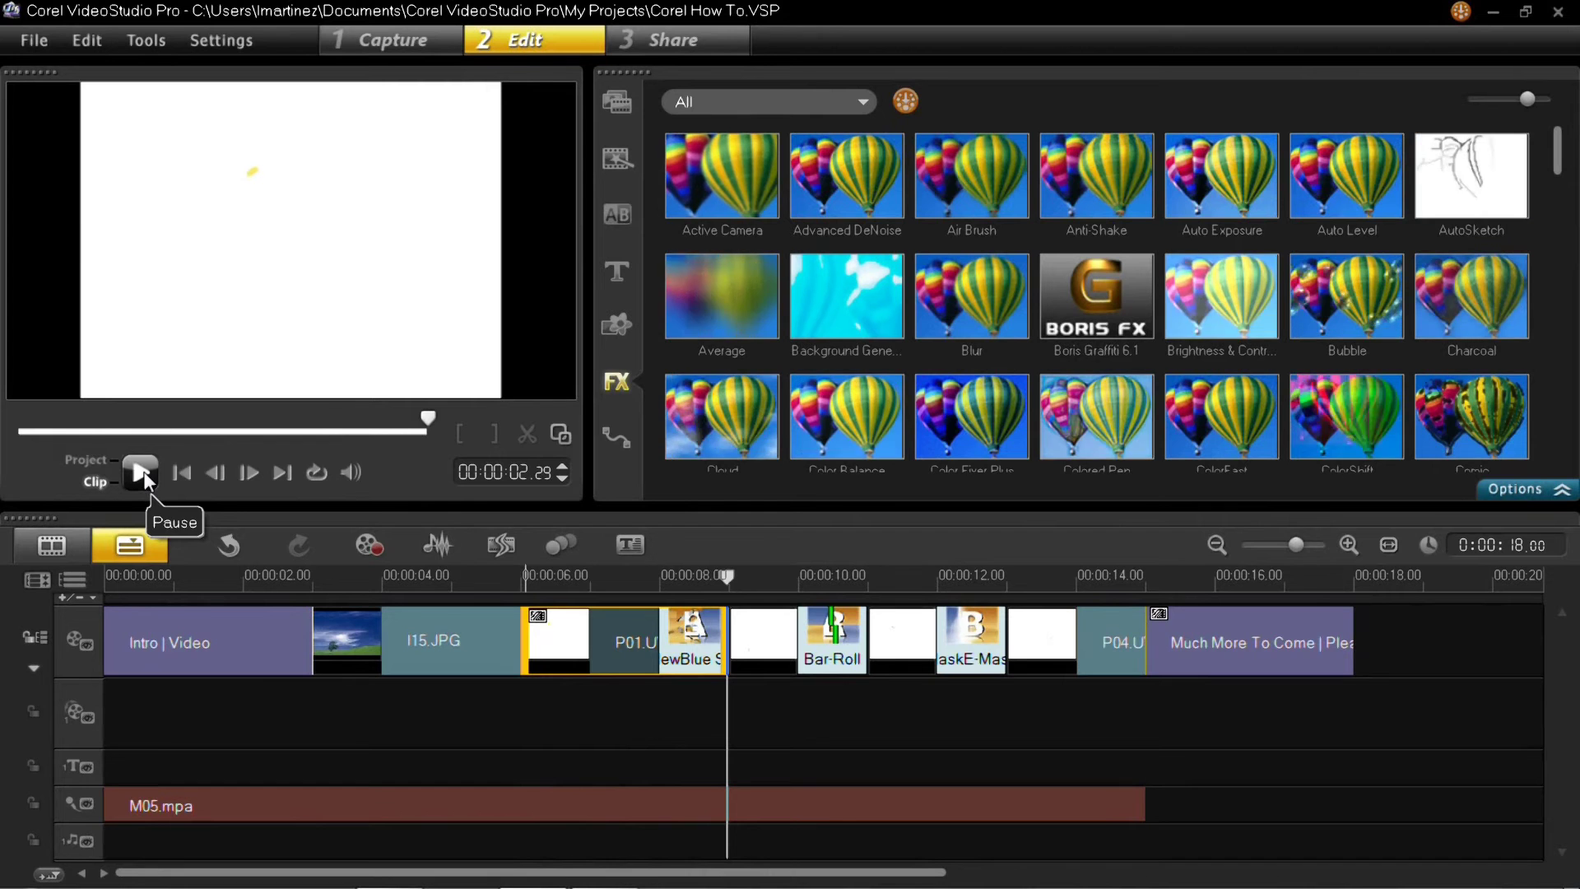
left_click(228, 545)
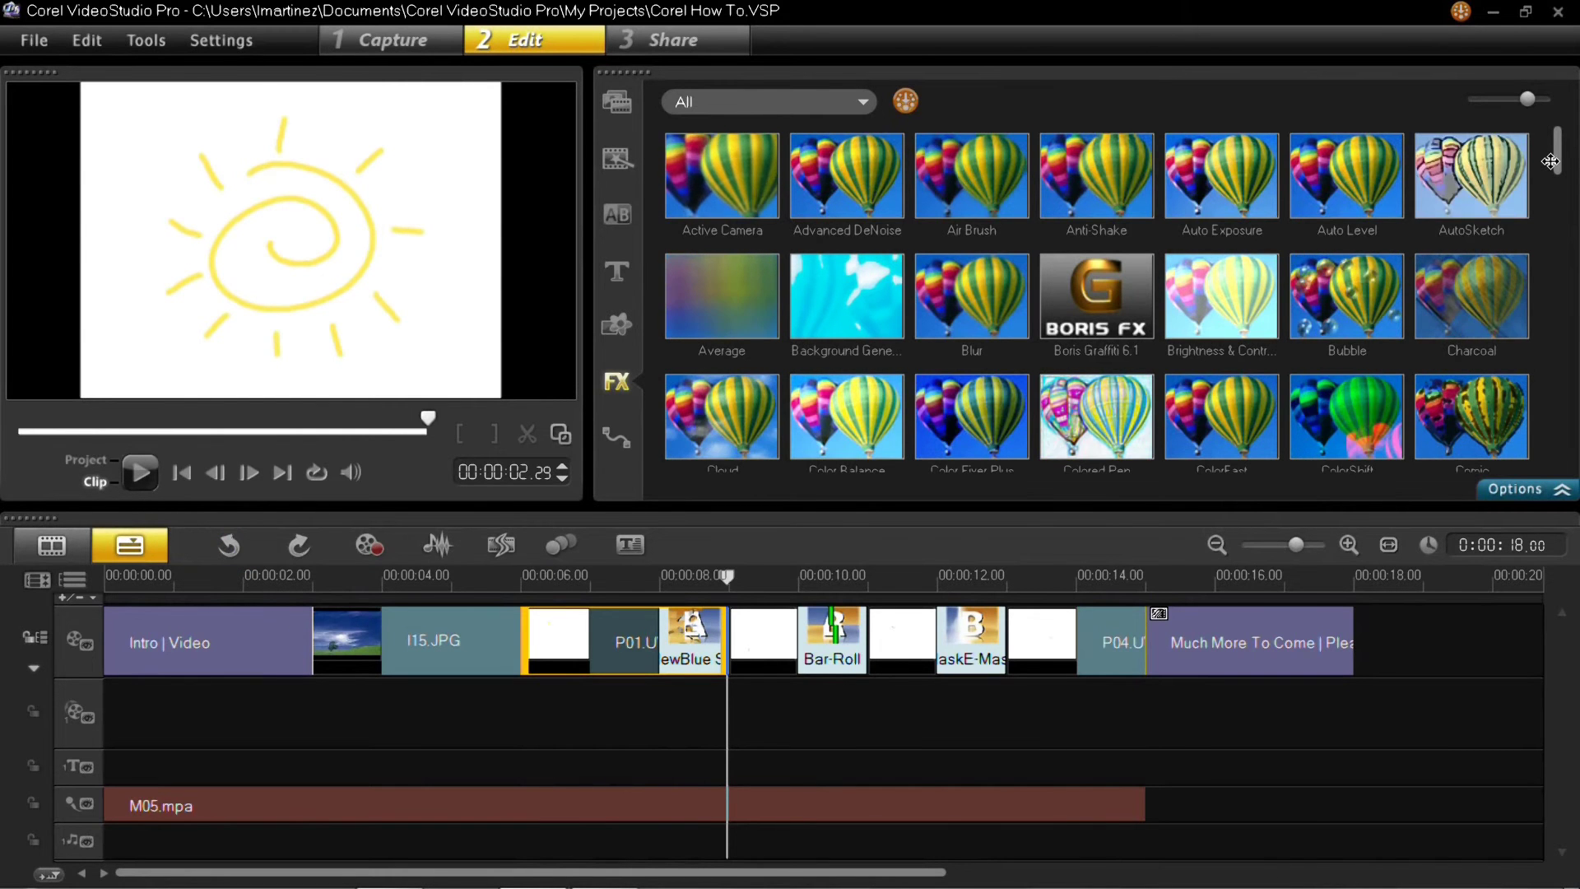
- Try the Duotone filter on clip P01, preview it, then remove it
left_click_drag(1550, 162, 1547, 234)
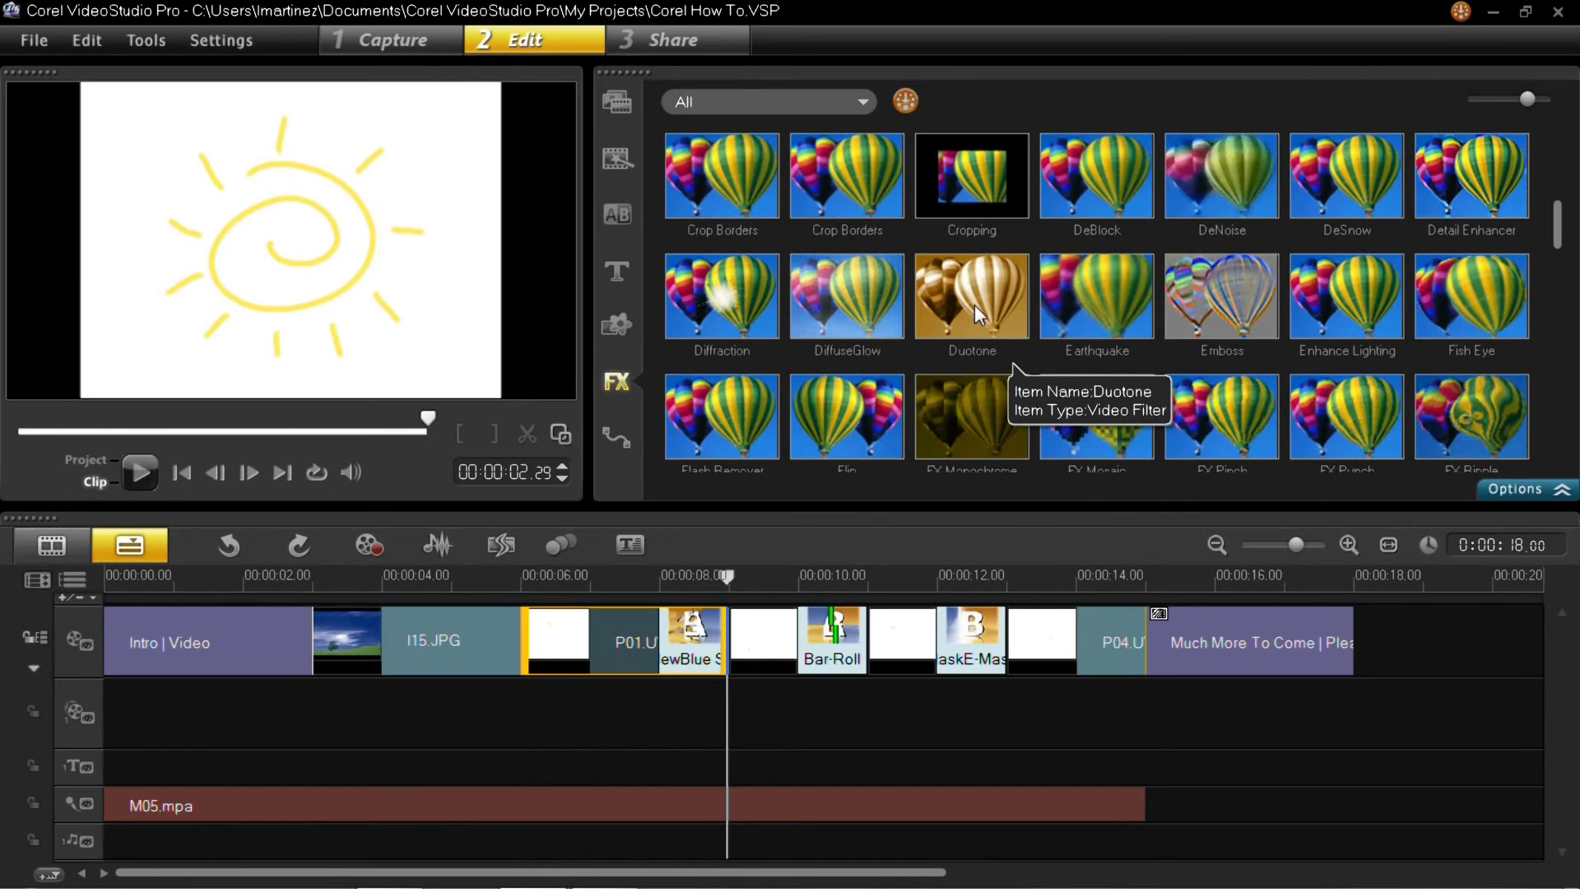
left_click_drag(975, 304, 639, 626)
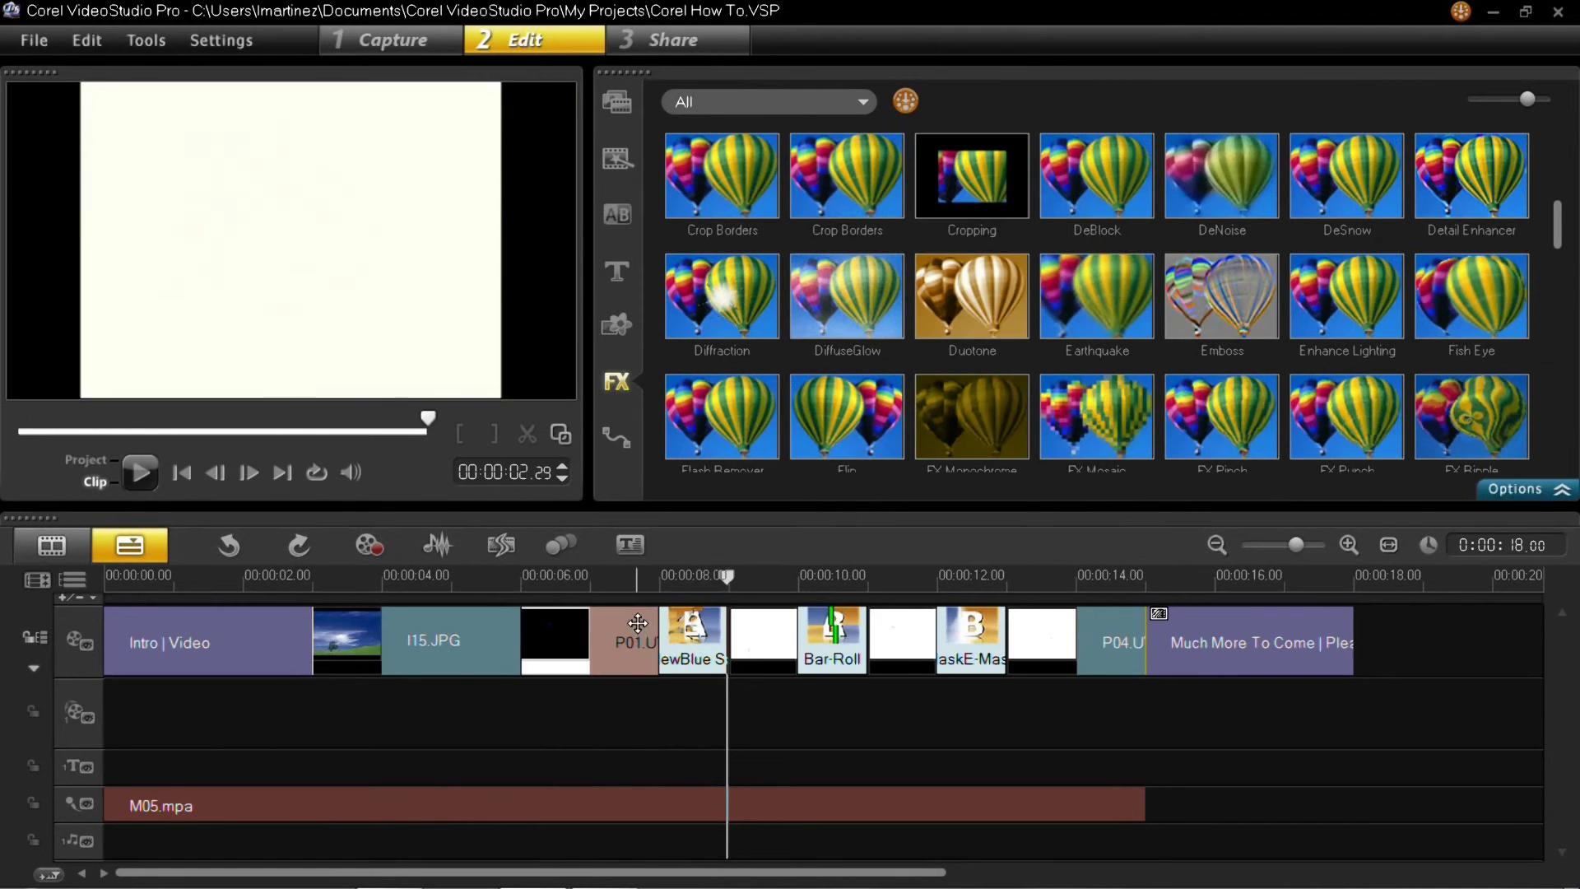
left_click(150, 475)
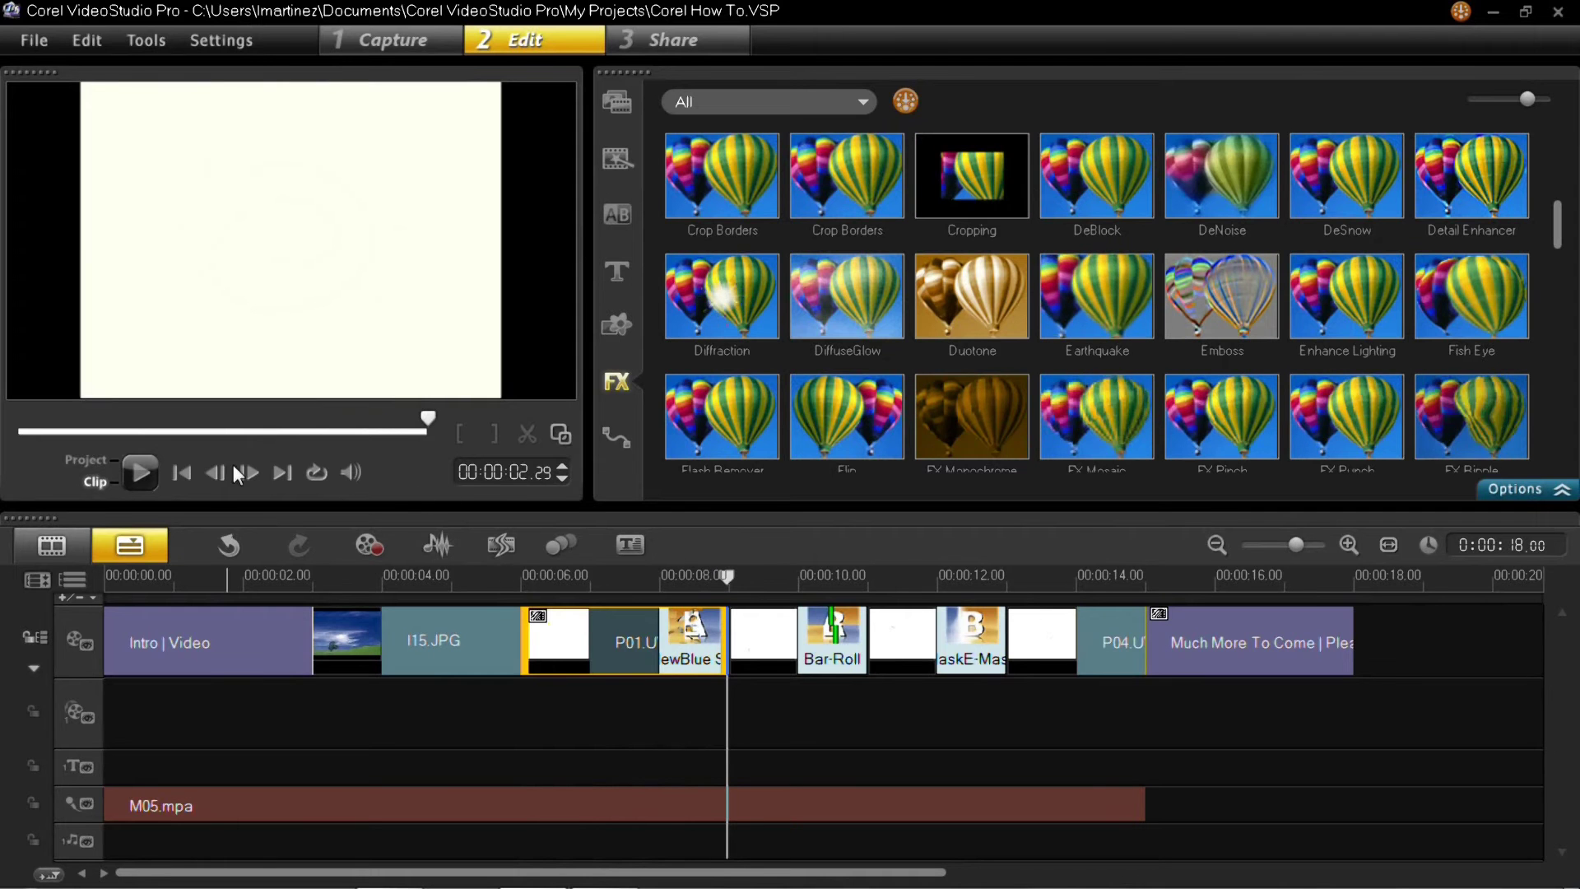
left_click(230, 543)
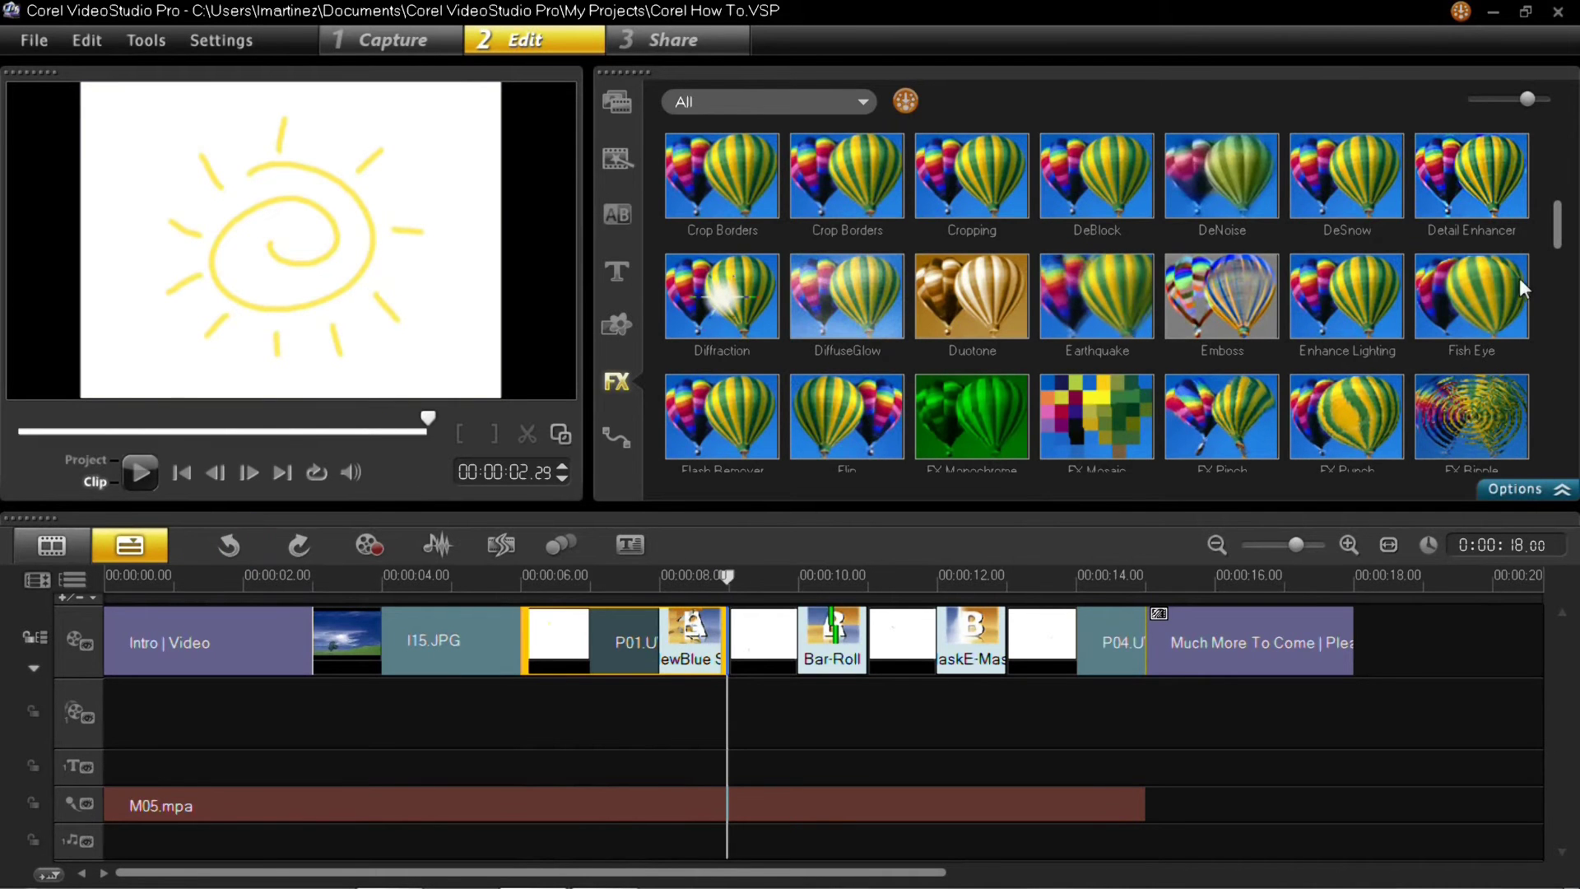
- Apply the Lightning filter to clip P01 and preview the result
scroll(1545, 294, "down", 2)
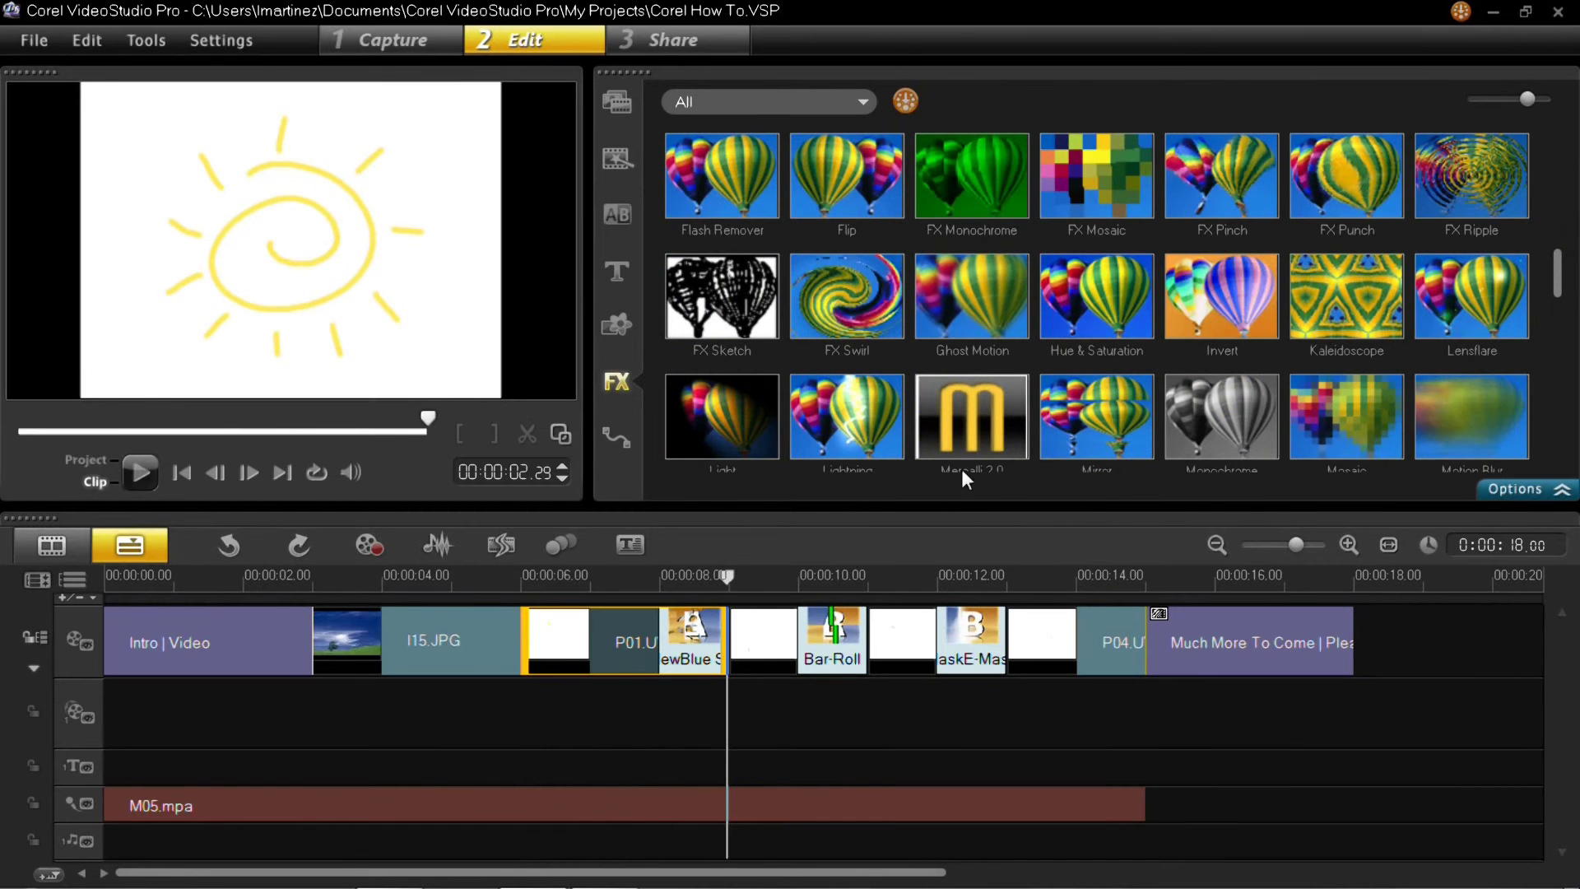
left_click_drag(843, 395, 599, 634)
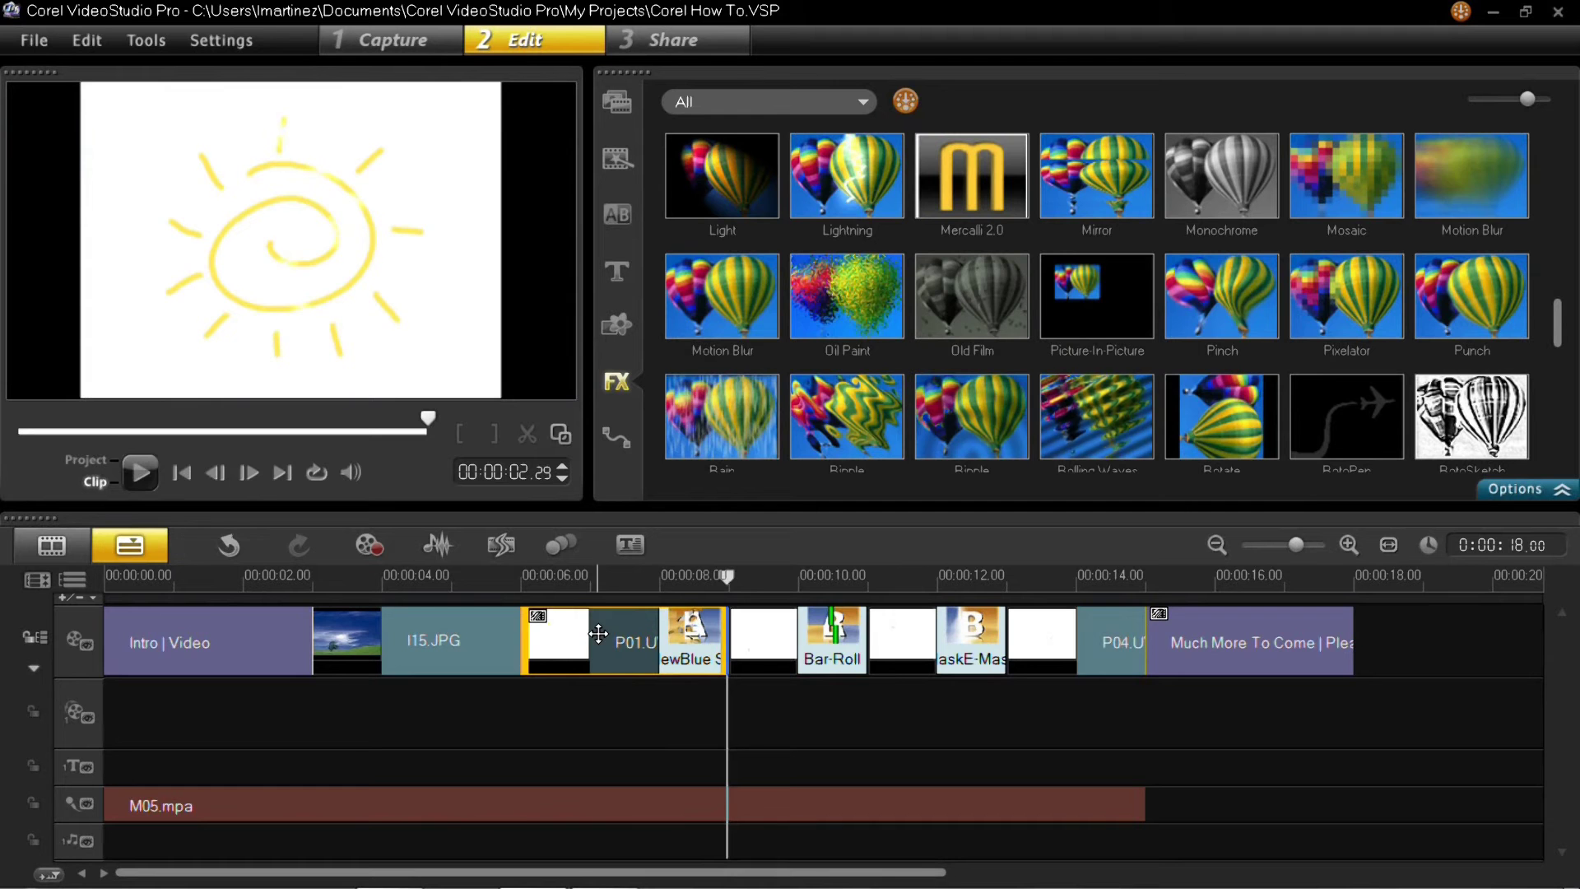
left_click(137, 476)
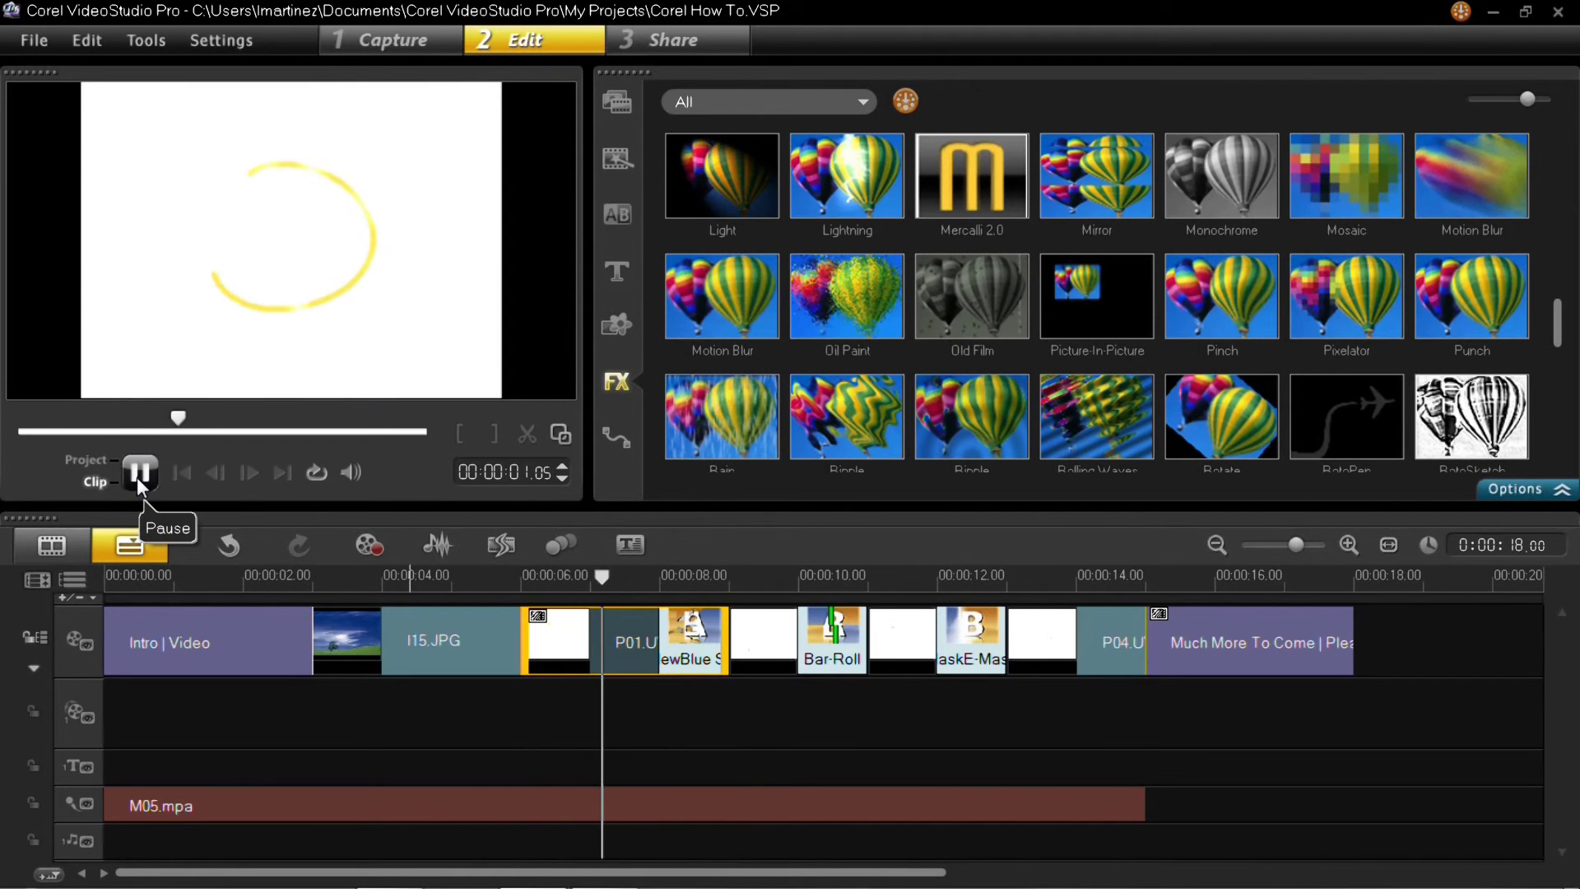
- Swap Lightning for the Old Film filter on clip P01, preview it, and scroll the library to the top
left_click(230, 545)
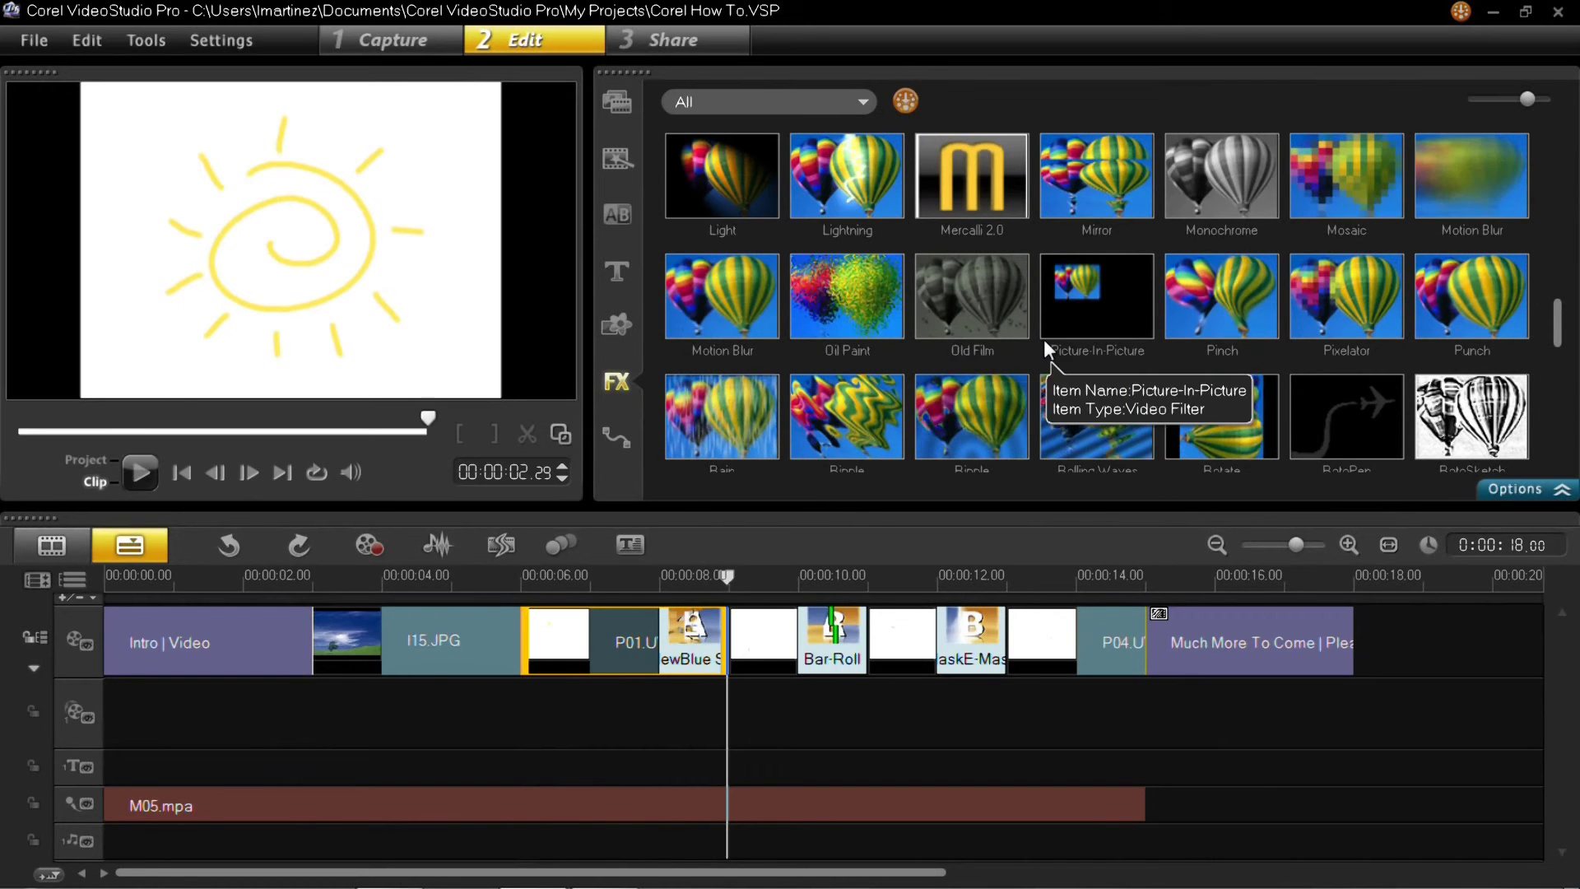
left_click_drag(971, 315, 576, 666)
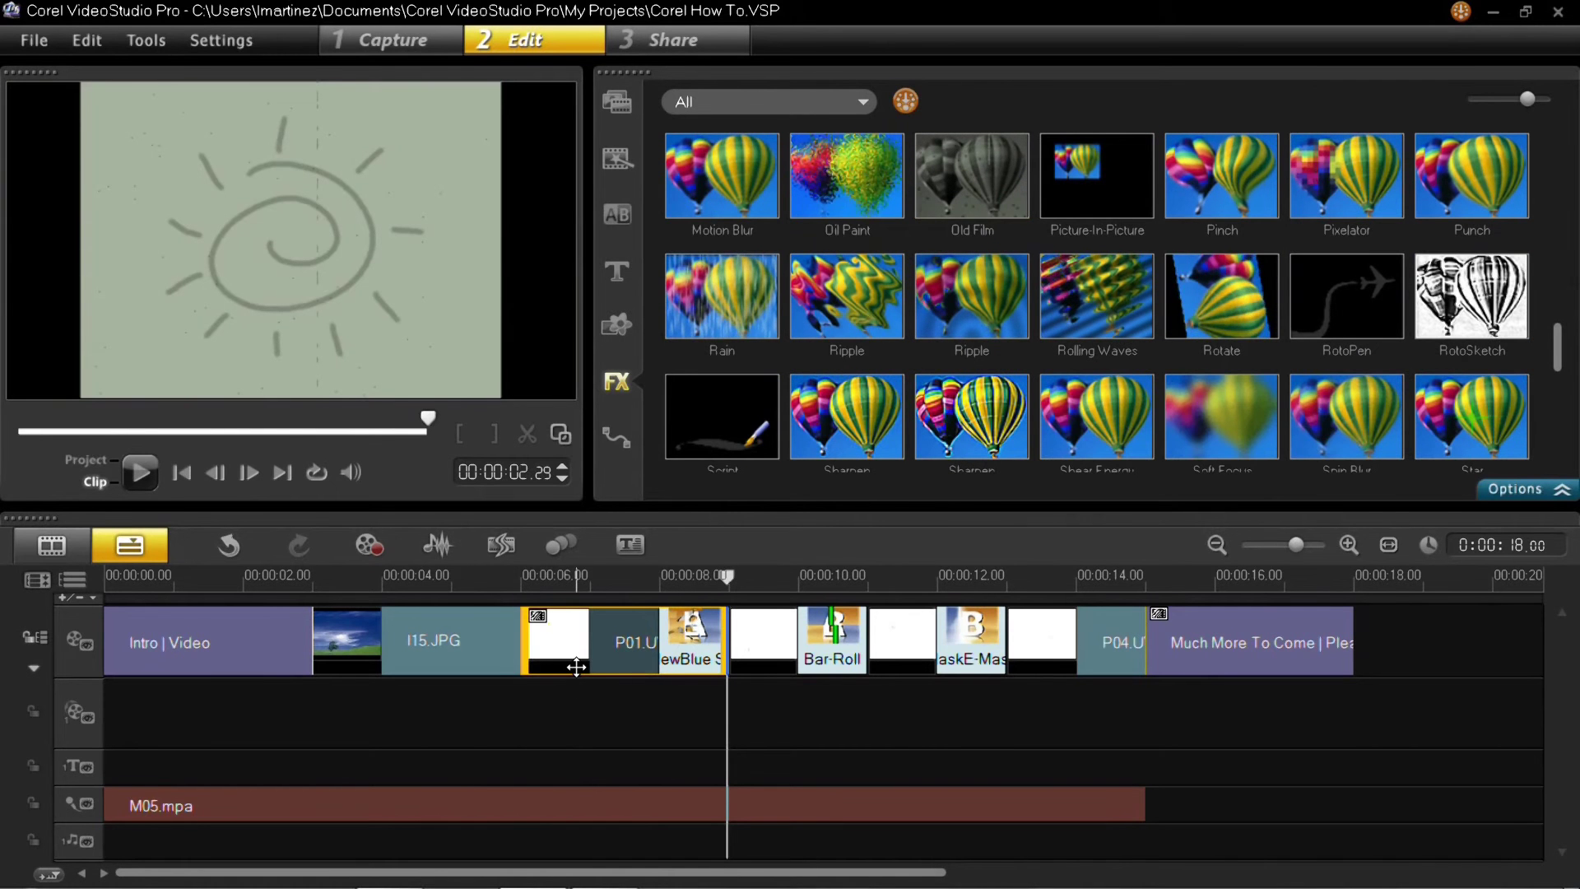
left_click(151, 472)
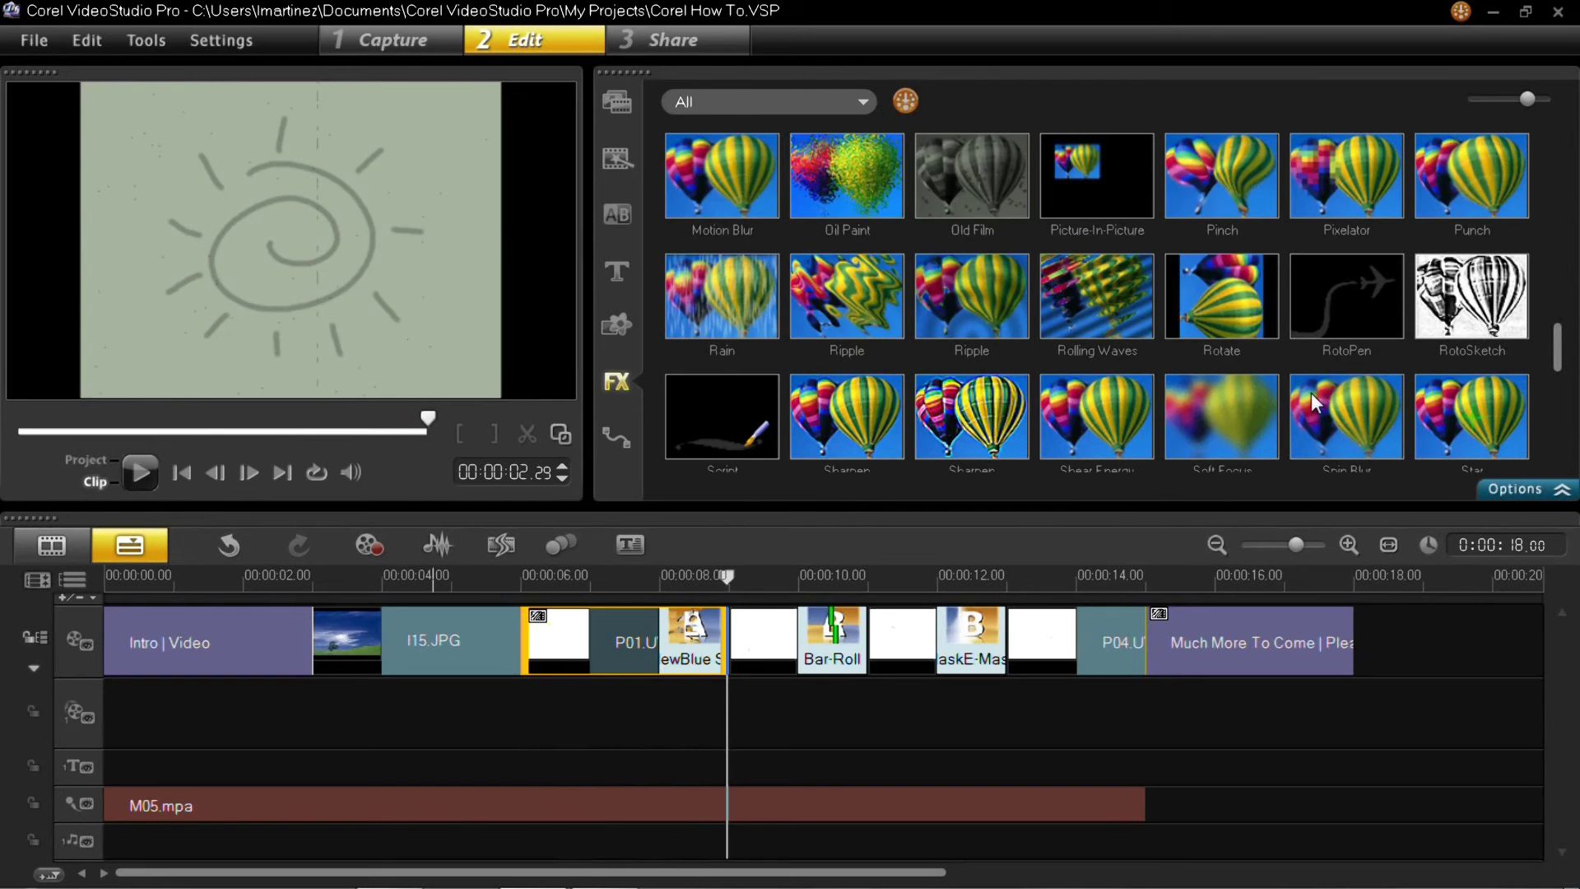
left_click_drag(1557, 350, 1568, 155)
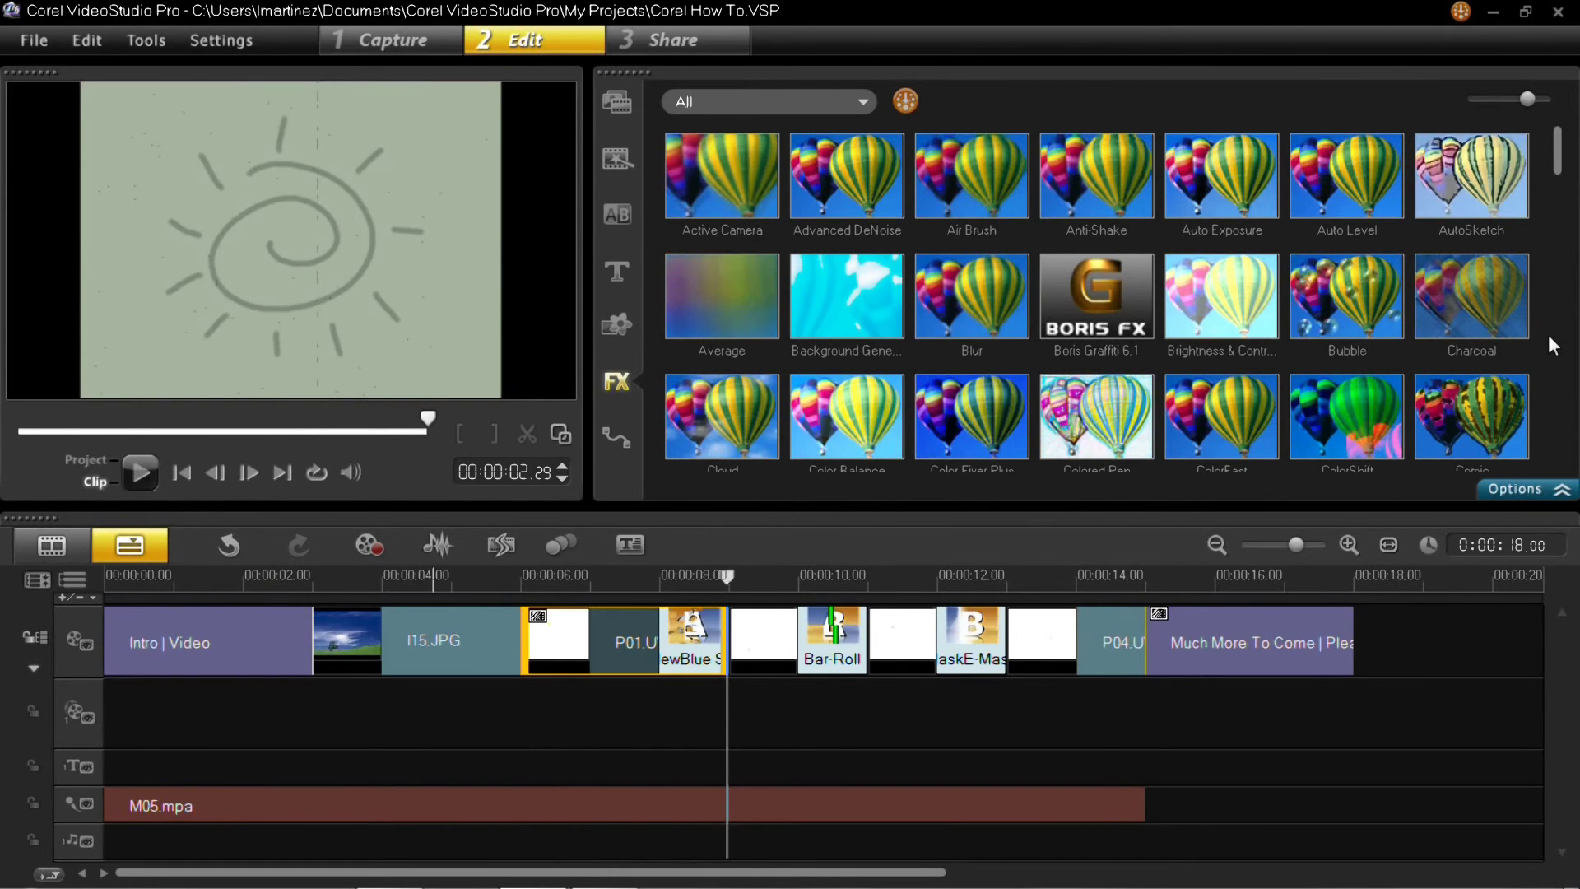
left_click(1538, 491)
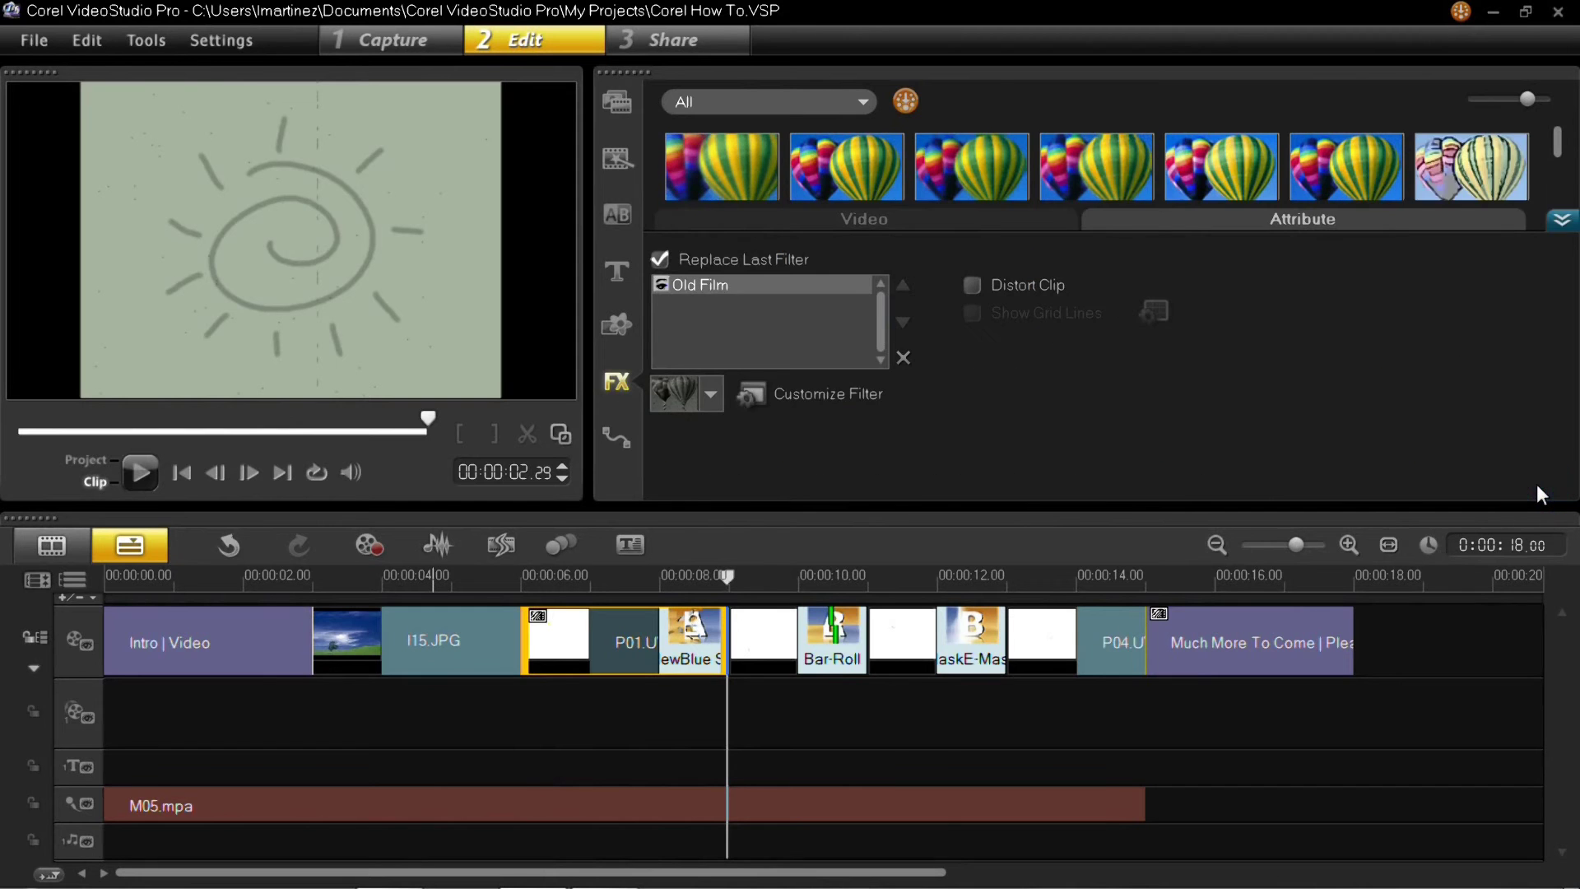
left_click(1562, 219)
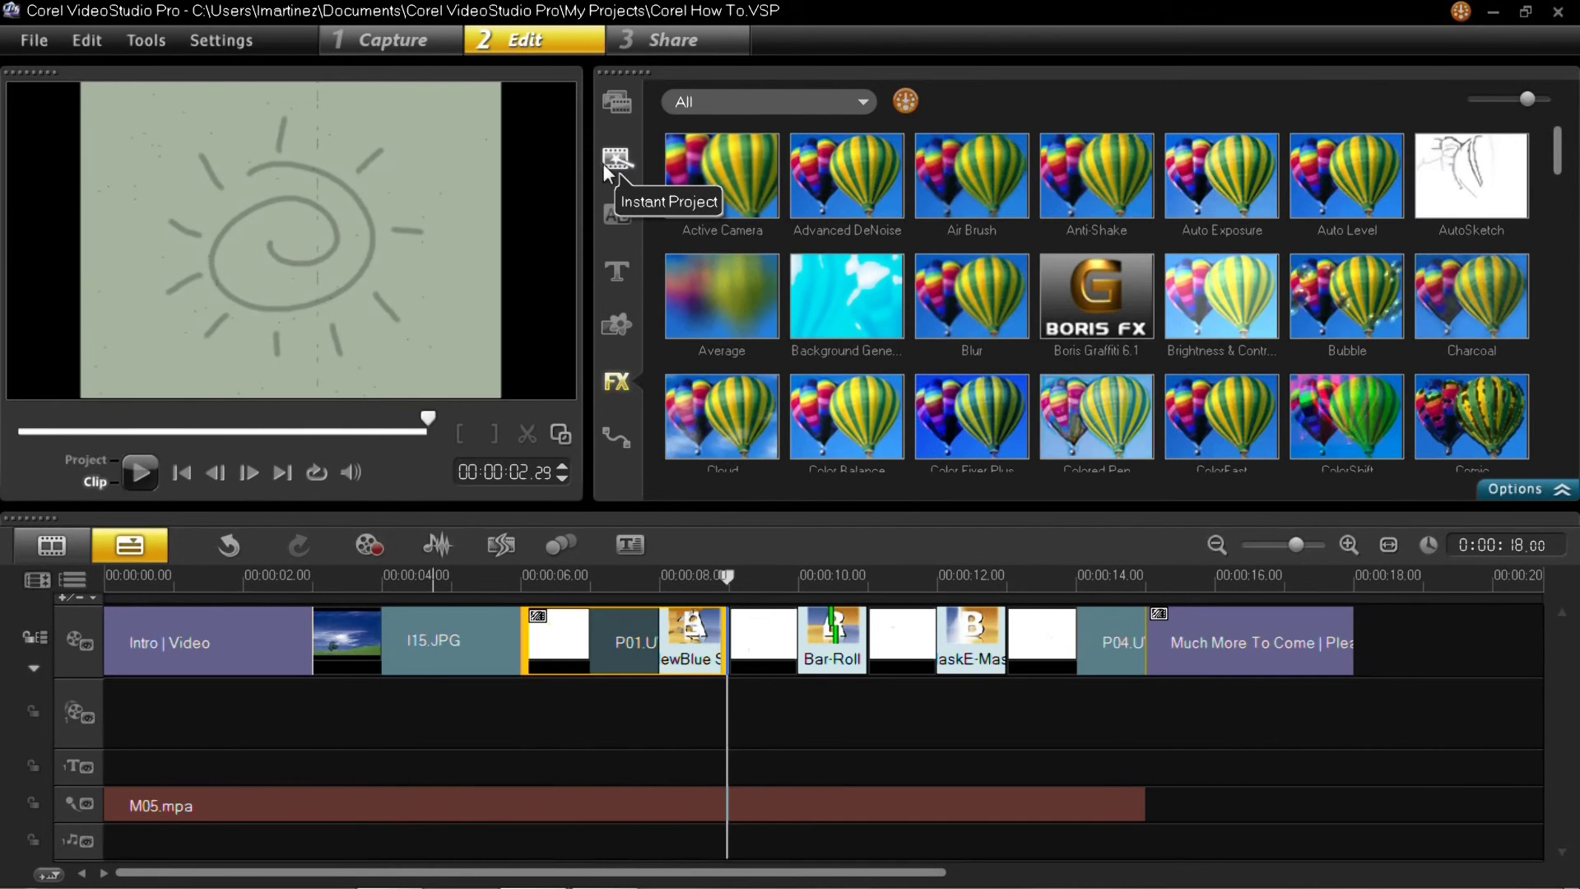
- Open Auto Music, set the filter to Style, and audition the Hip West track
left_click(500, 543)
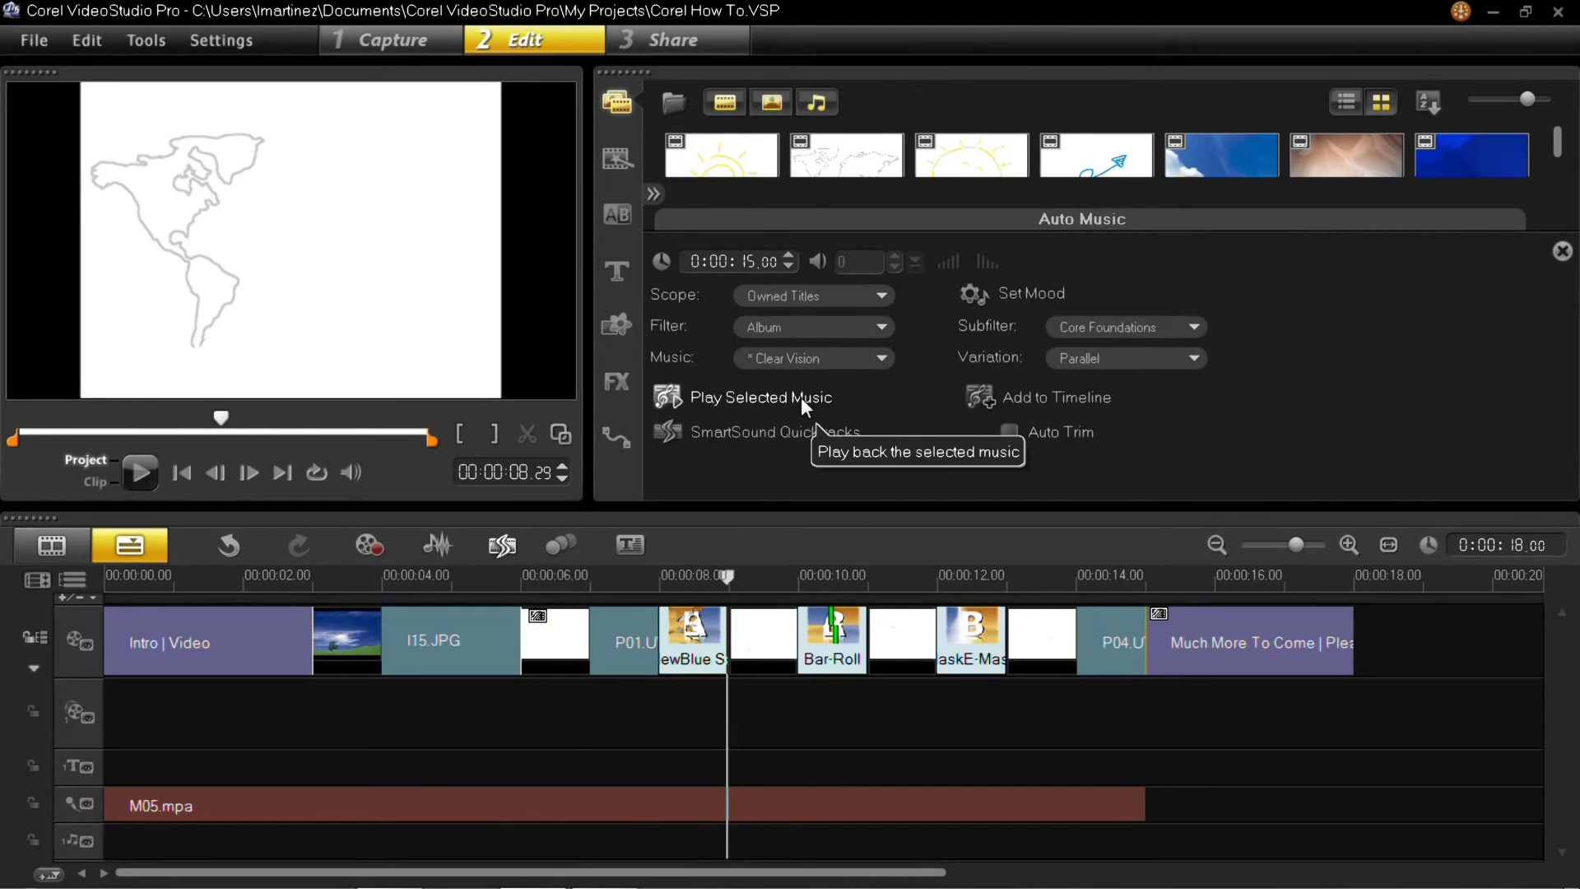
left_click(880, 326)
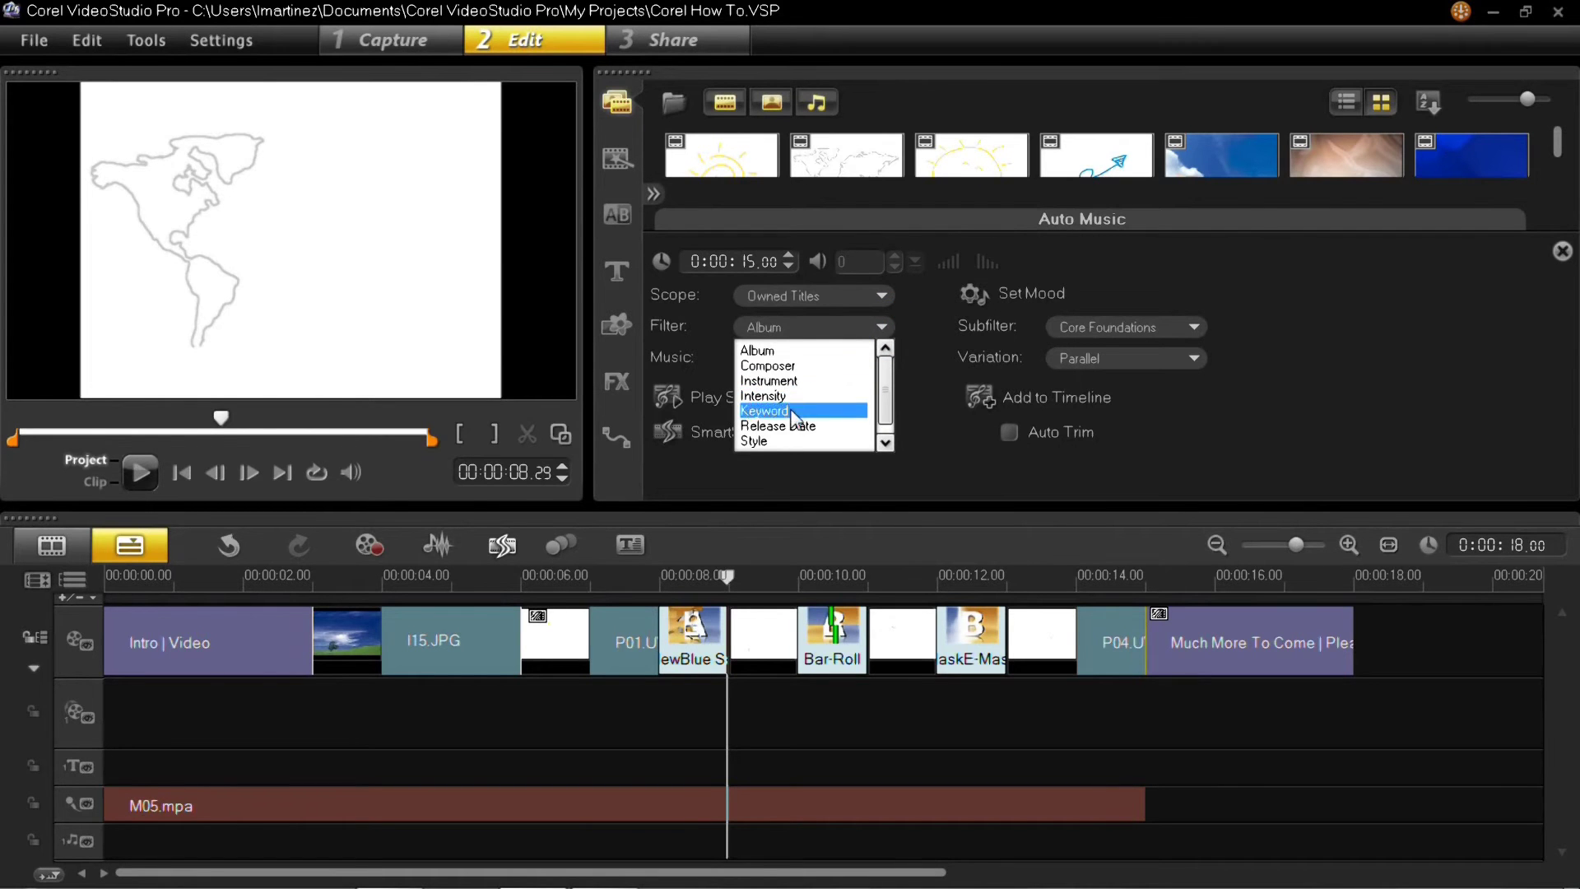
left_click(773, 442)
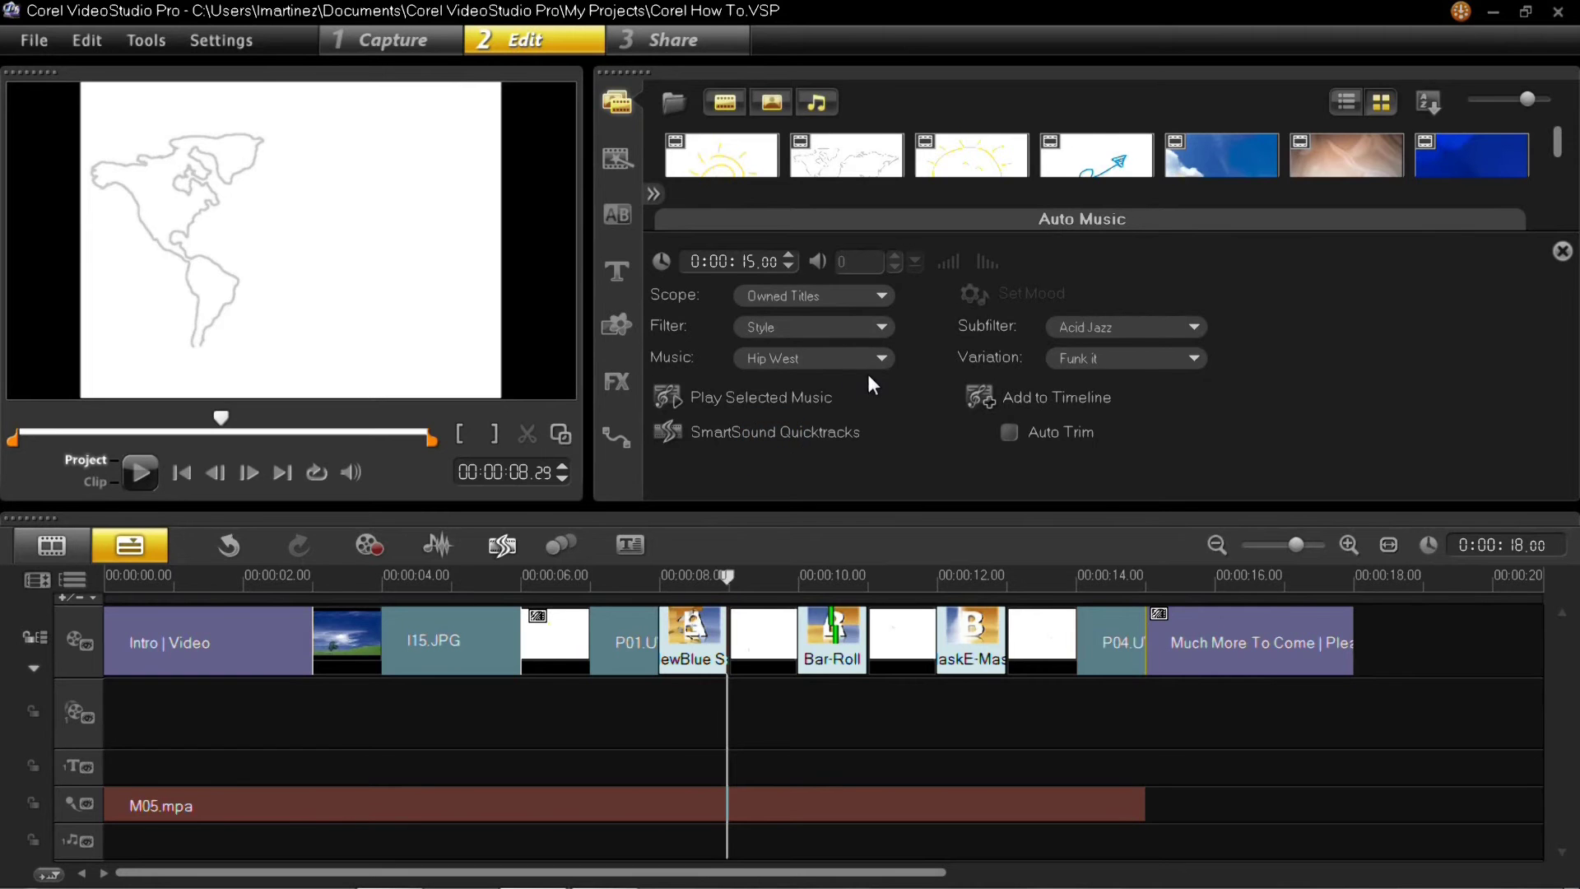
left_click(773, 402)
left_click(1193, 358)
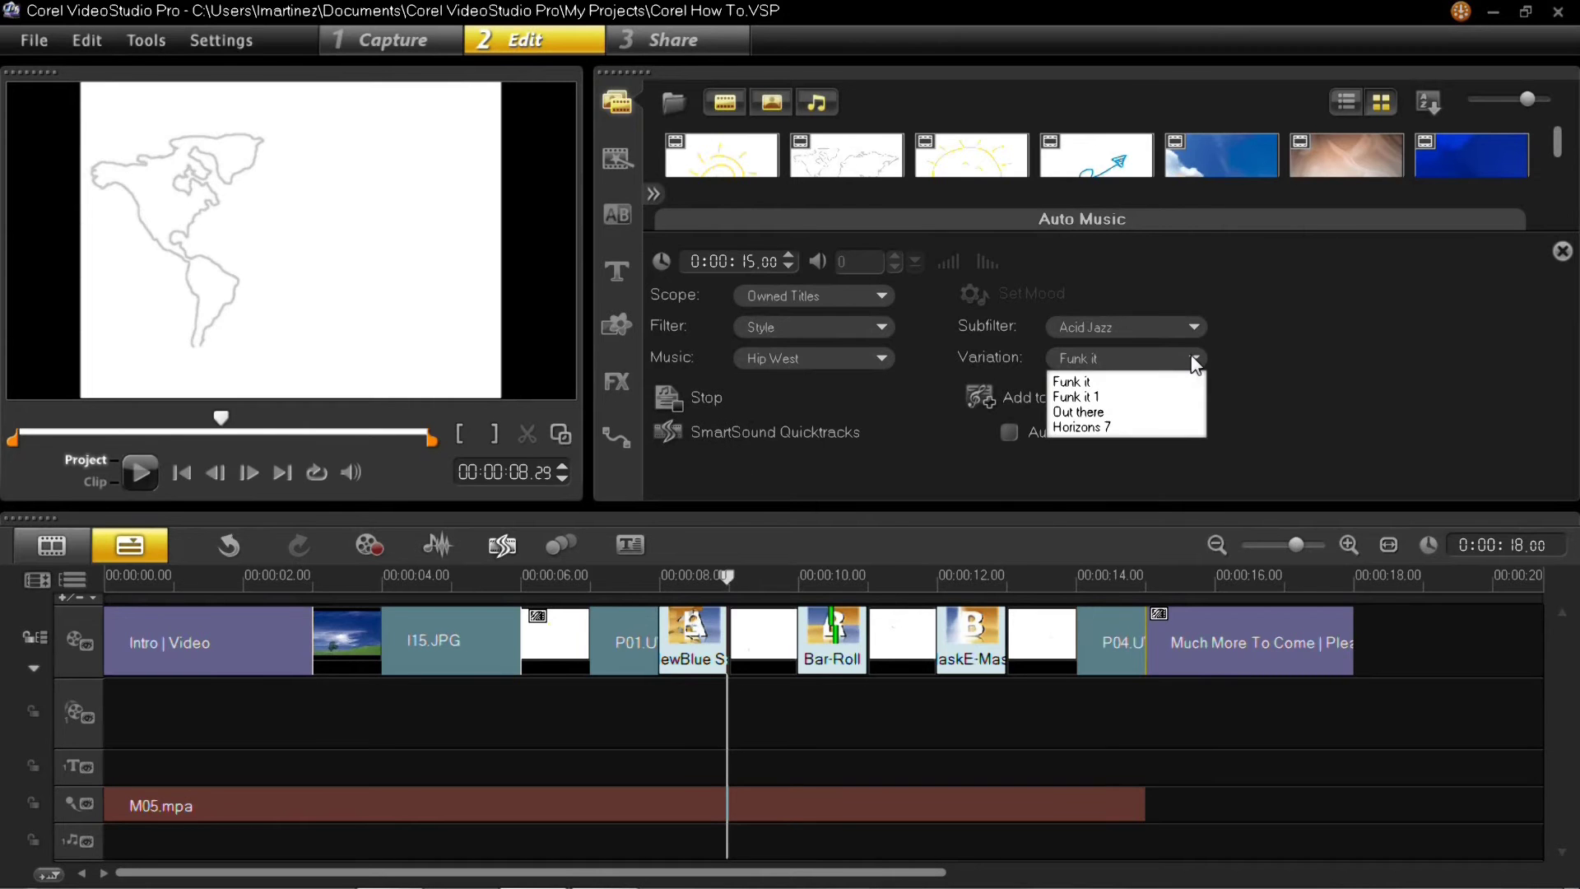
left_click(704, 398)
left_click(704, 386)
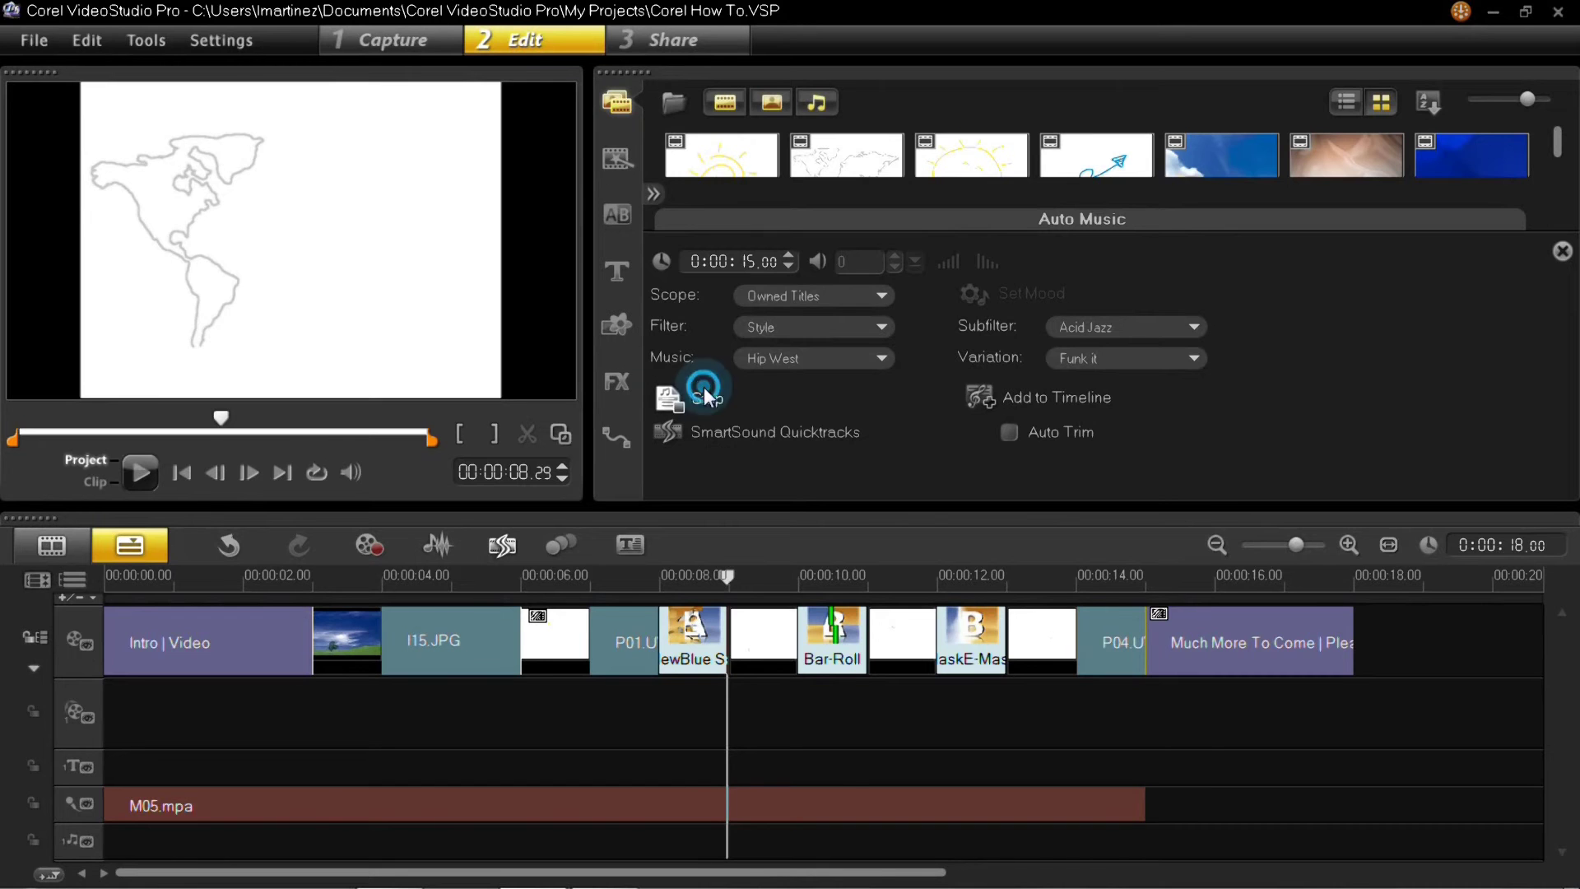
- Choose the Horizons 7 variation, audition it, and keep the Acid Jazz subfilter
left_click(1183, 356)
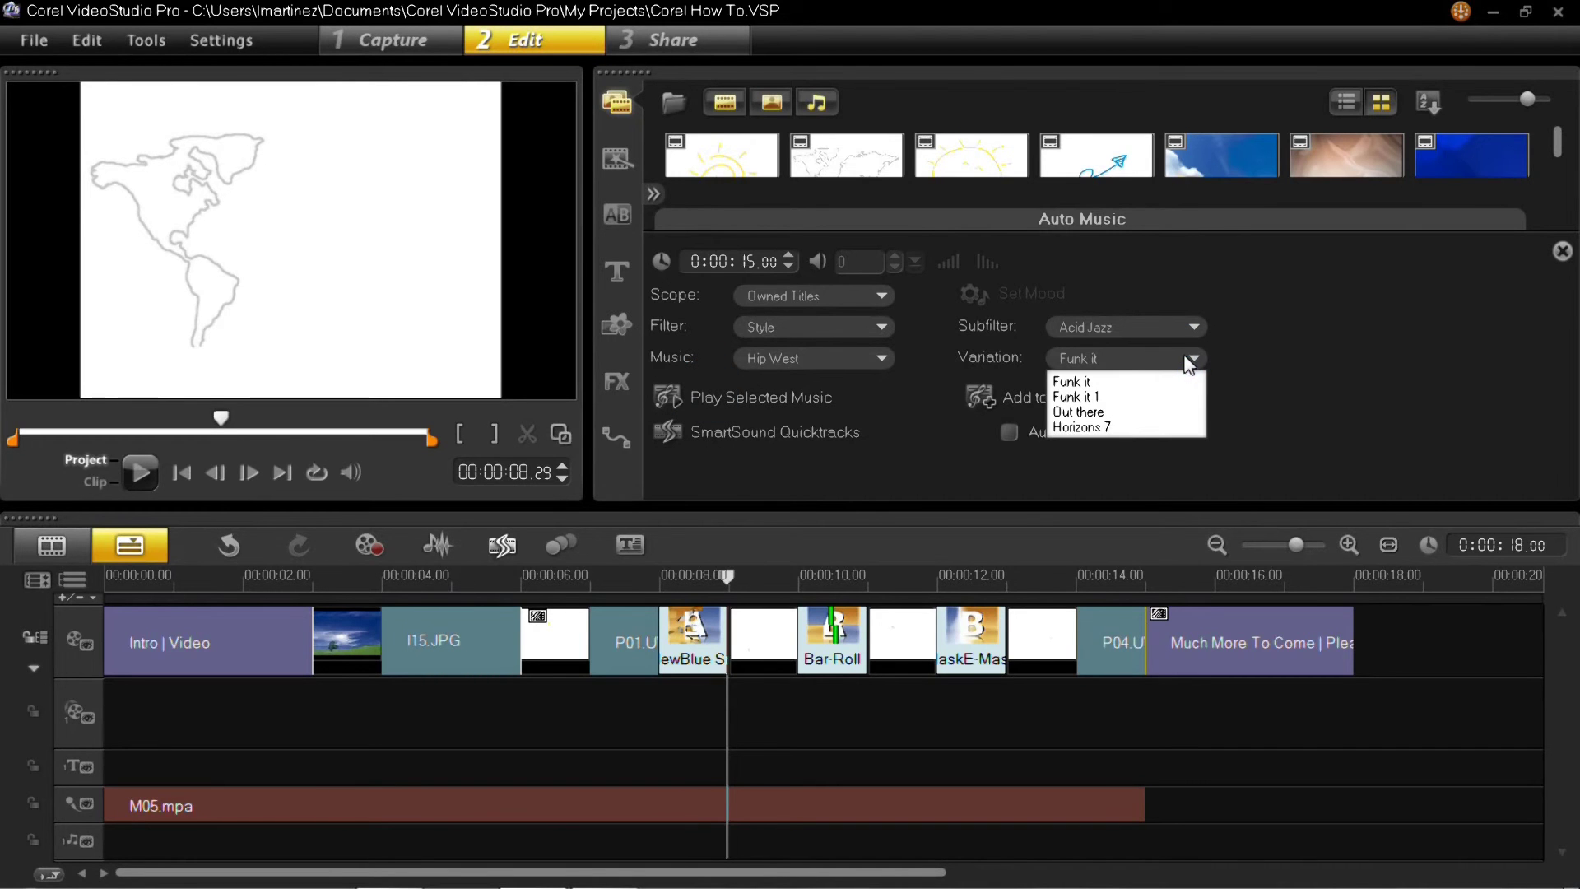
left_click(1084, 423)
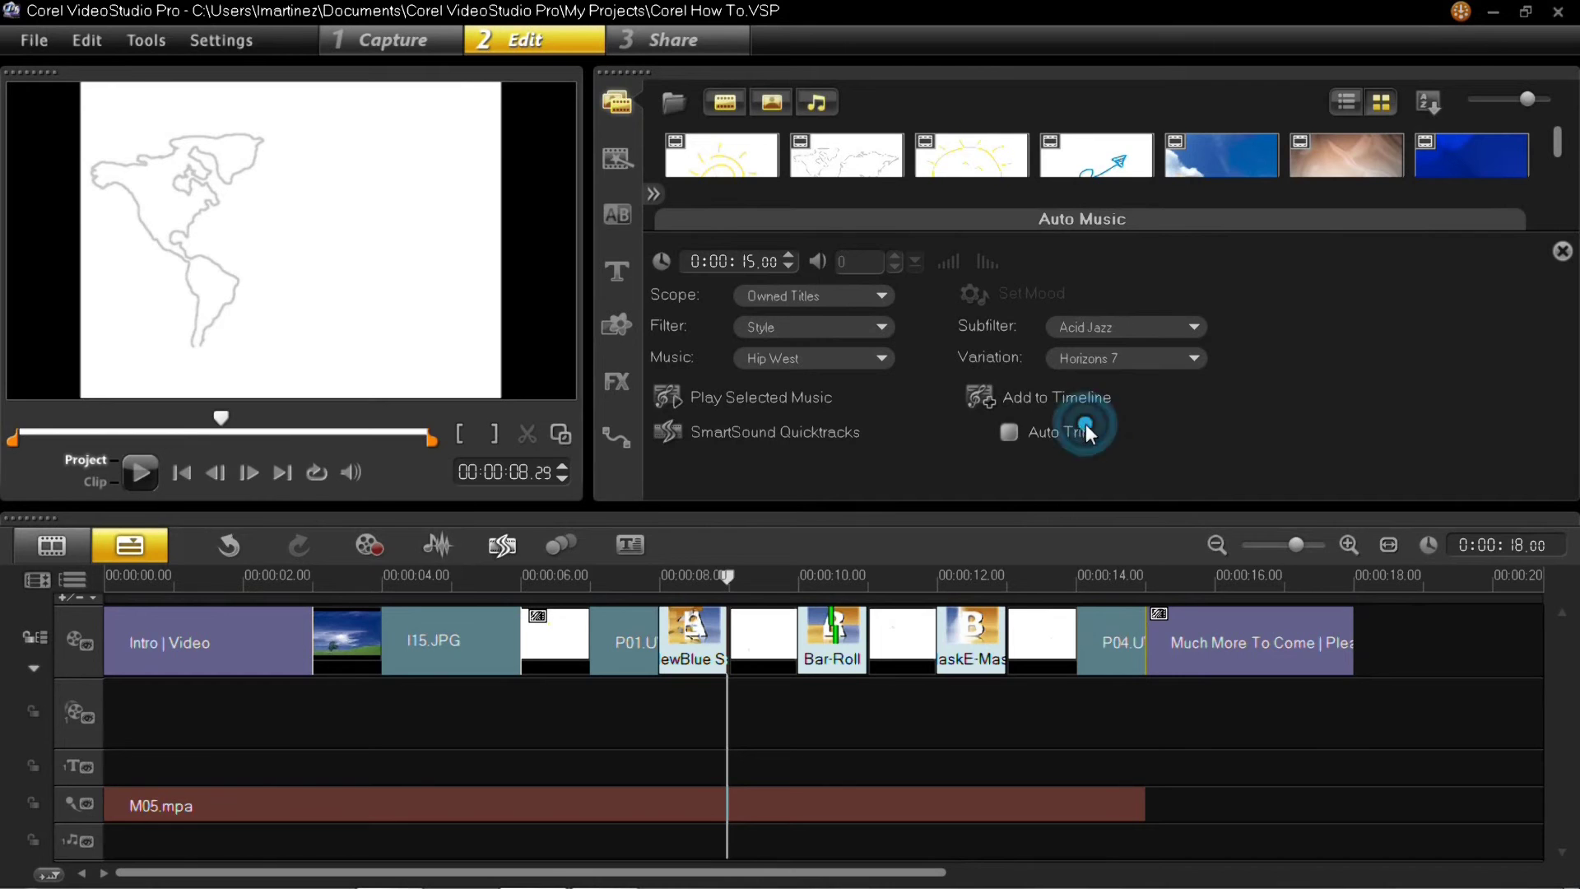
left_click(821, 398)
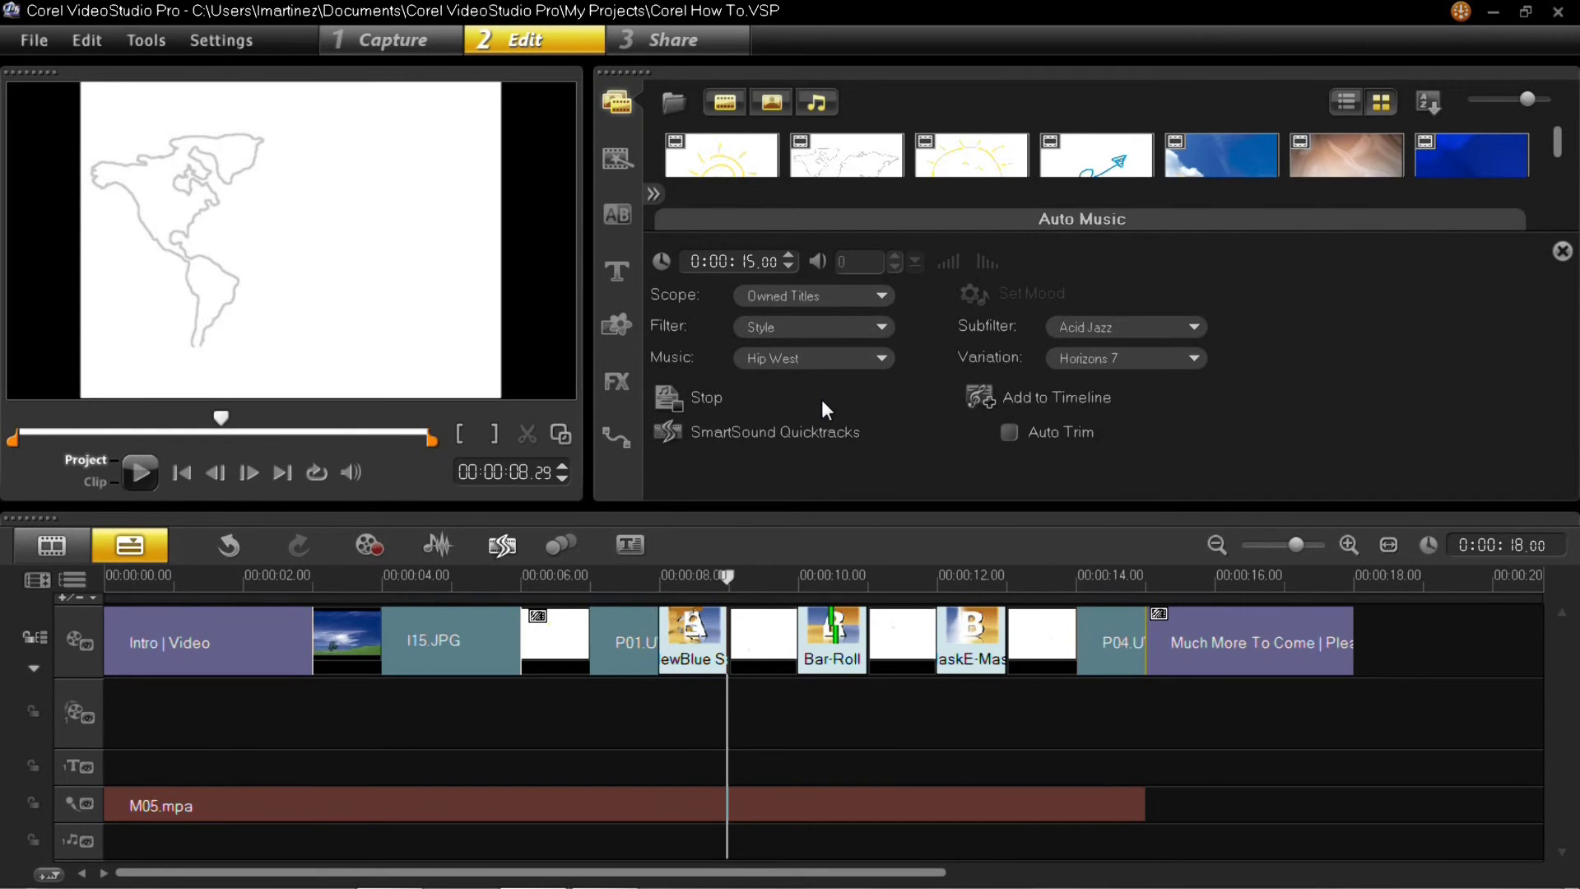
left_click(698, 392)
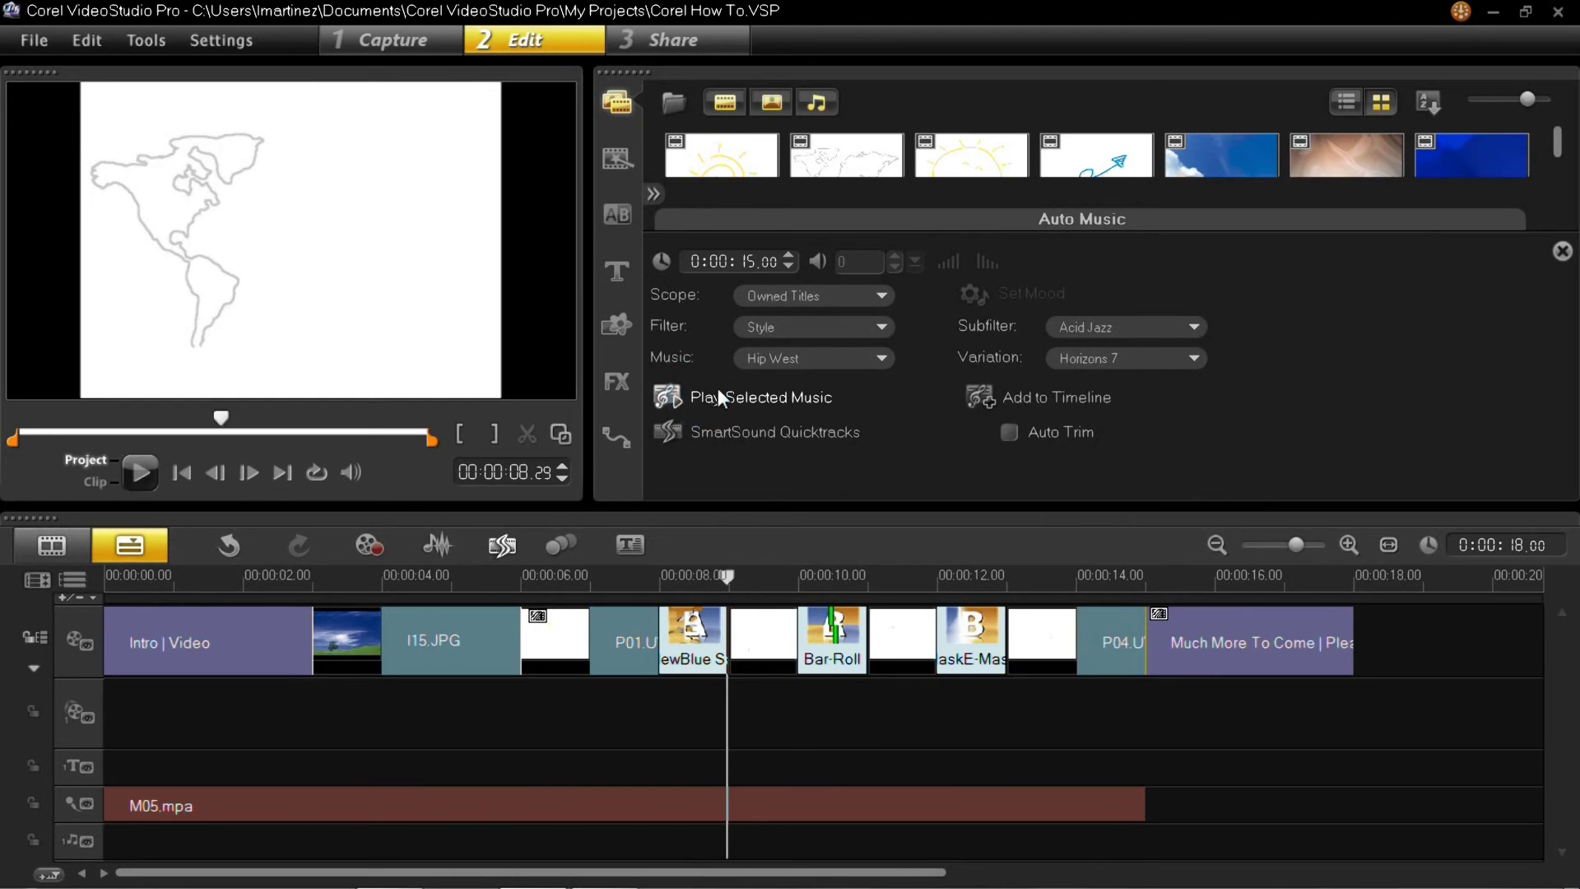
left_click(1194, 329)
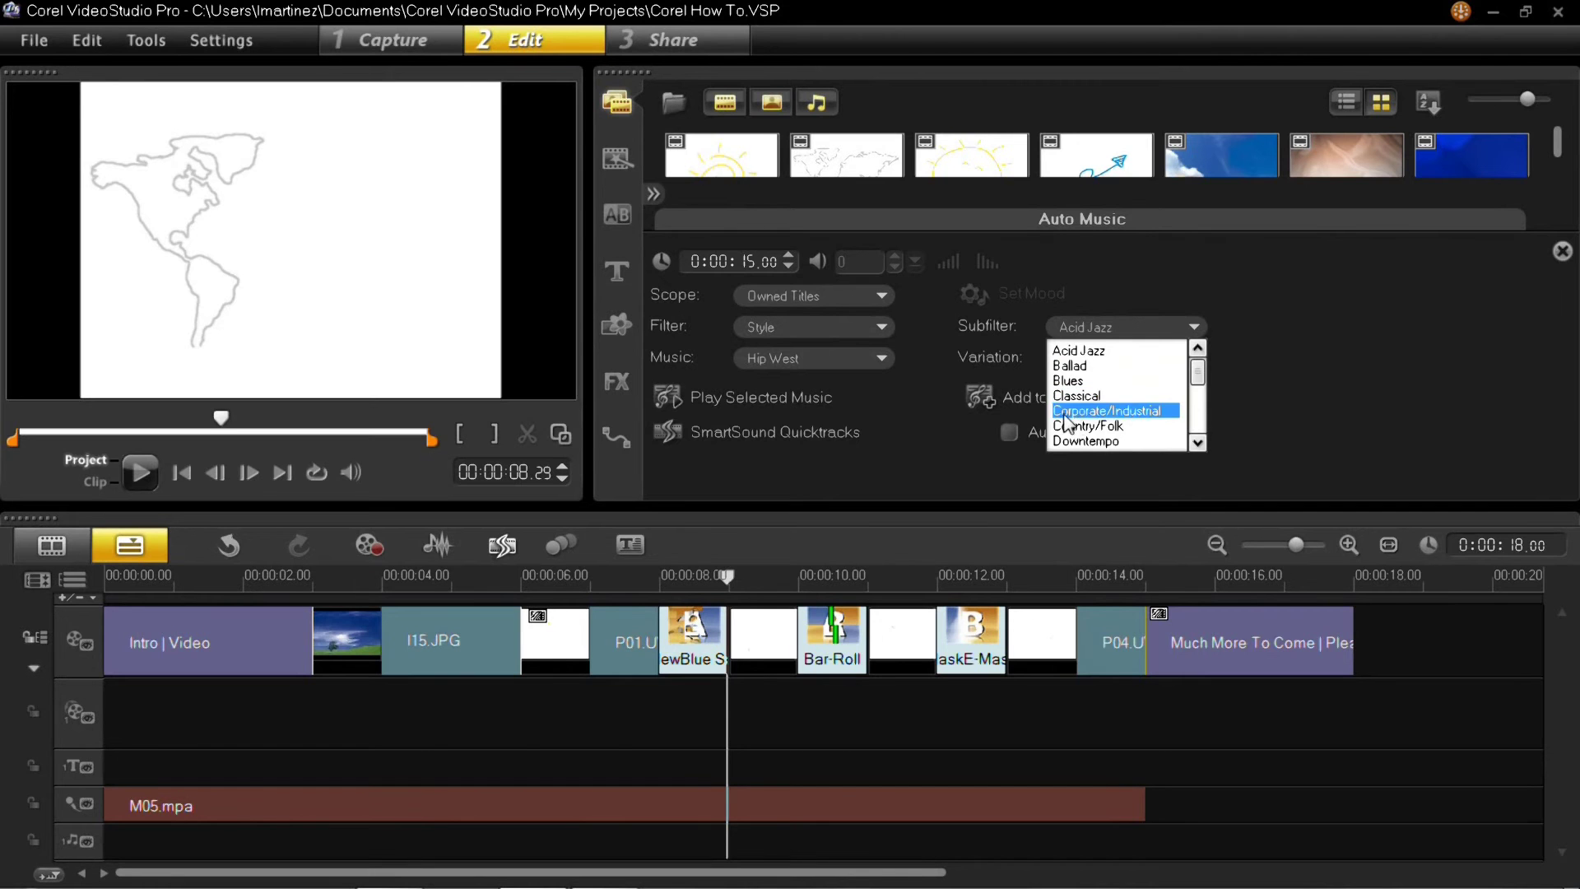
left_click(903, 463)
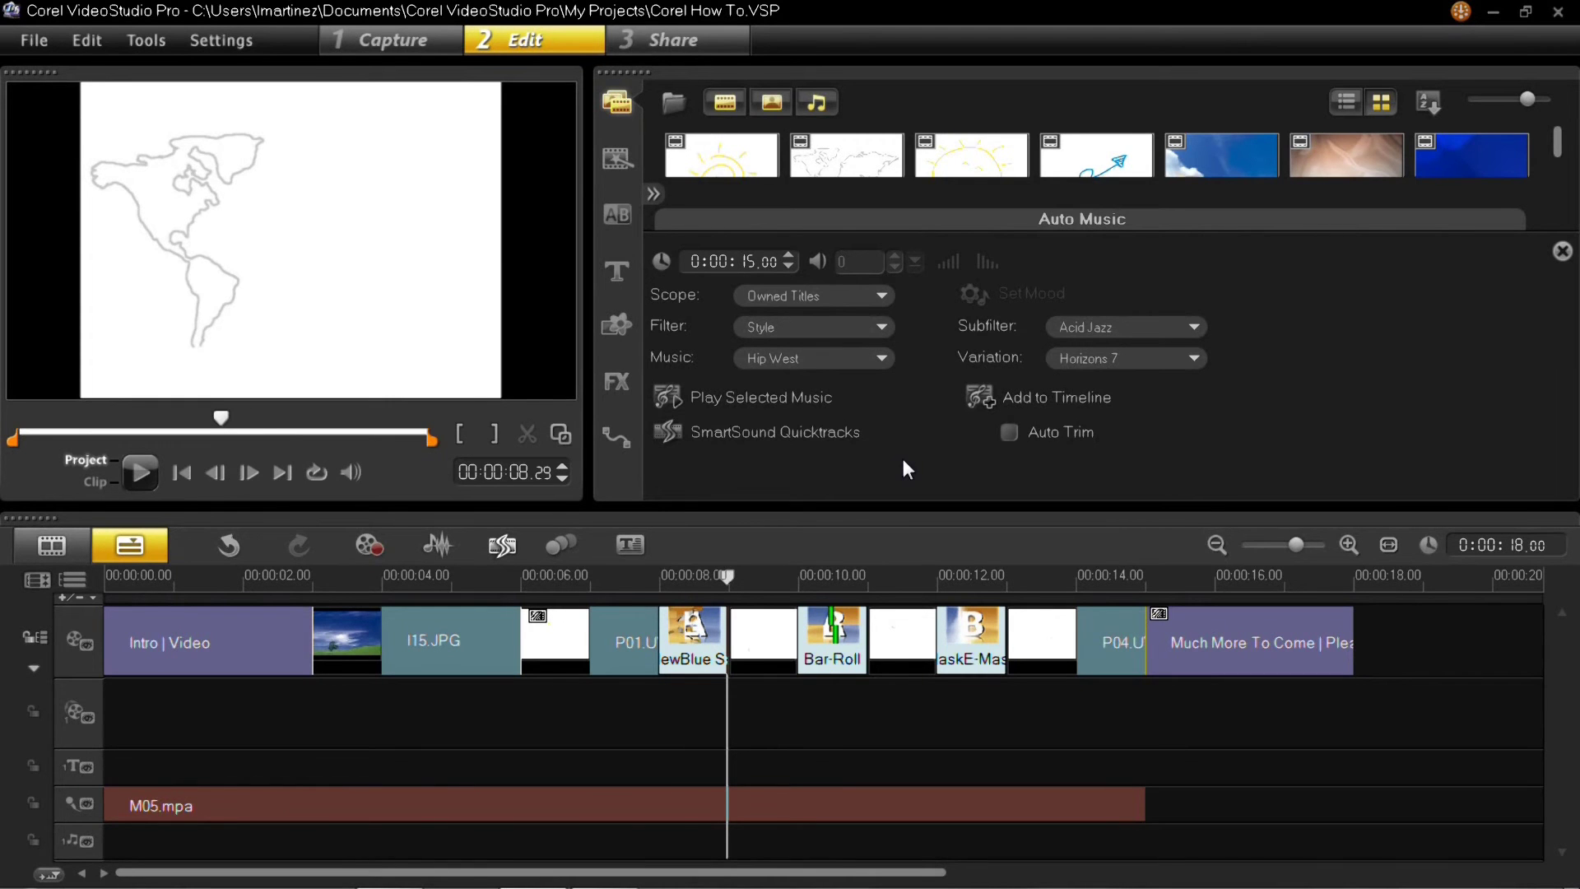
- Open the Sound Mixer, then open and close Record/Capture Option twice to restore the media library
left_click(432, 546)
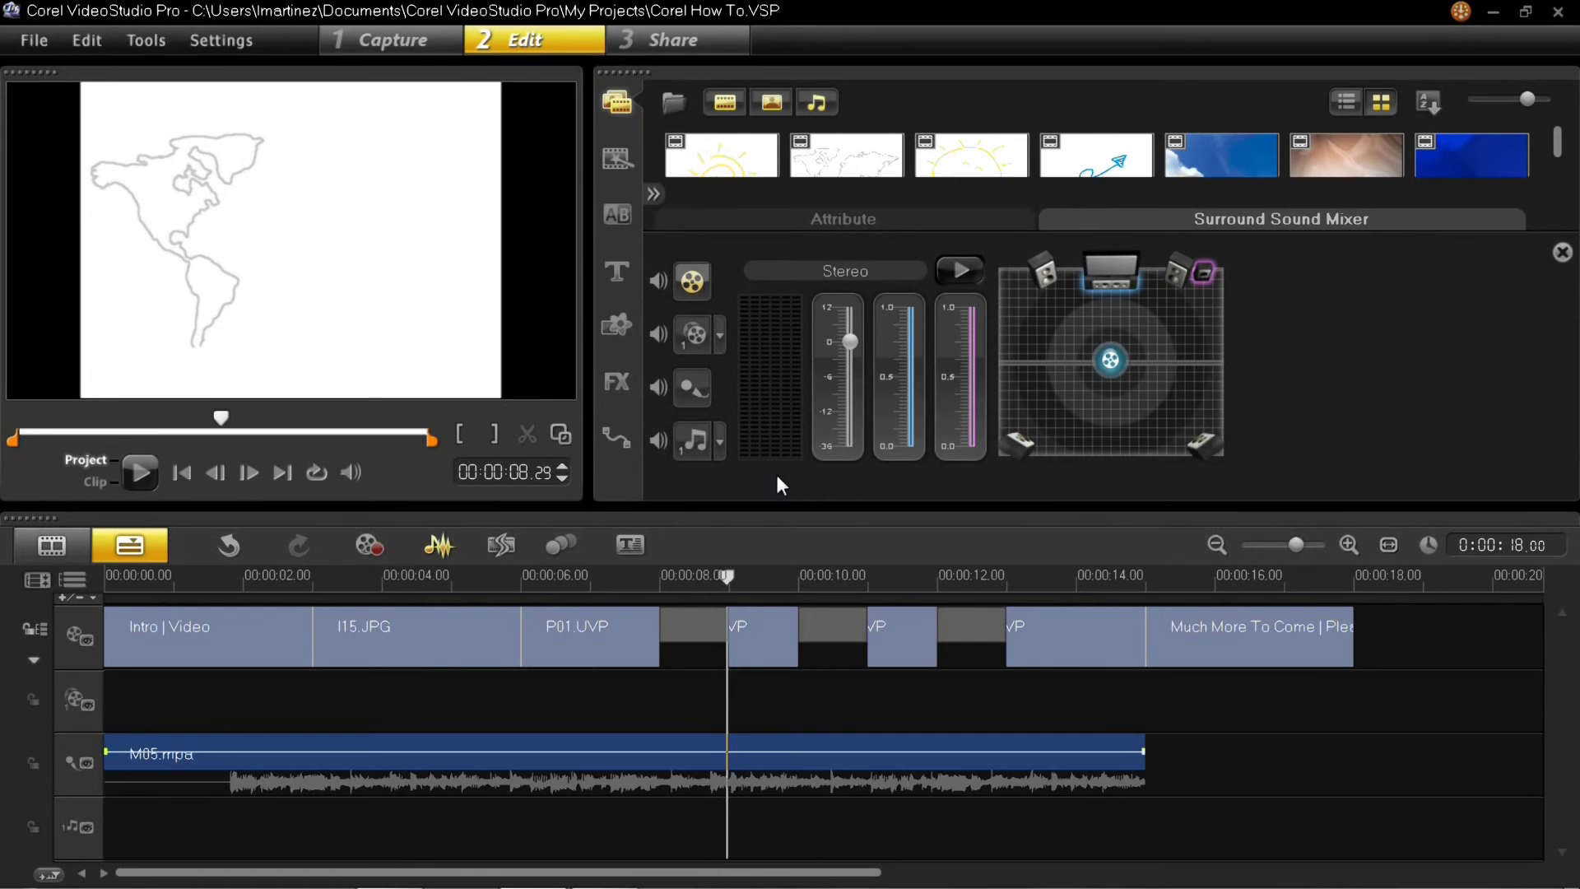
left_click(372, 545)
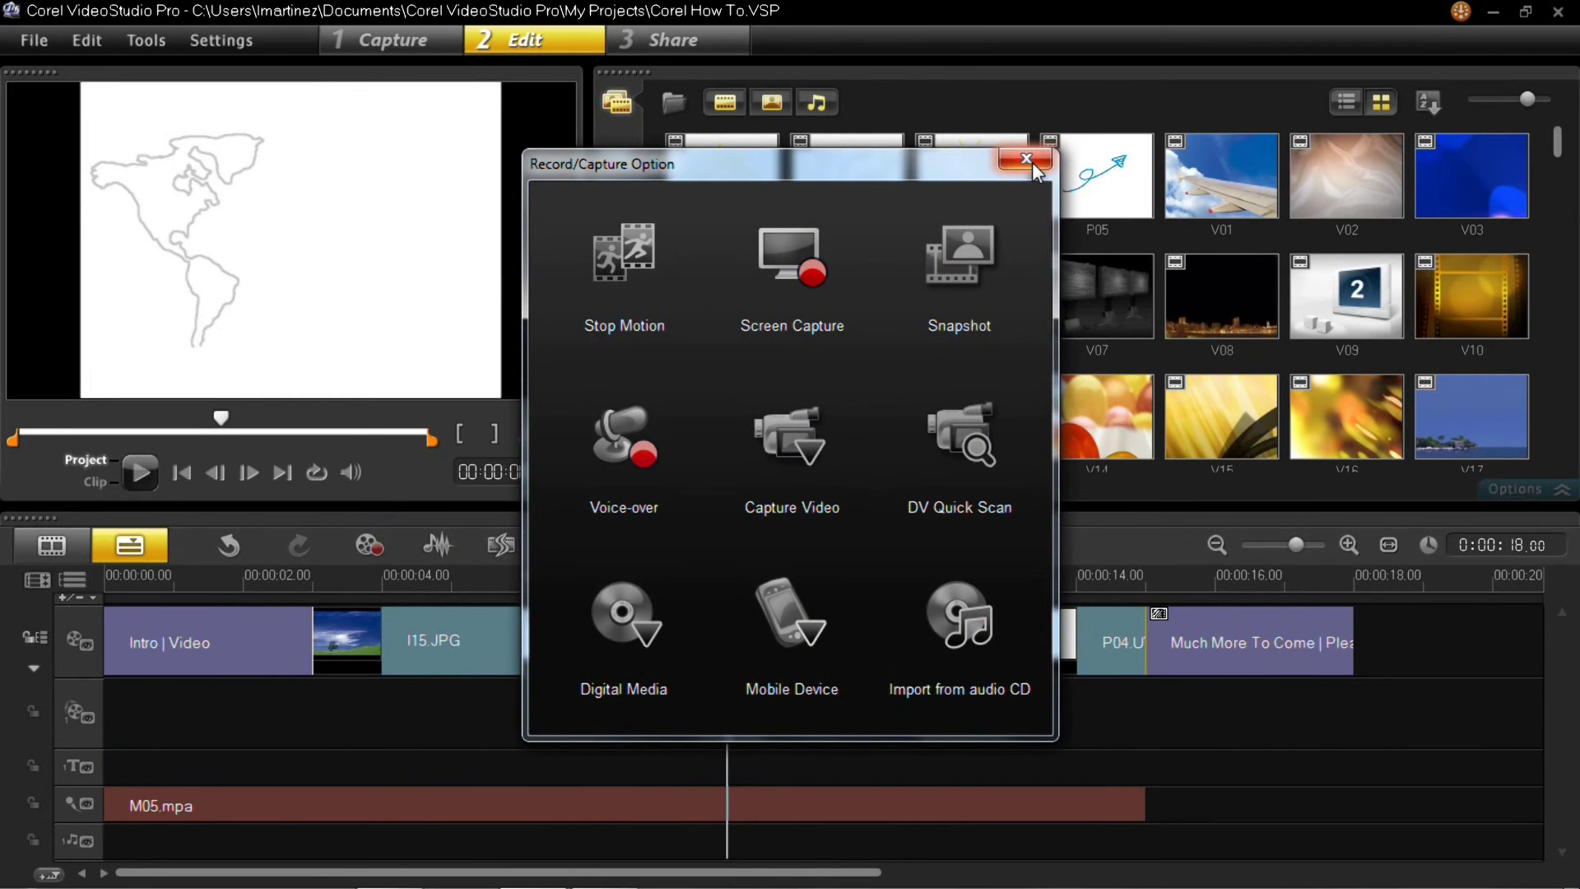
left_click(1028, 159)
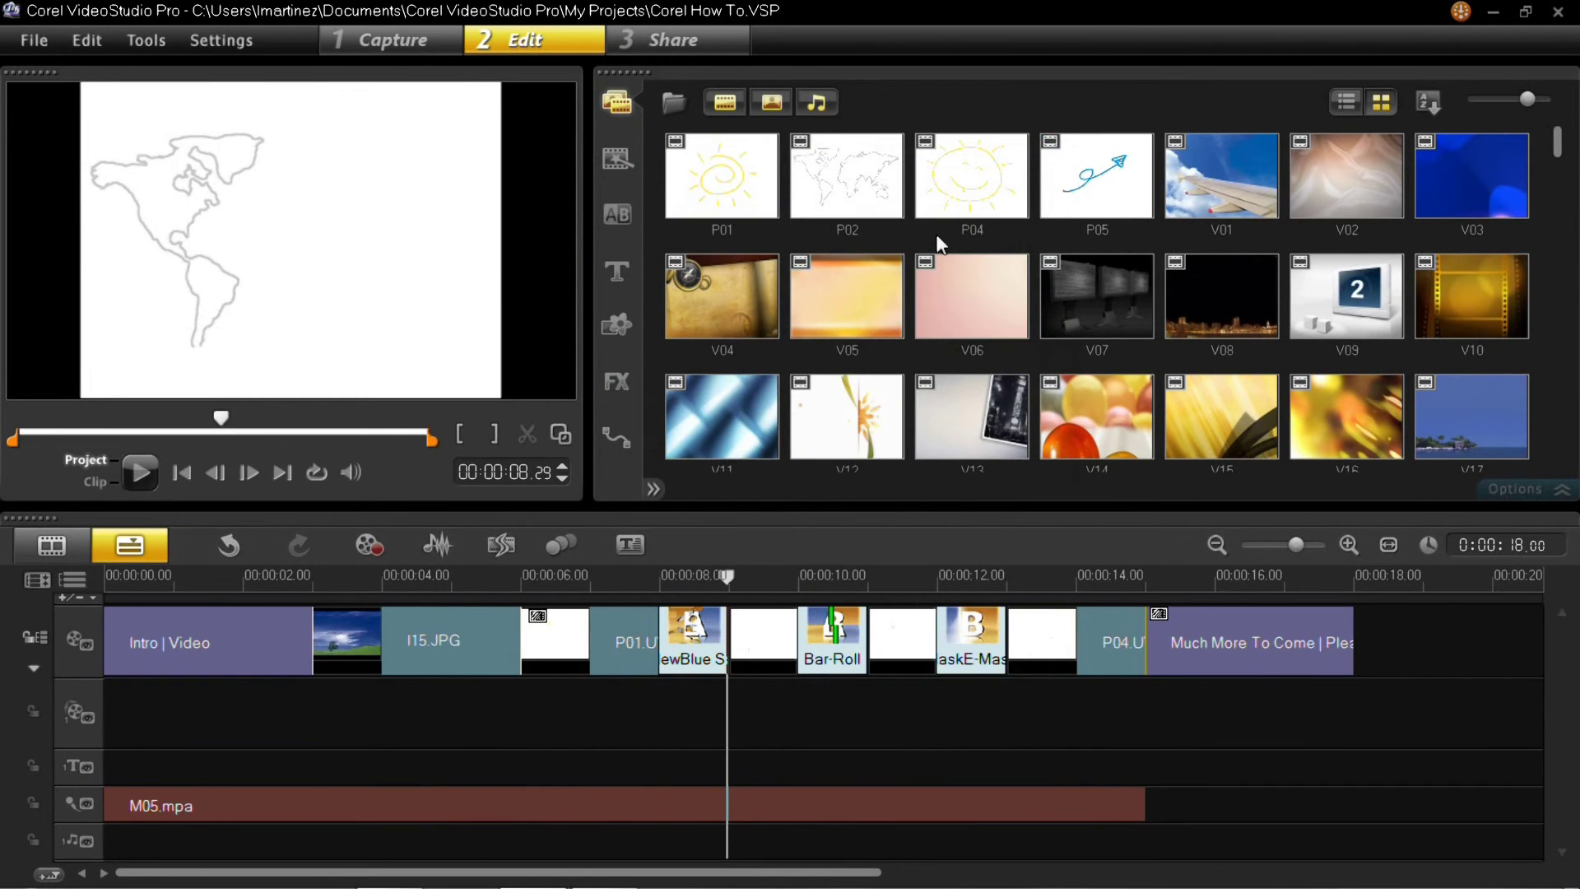
left_click(369, 545)
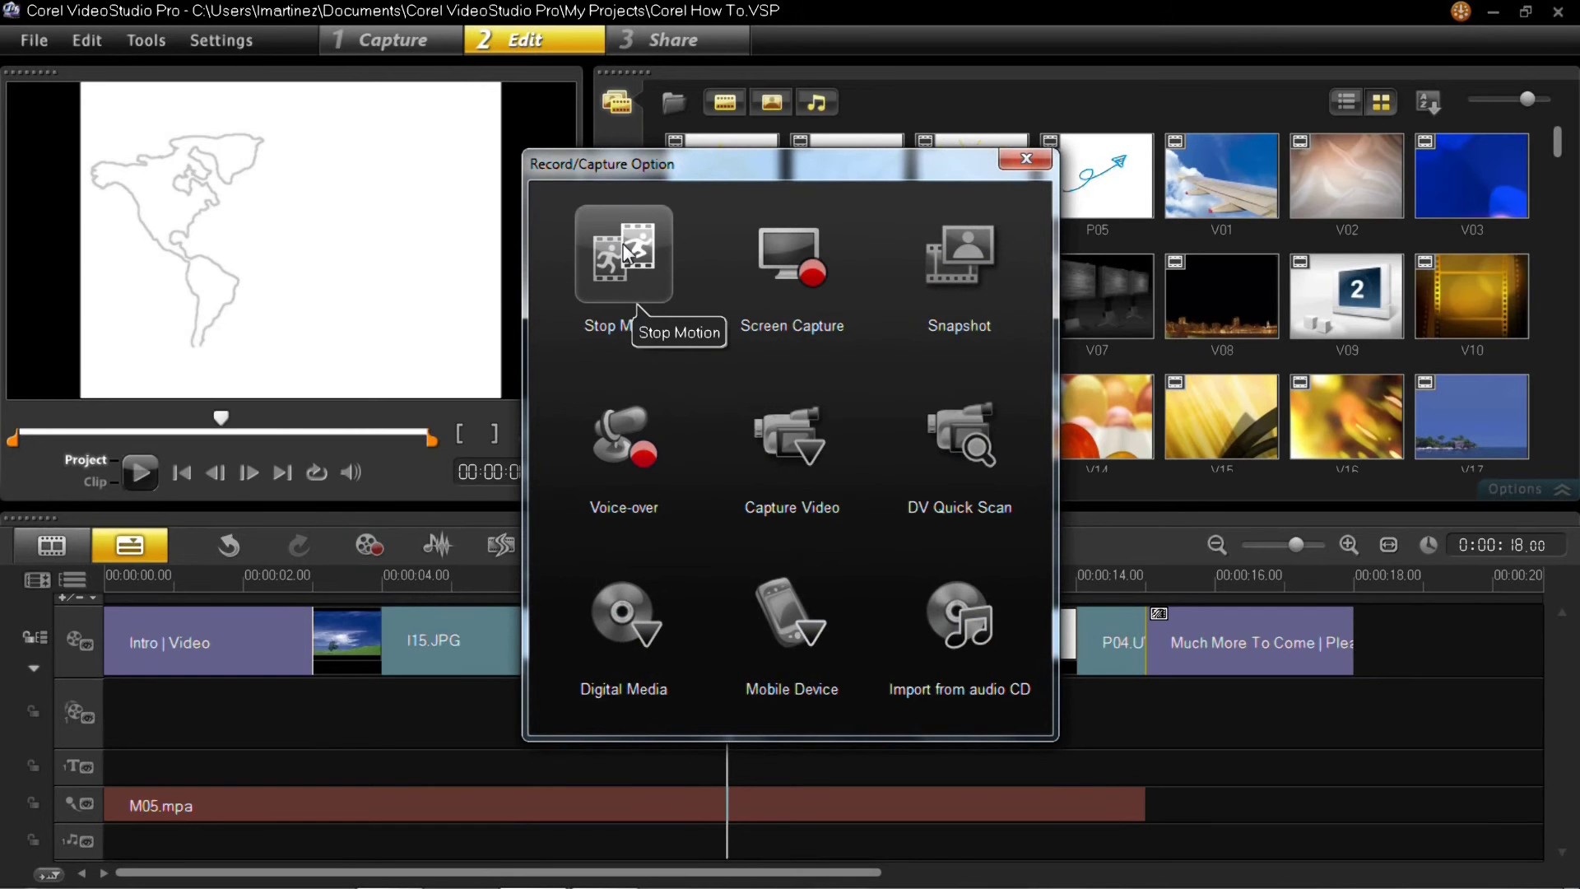
left_click(1037, 156)
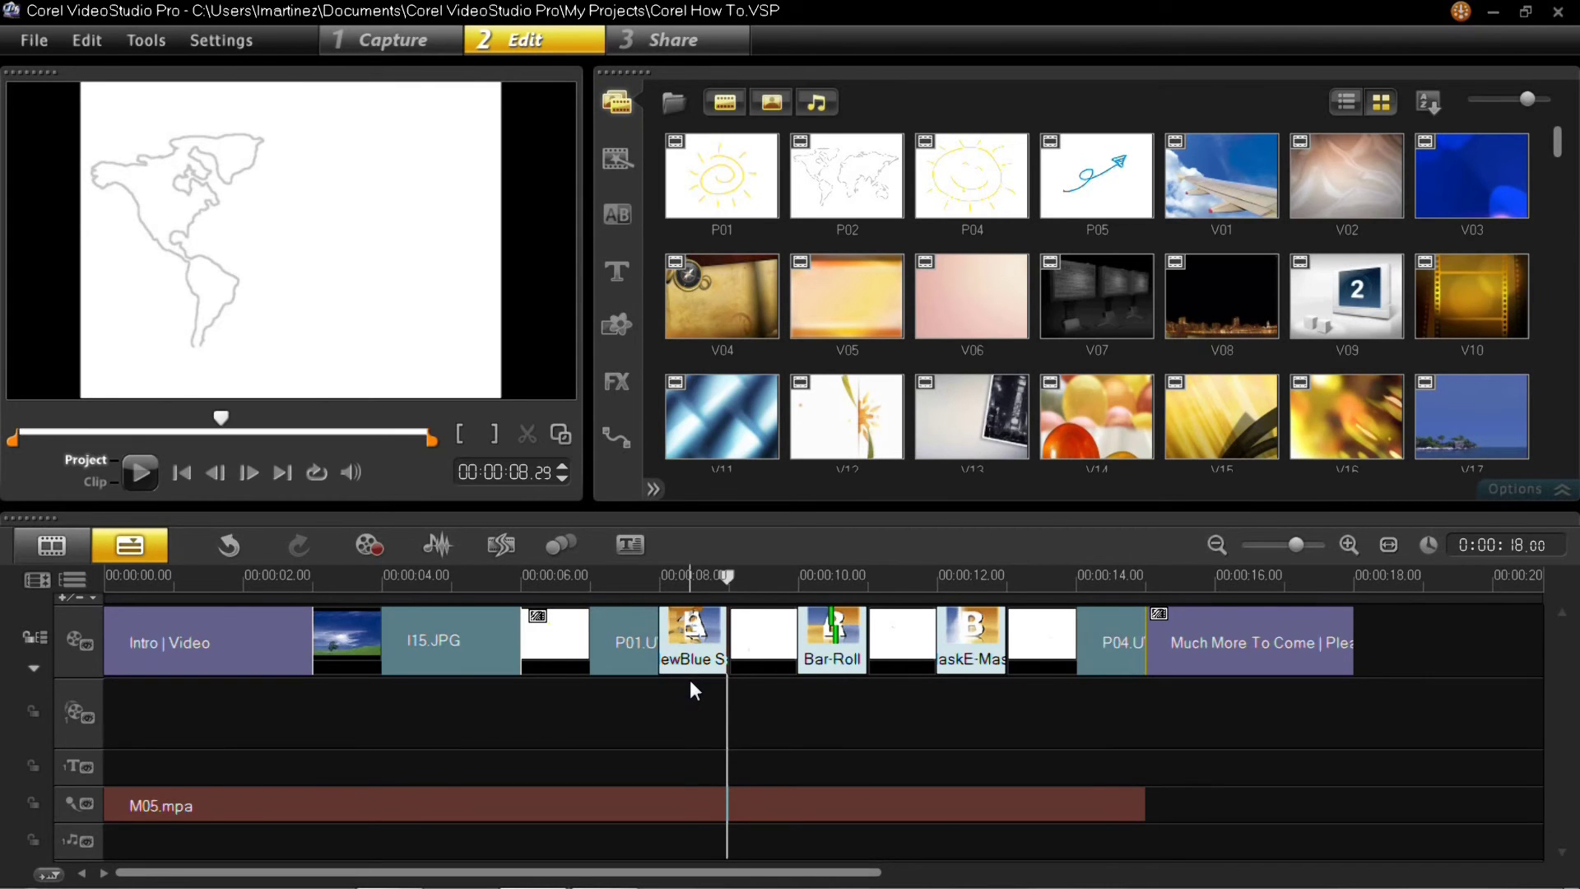
- Select the P01 sun clip and play it twice to find the split point
left_click(582, 637)
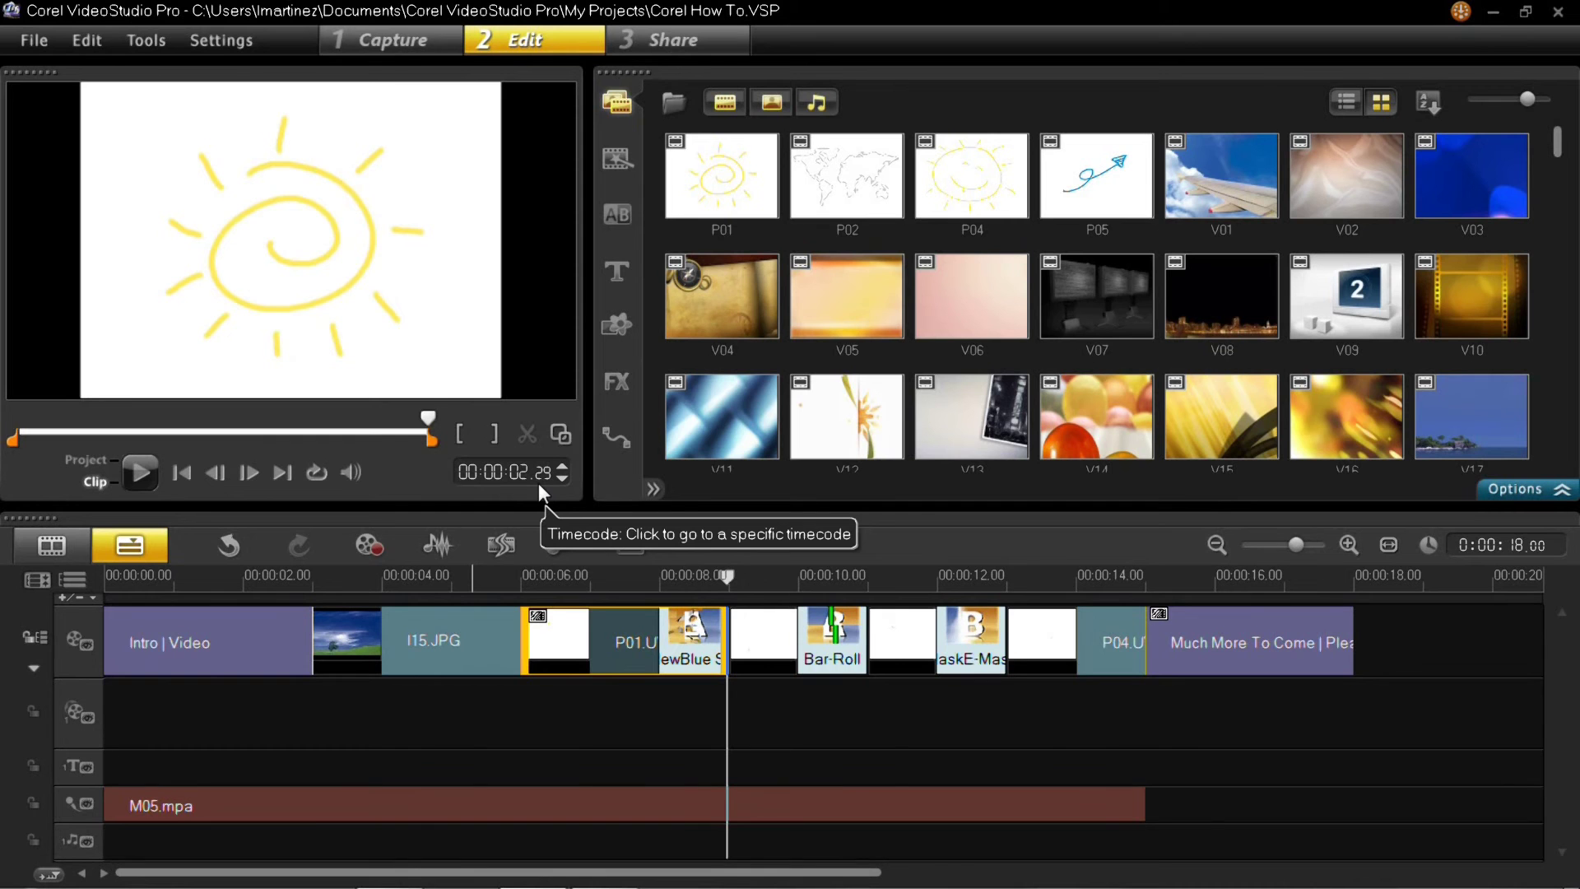
left_click(145, 469)
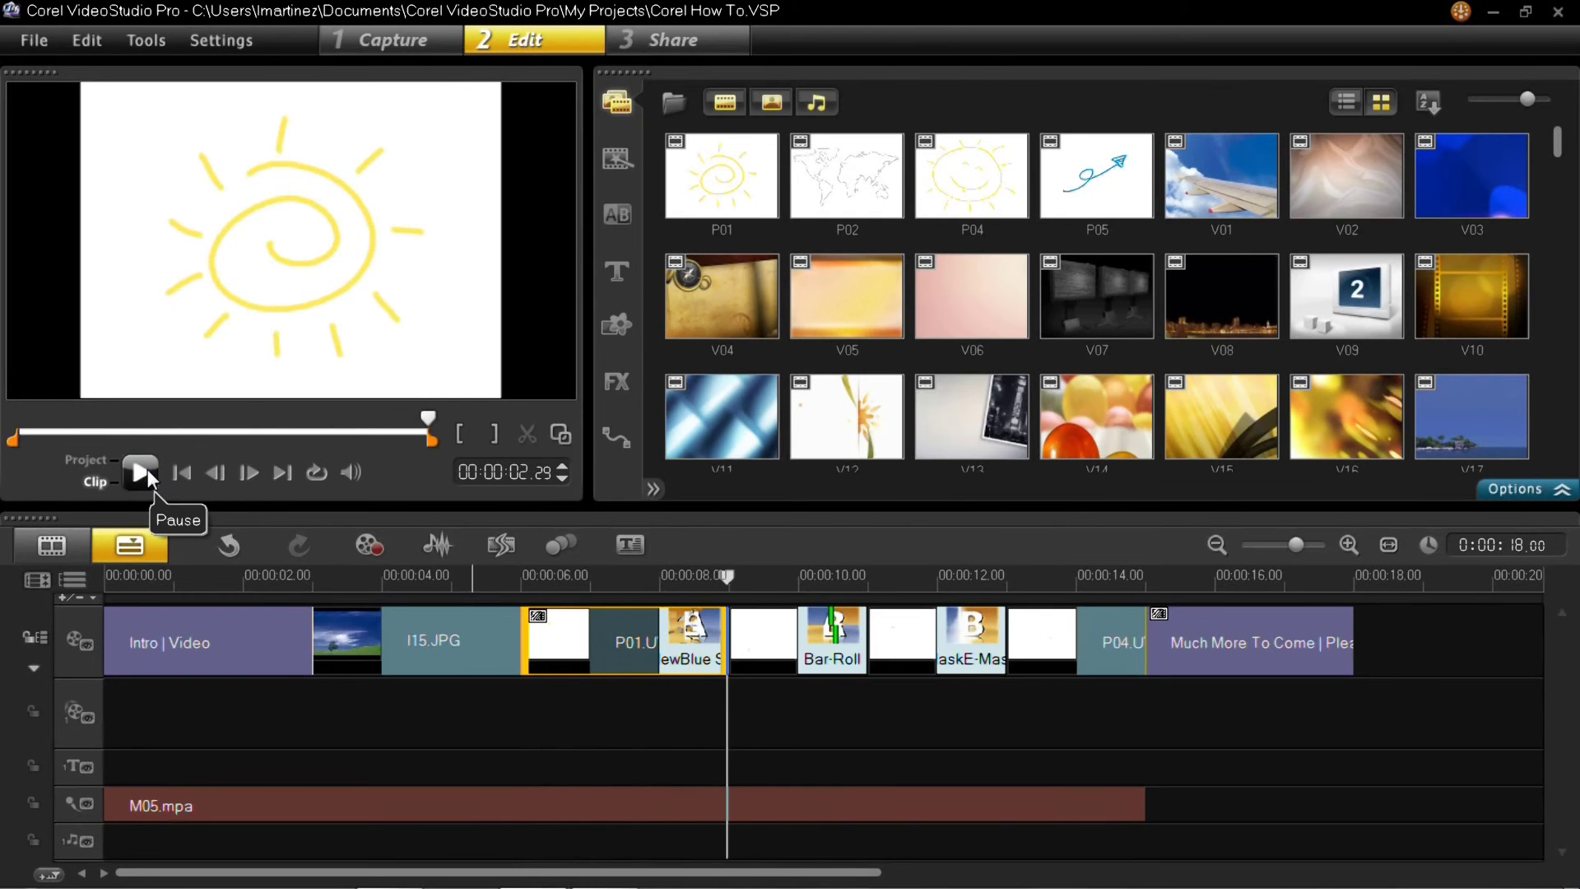
left_click(144, 469)
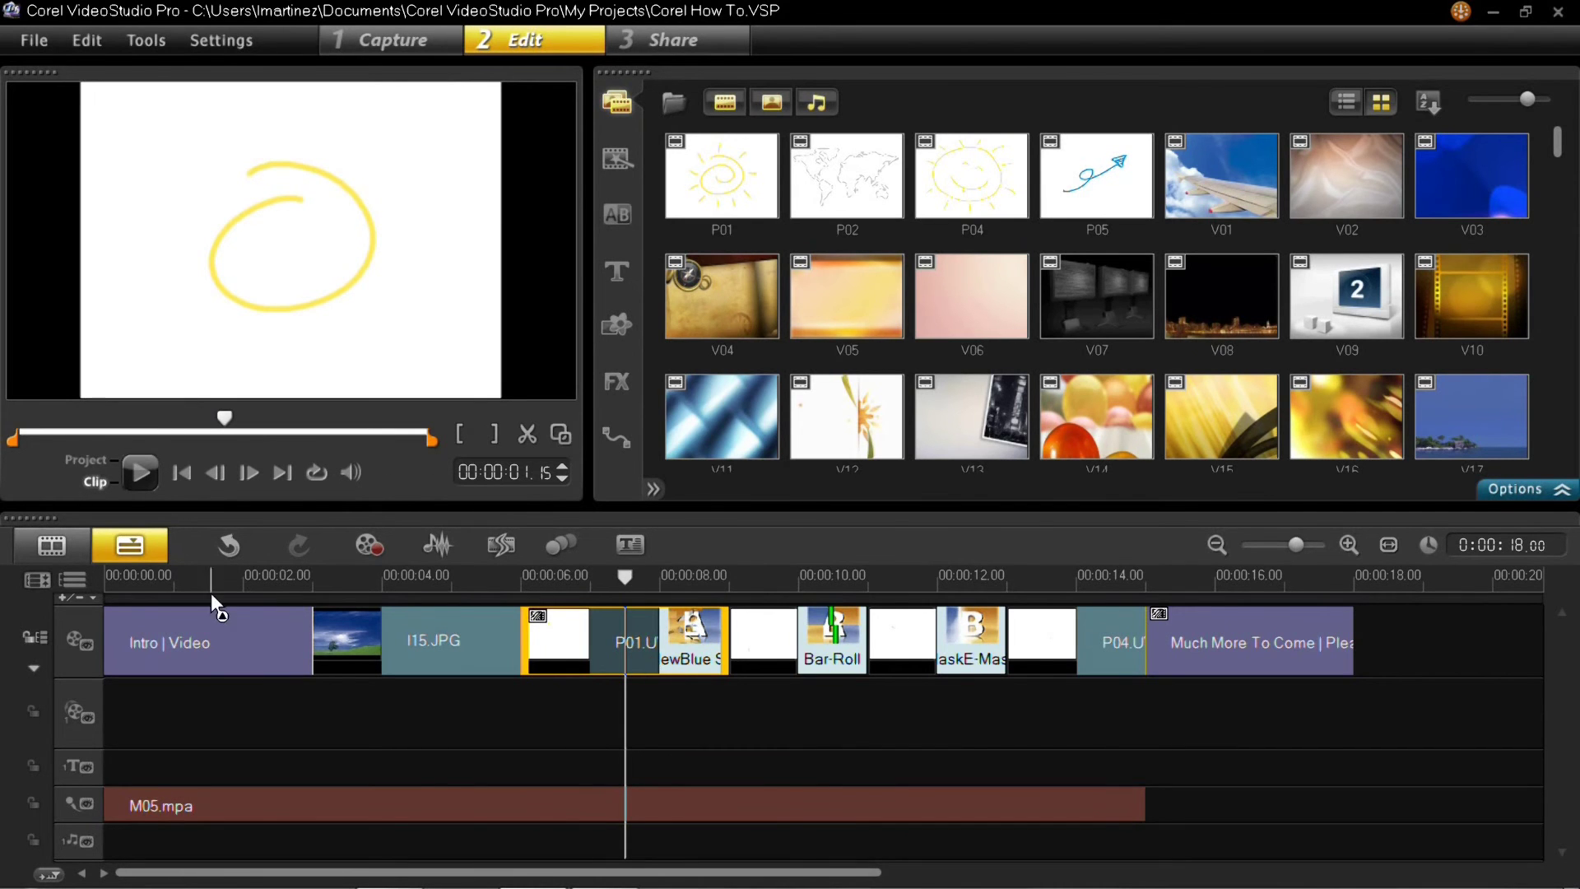
left_click(82, 465)
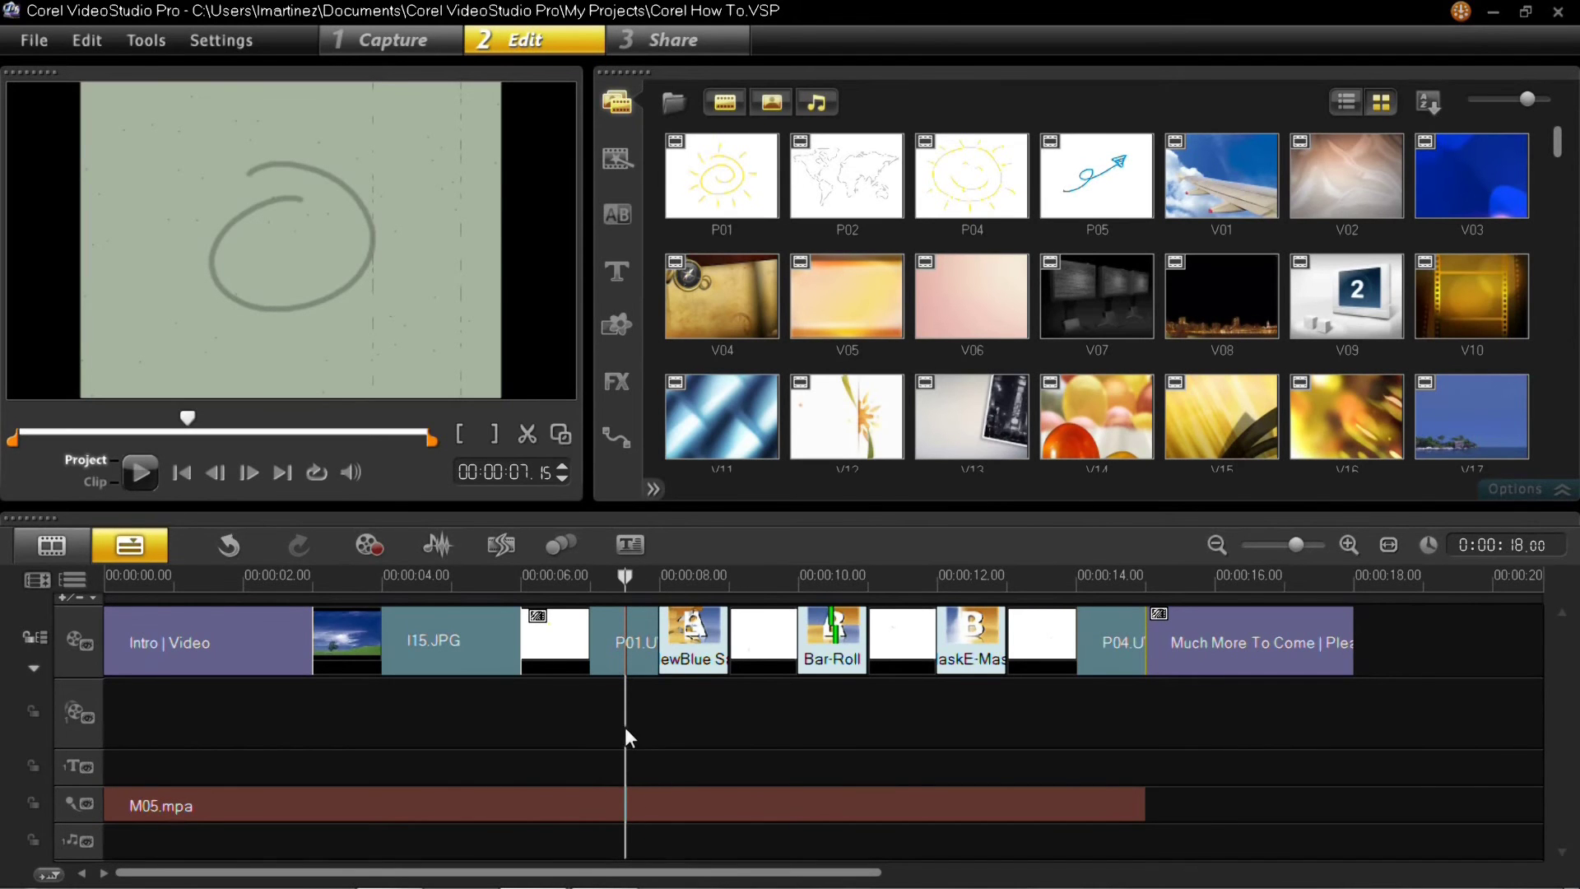
- In Clip mode, split P01 at 00:00:01.15 and check both resulting halves
left_click(95, 481)
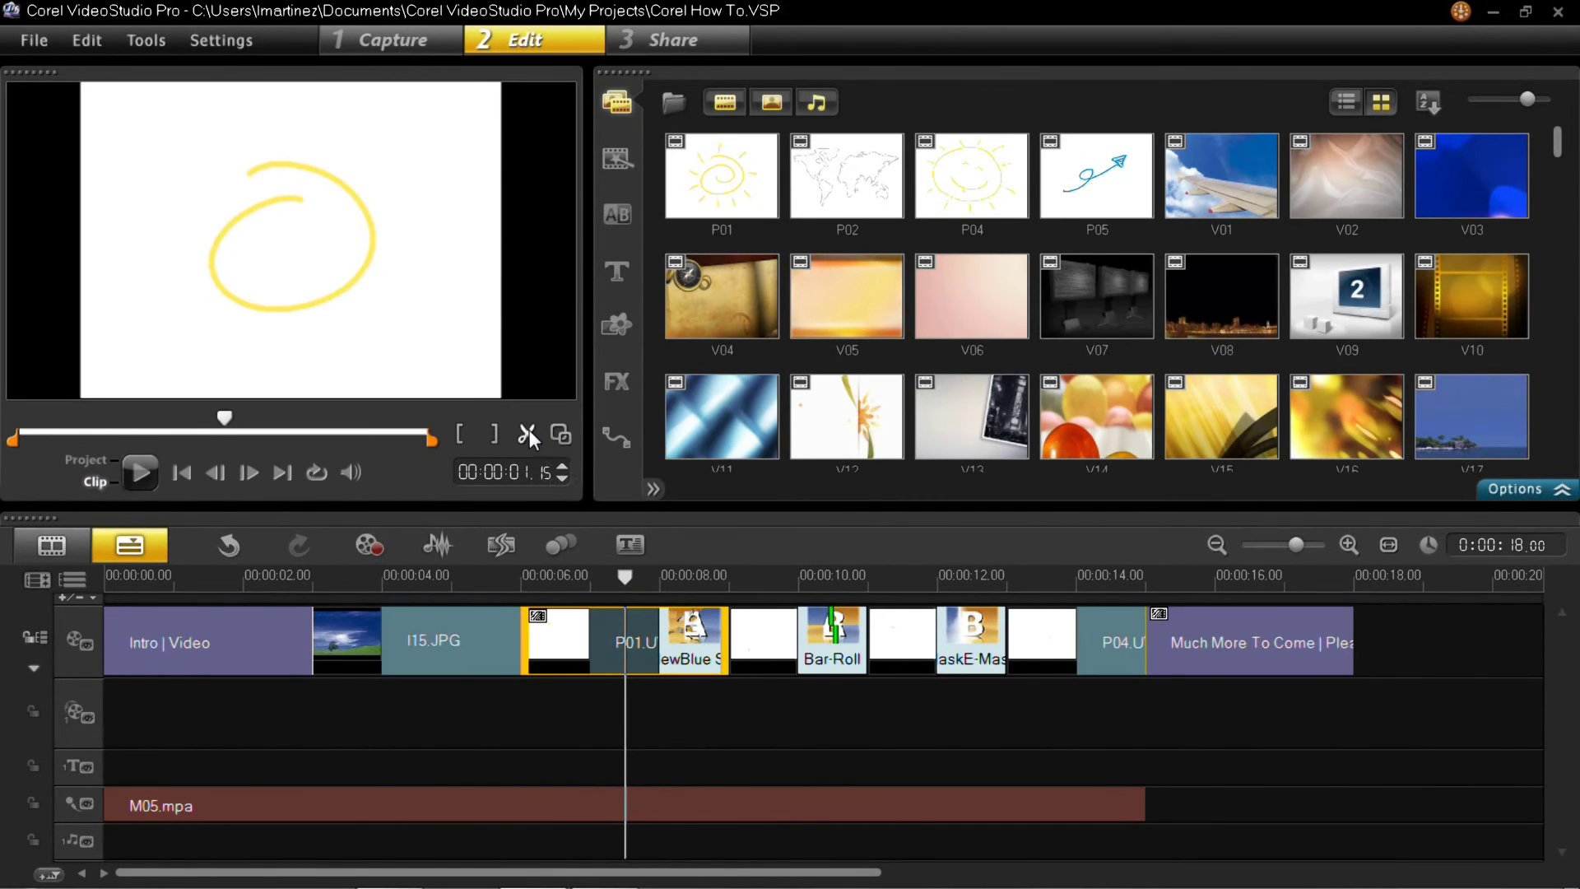
left_click(528, 429)
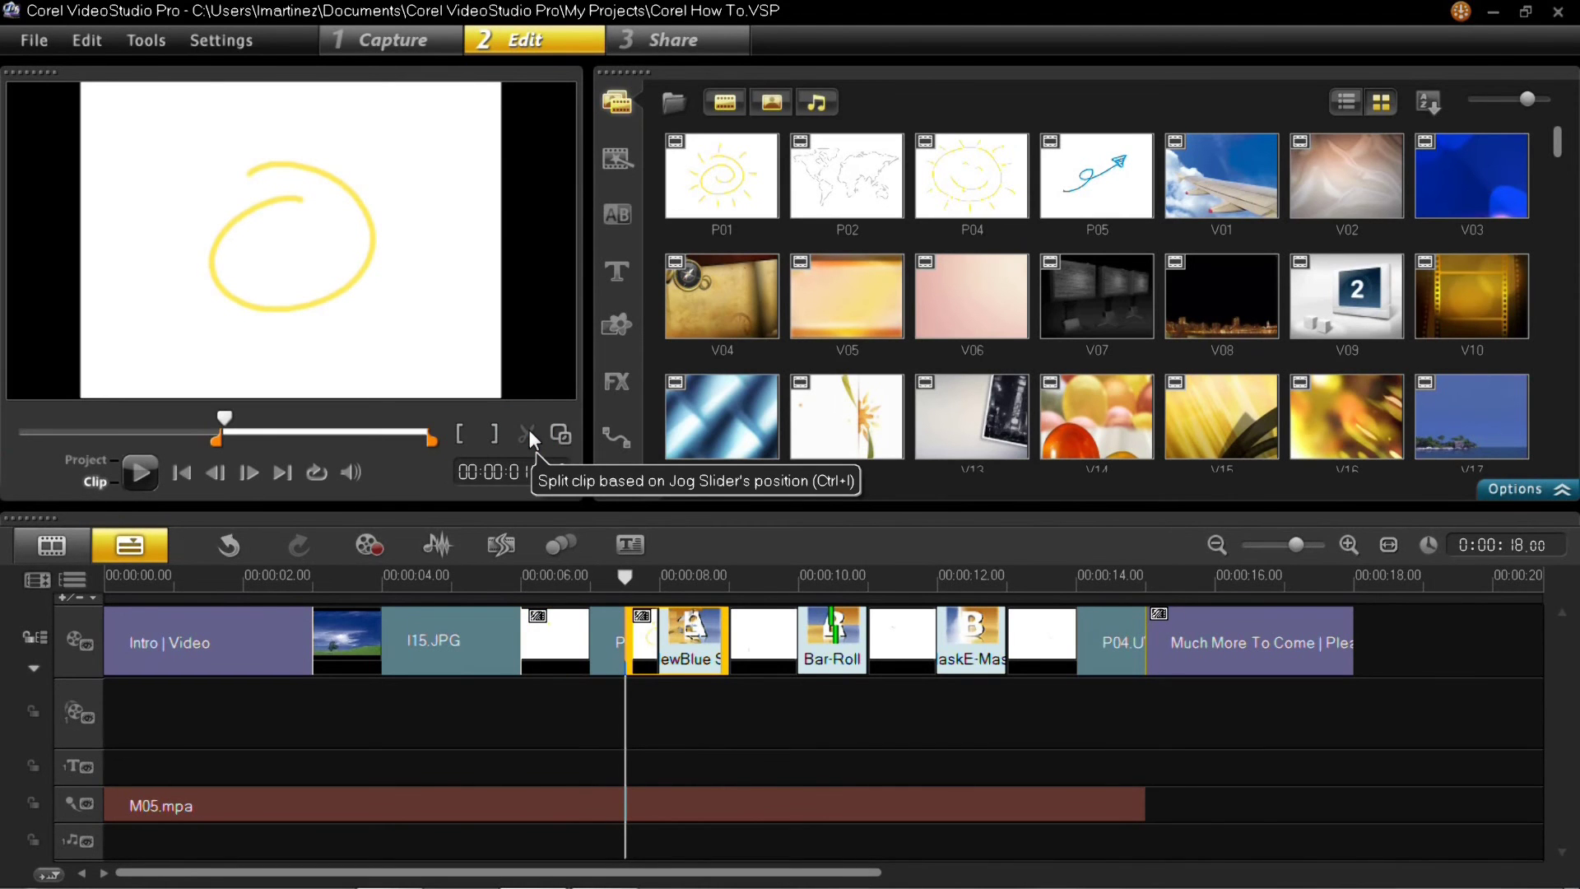
left_click(563, 652)
left_click(639, 648)
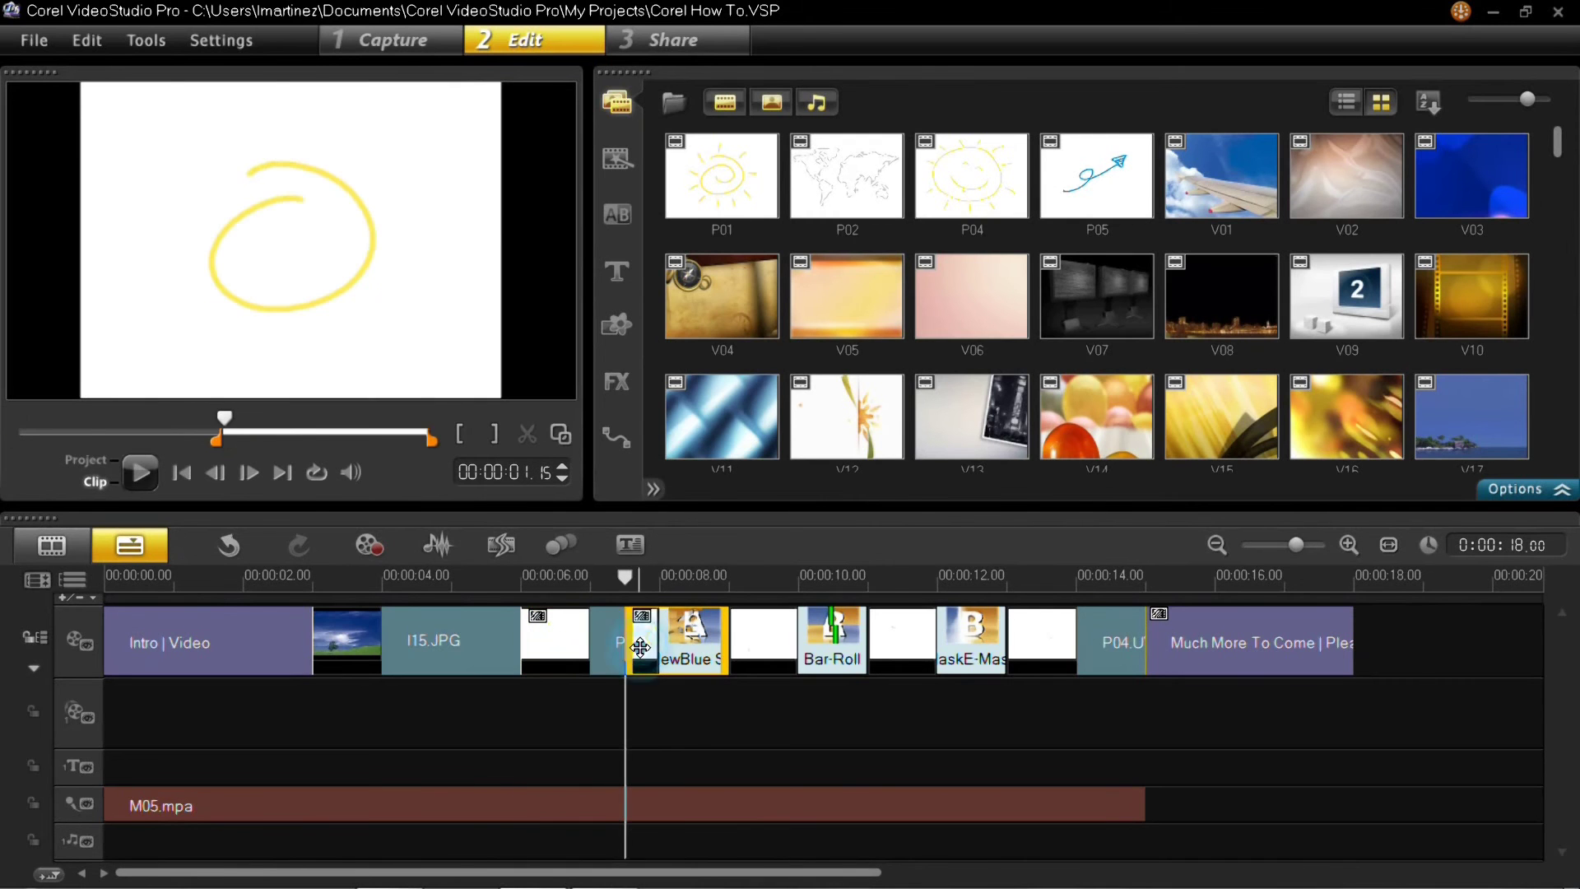
left_click(594, 651)
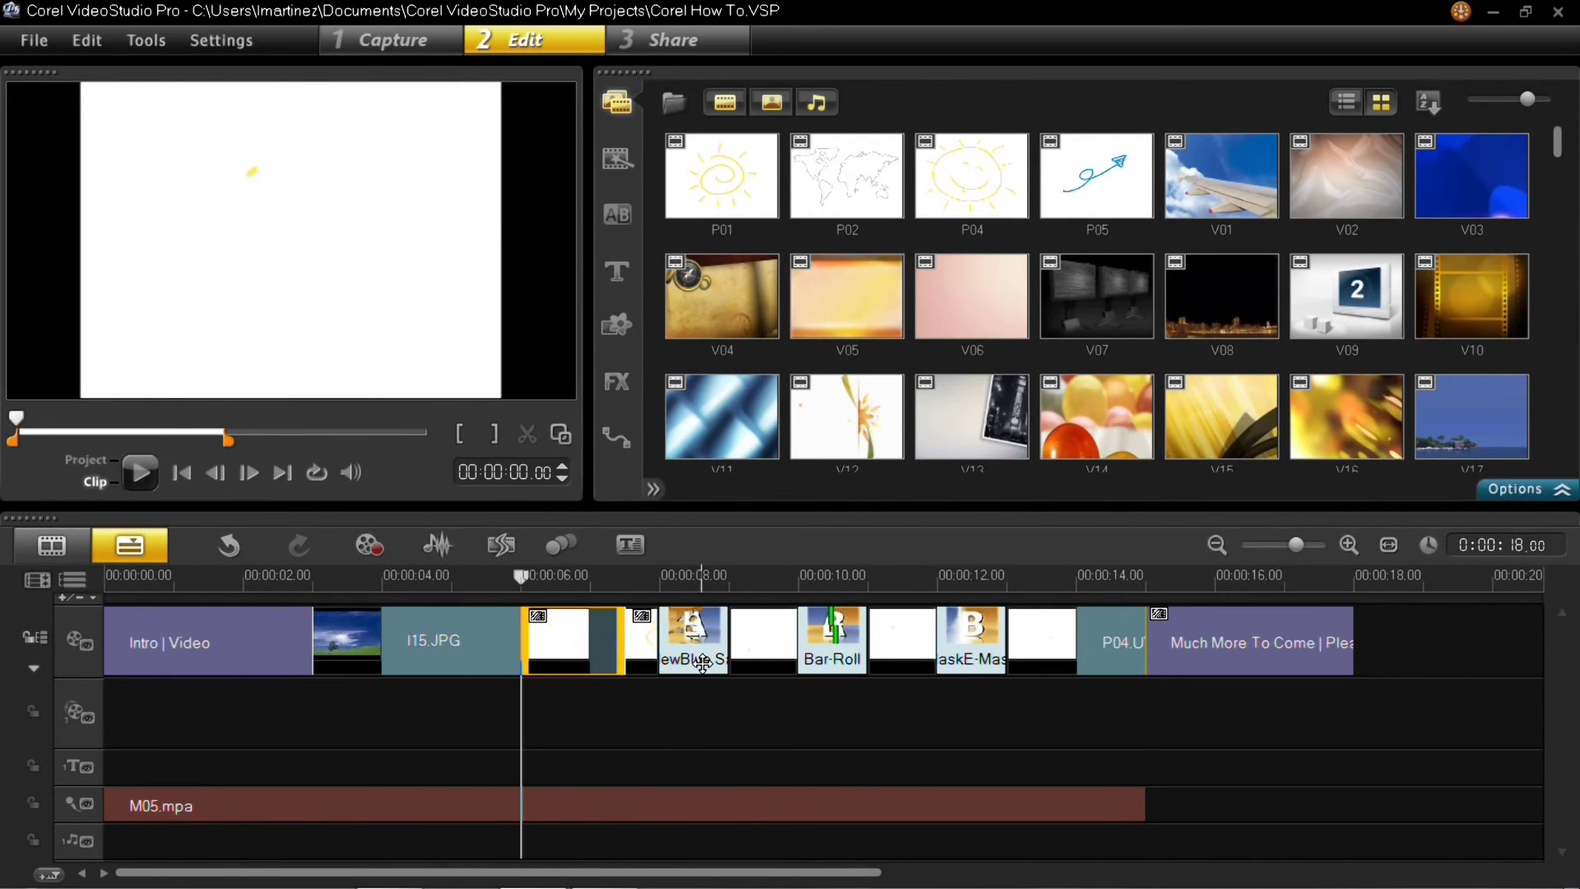
- Move the I15.JPG clip on the timeline between the two P01 halves
left_click(590, 646)
left_click(645, 647)
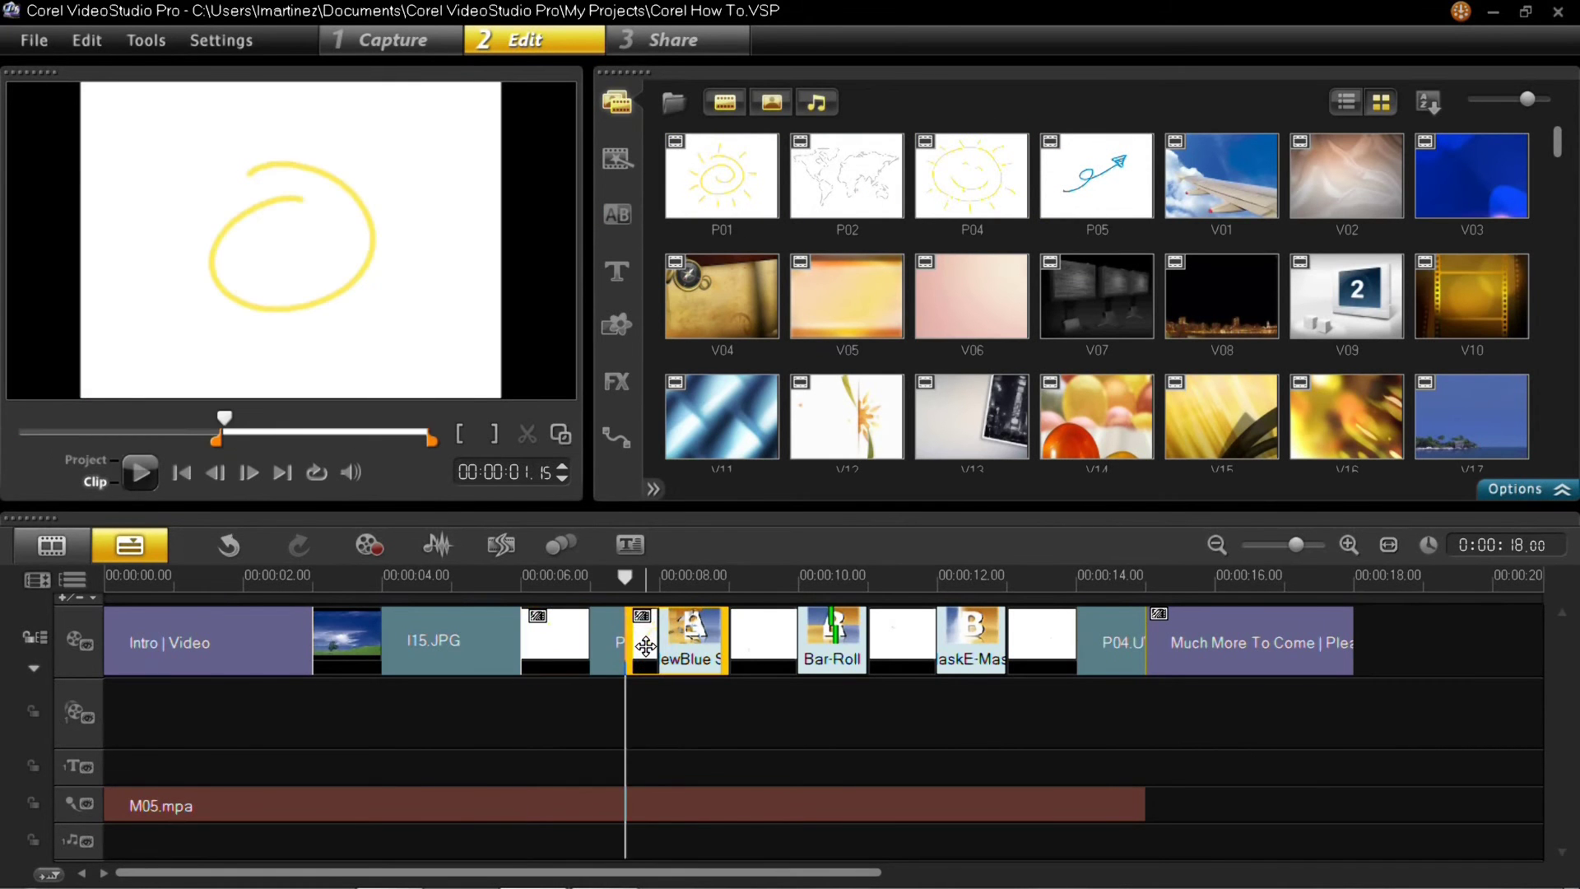
left_click(424, 653)
left_click_drag(425, 654, 740, 648)
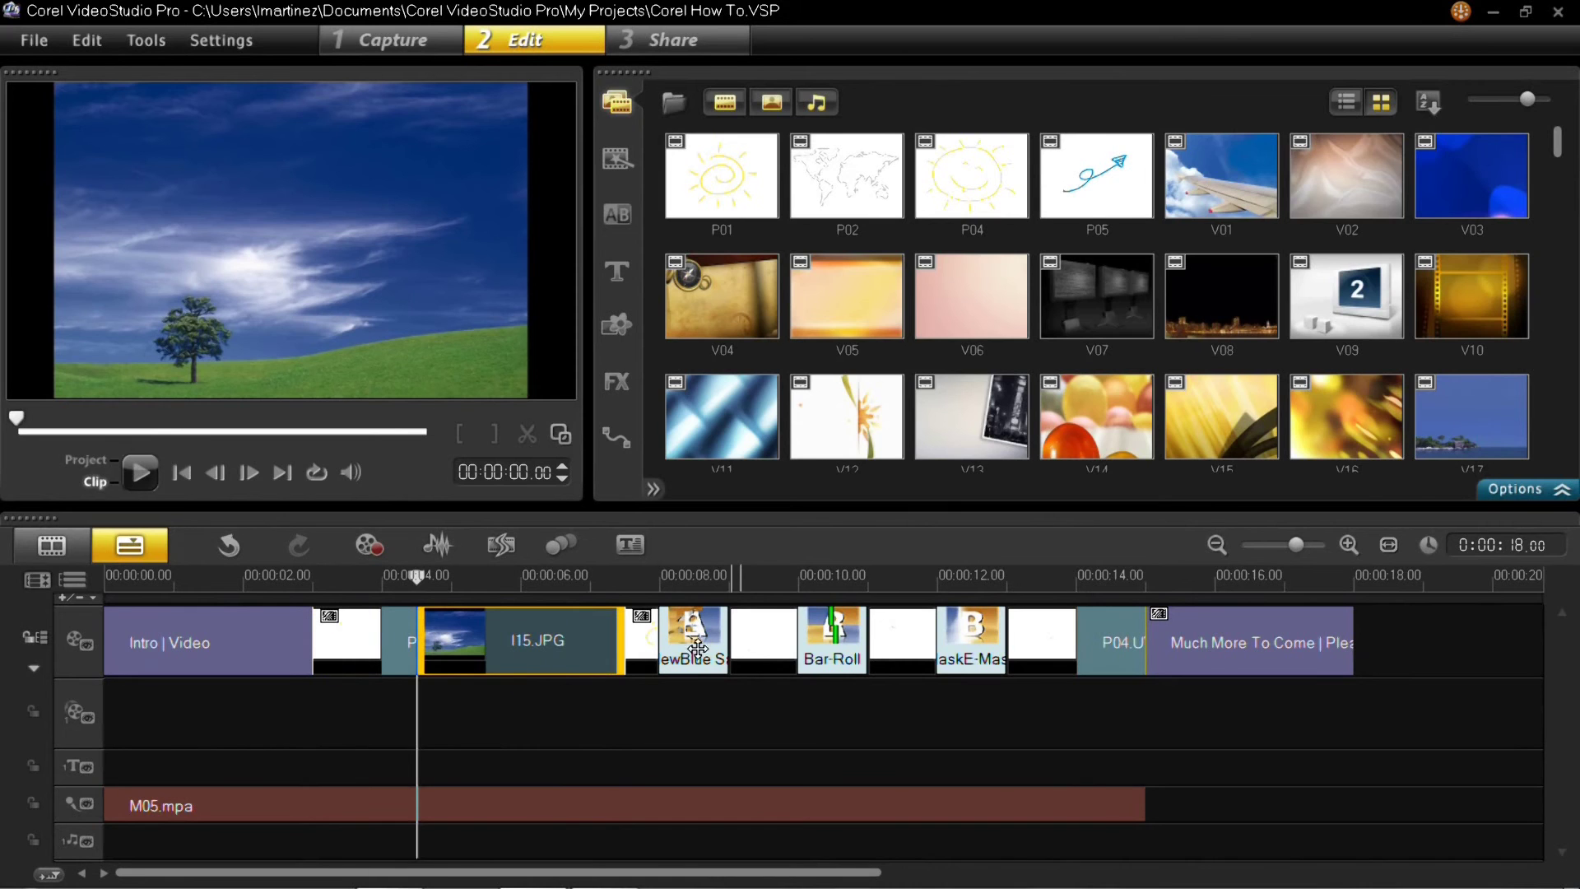
- Play the whole project from the Intro | Video title in Project mode to review
left_click(224, 631)
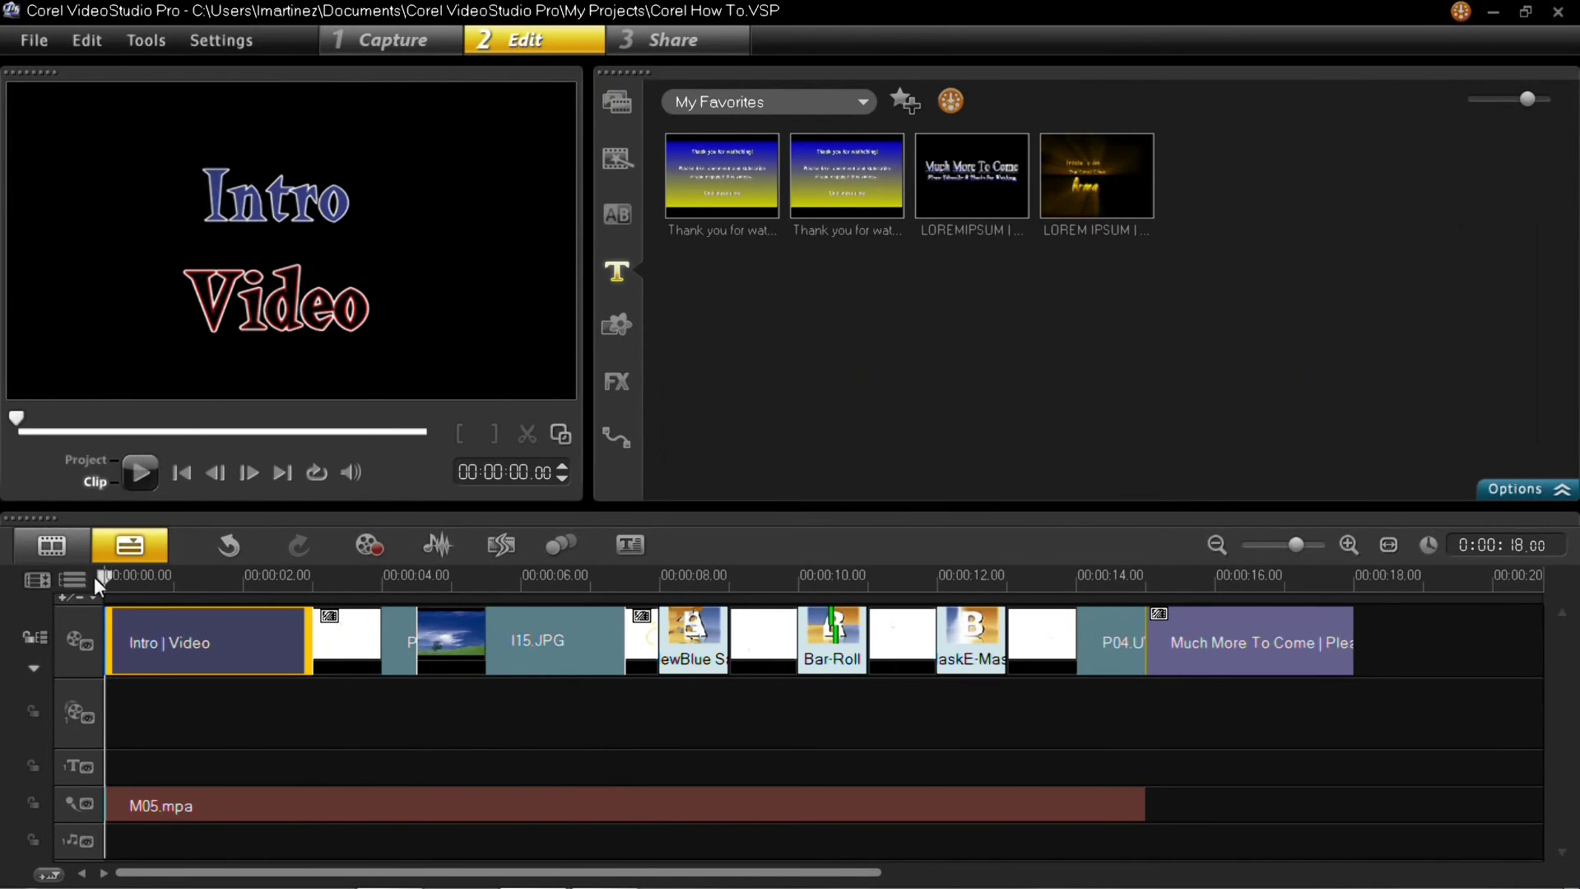
left_click(102, 457)
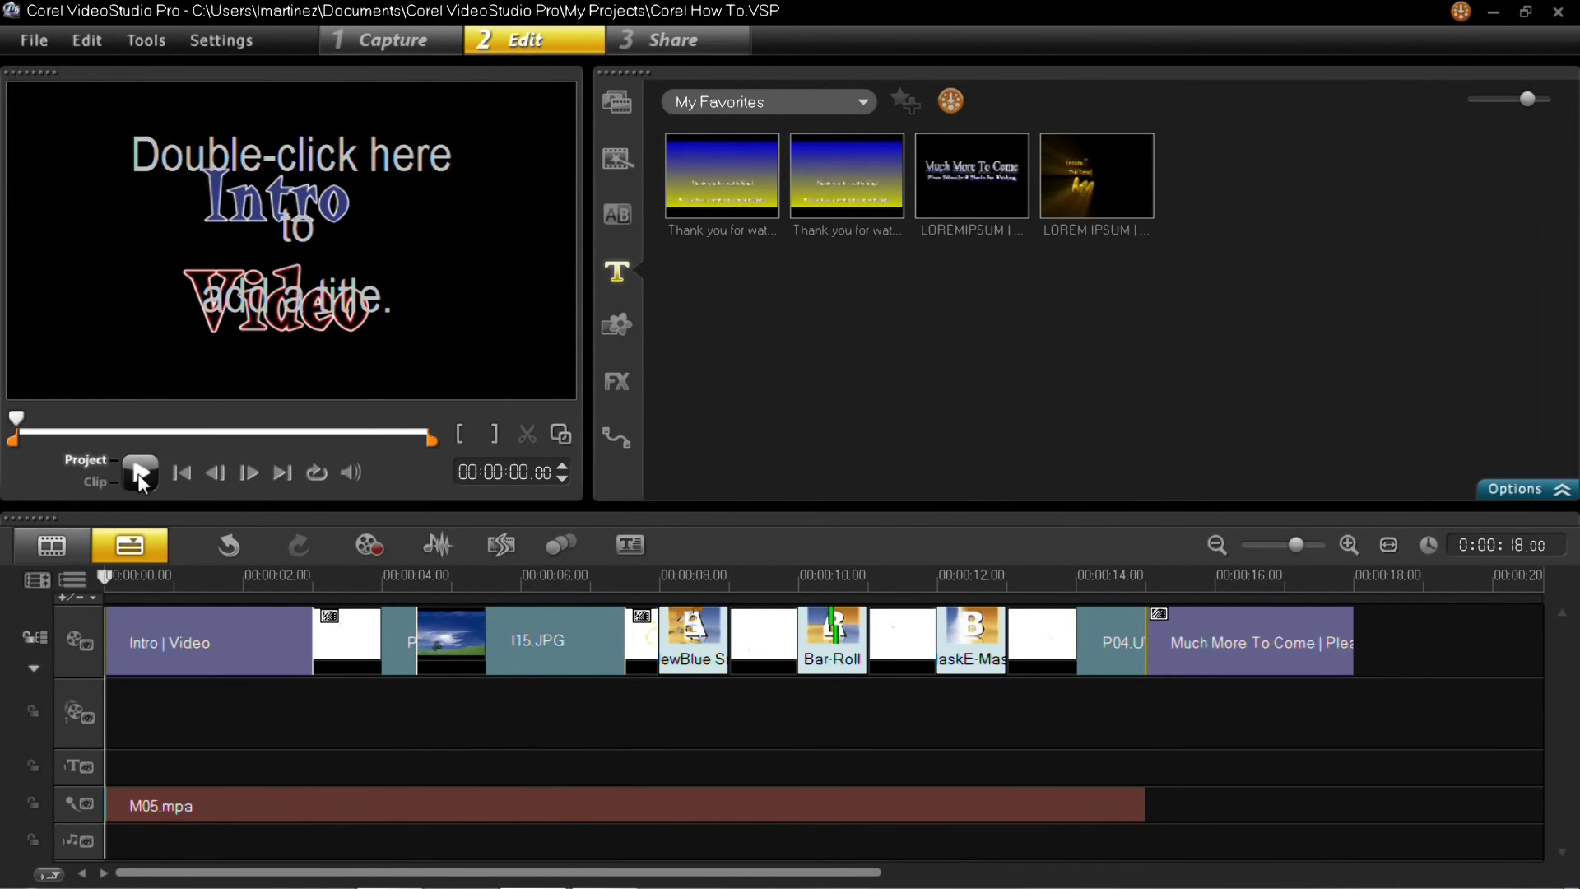
left_click(140, 472)
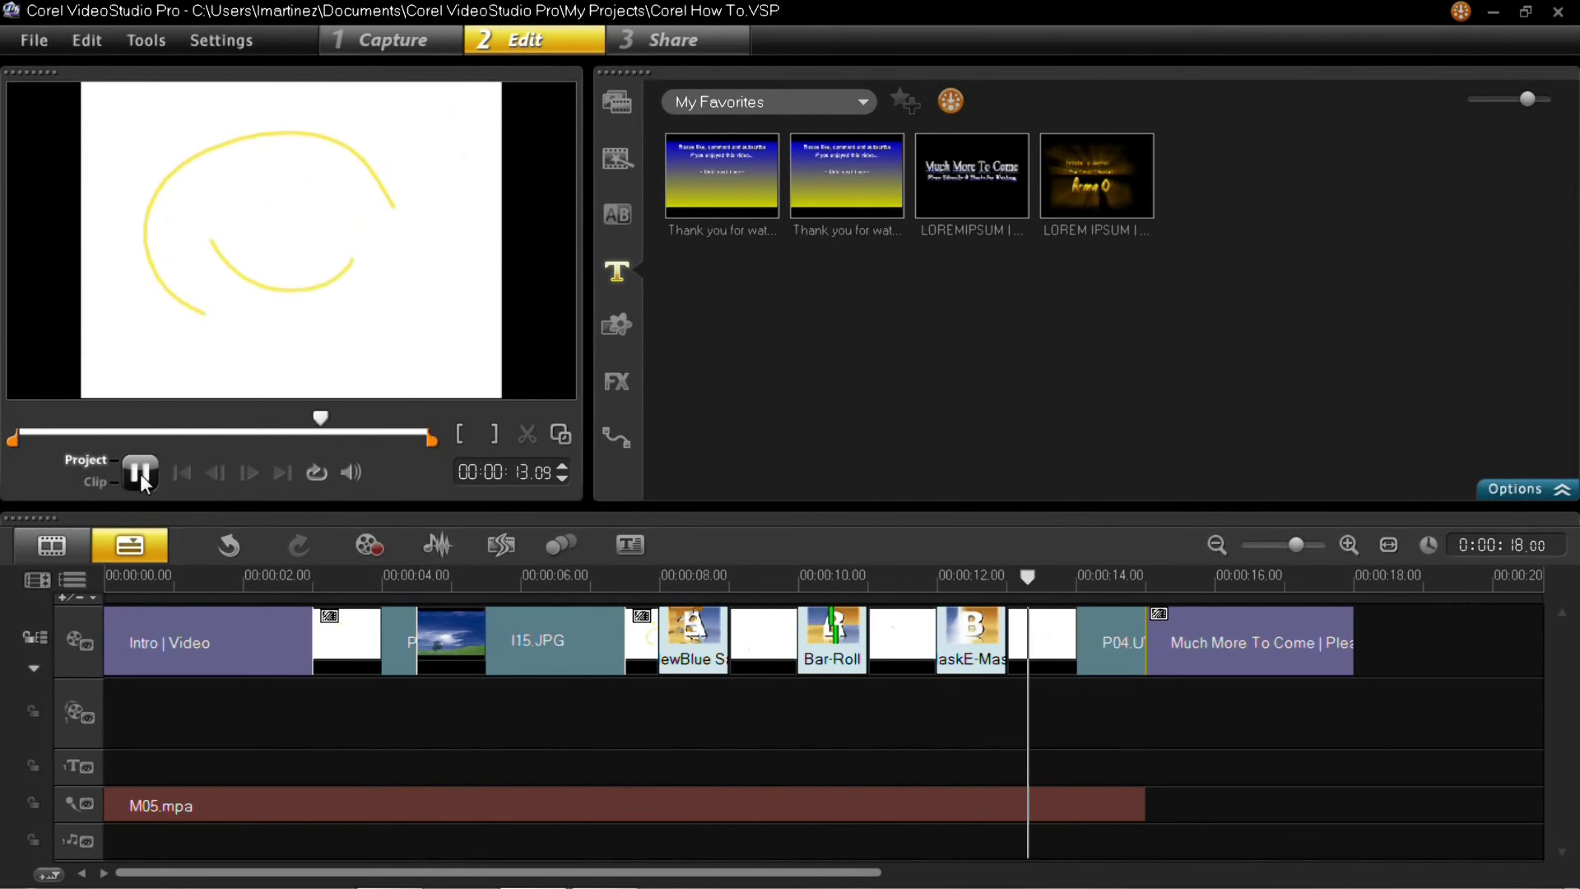
- Stop playback and create a new title in the preview reading 'Oops'
left_click(148, 472)
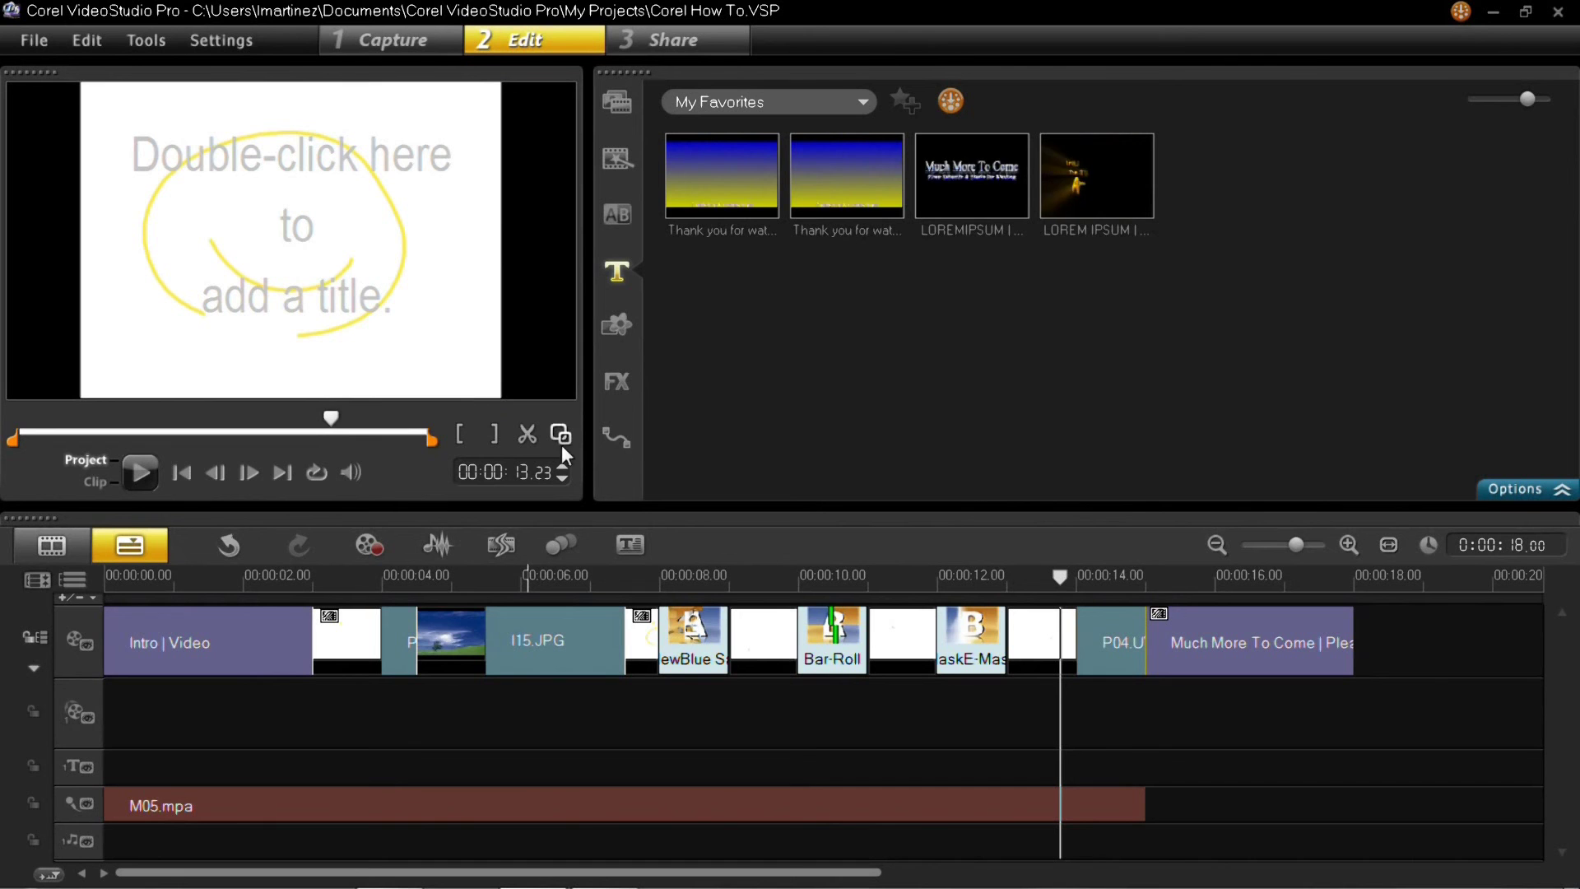
double_click(278, 250)
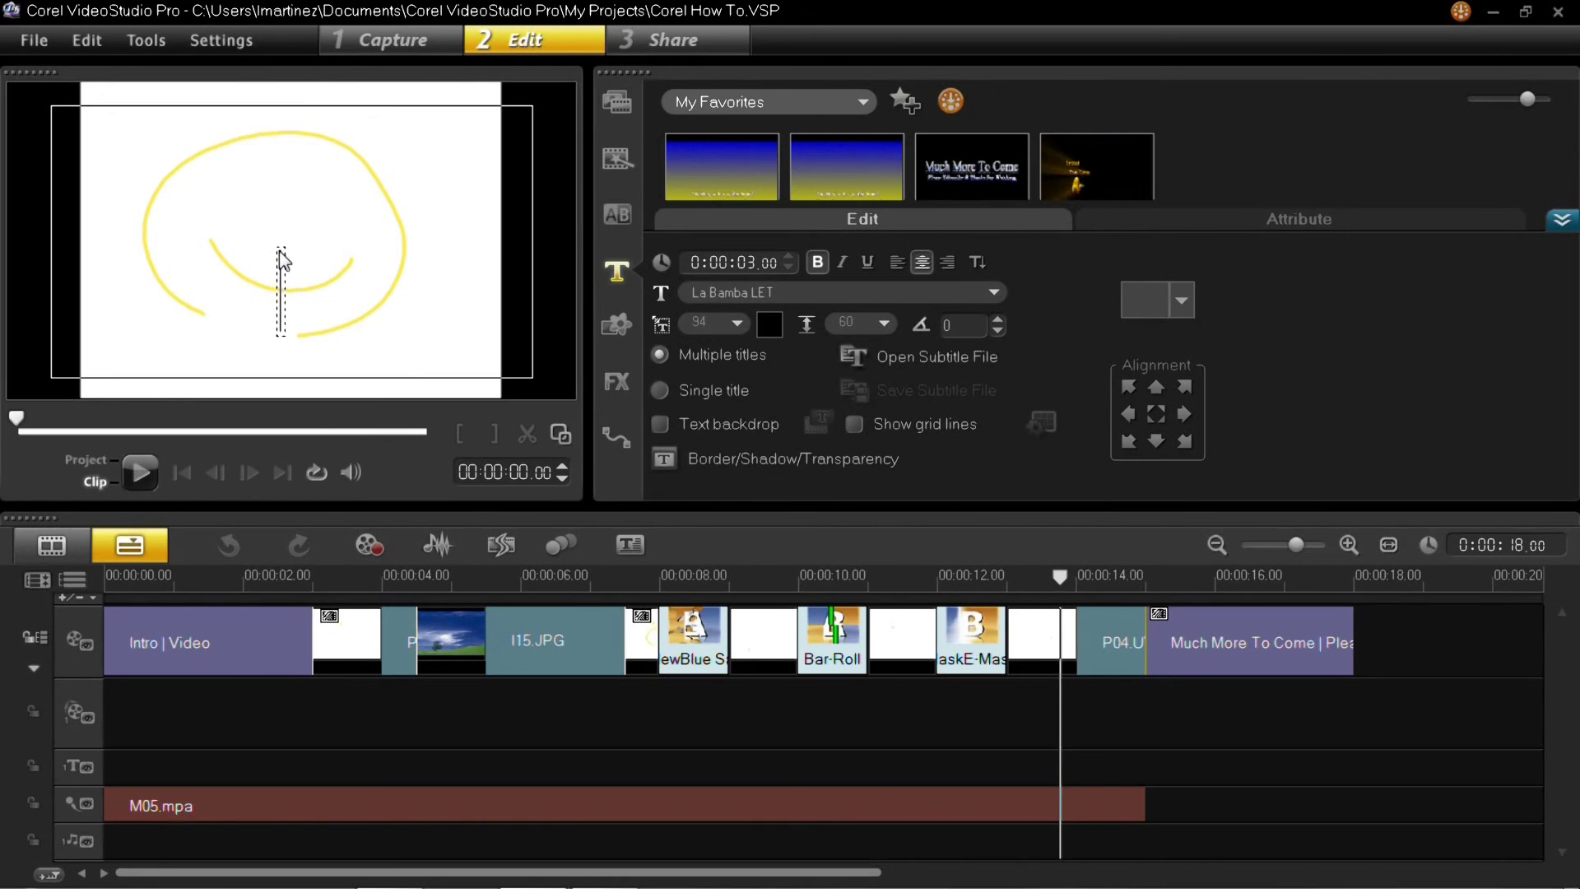
type("OO")
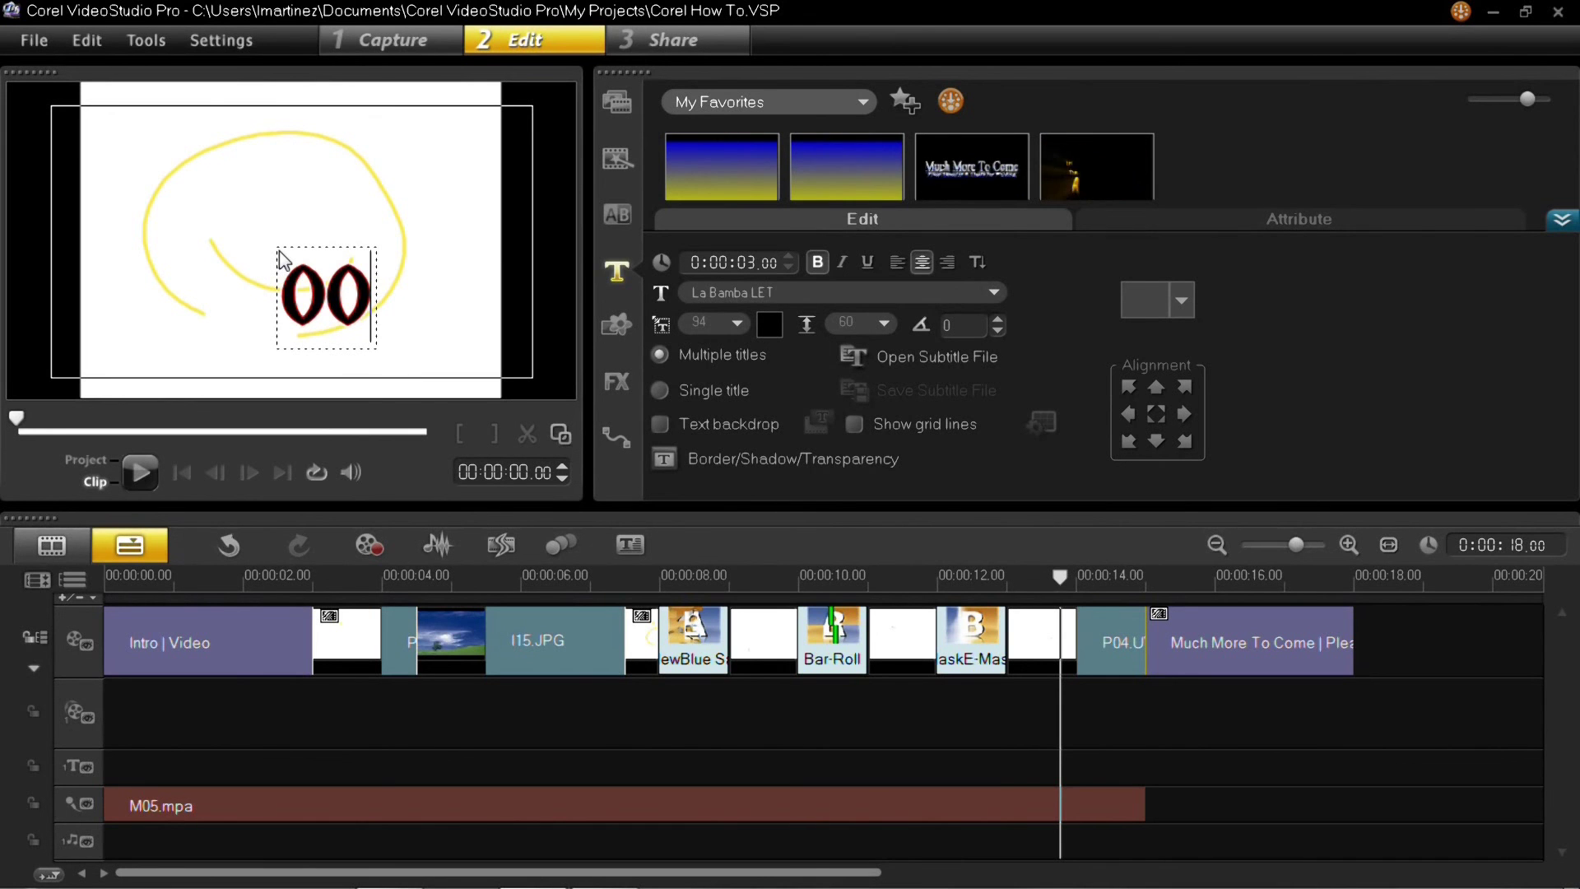
type("ps")
key("BackSpace")
key("BackSpace")
key("BackSpace")
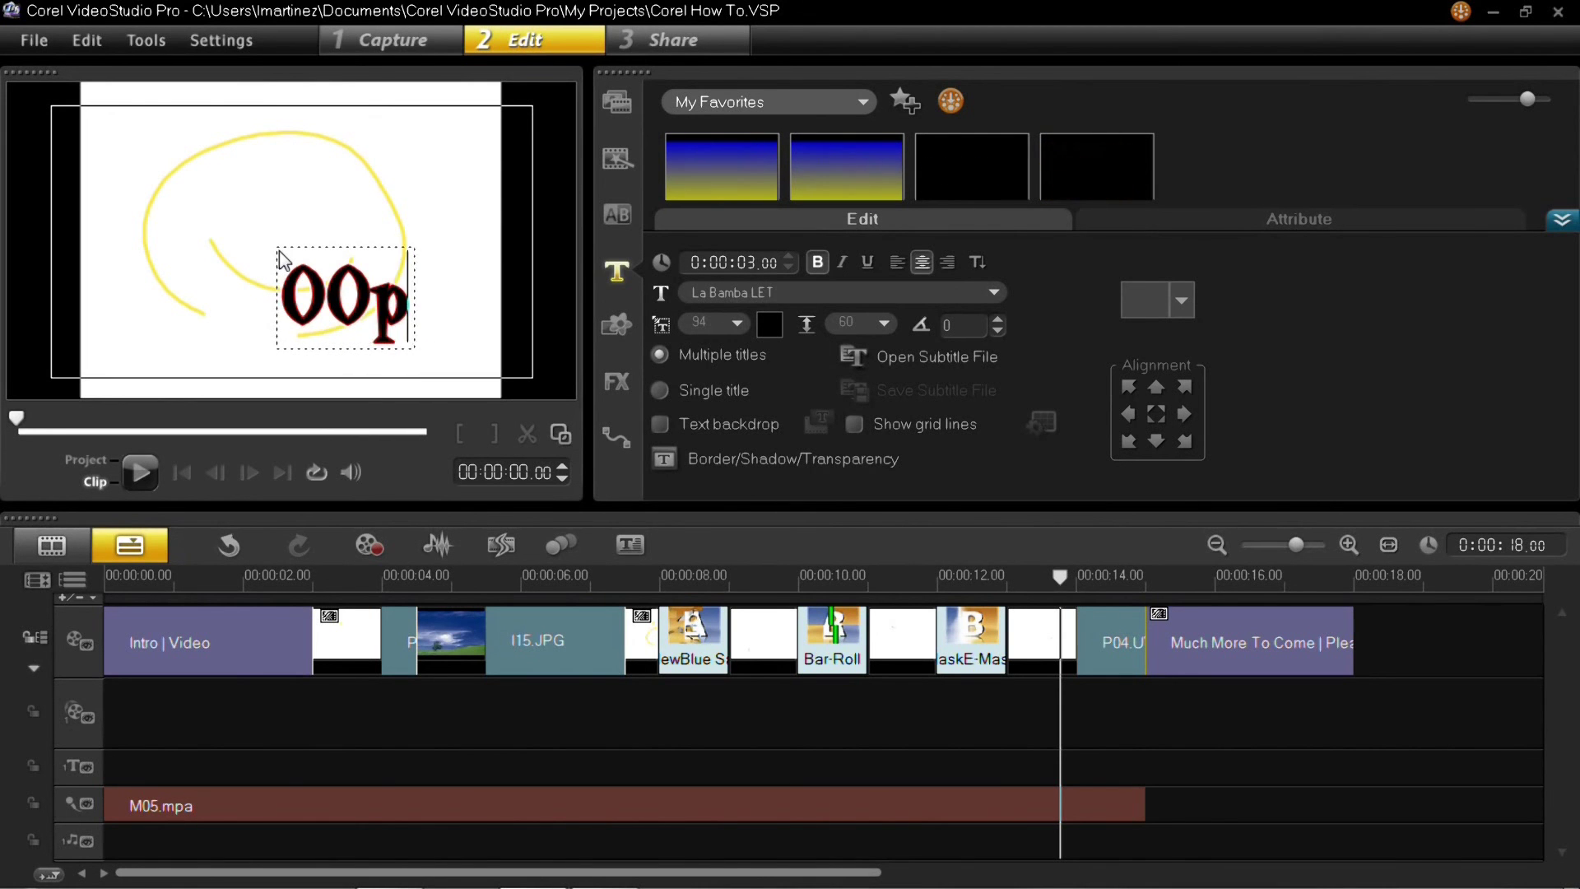
type("oo")
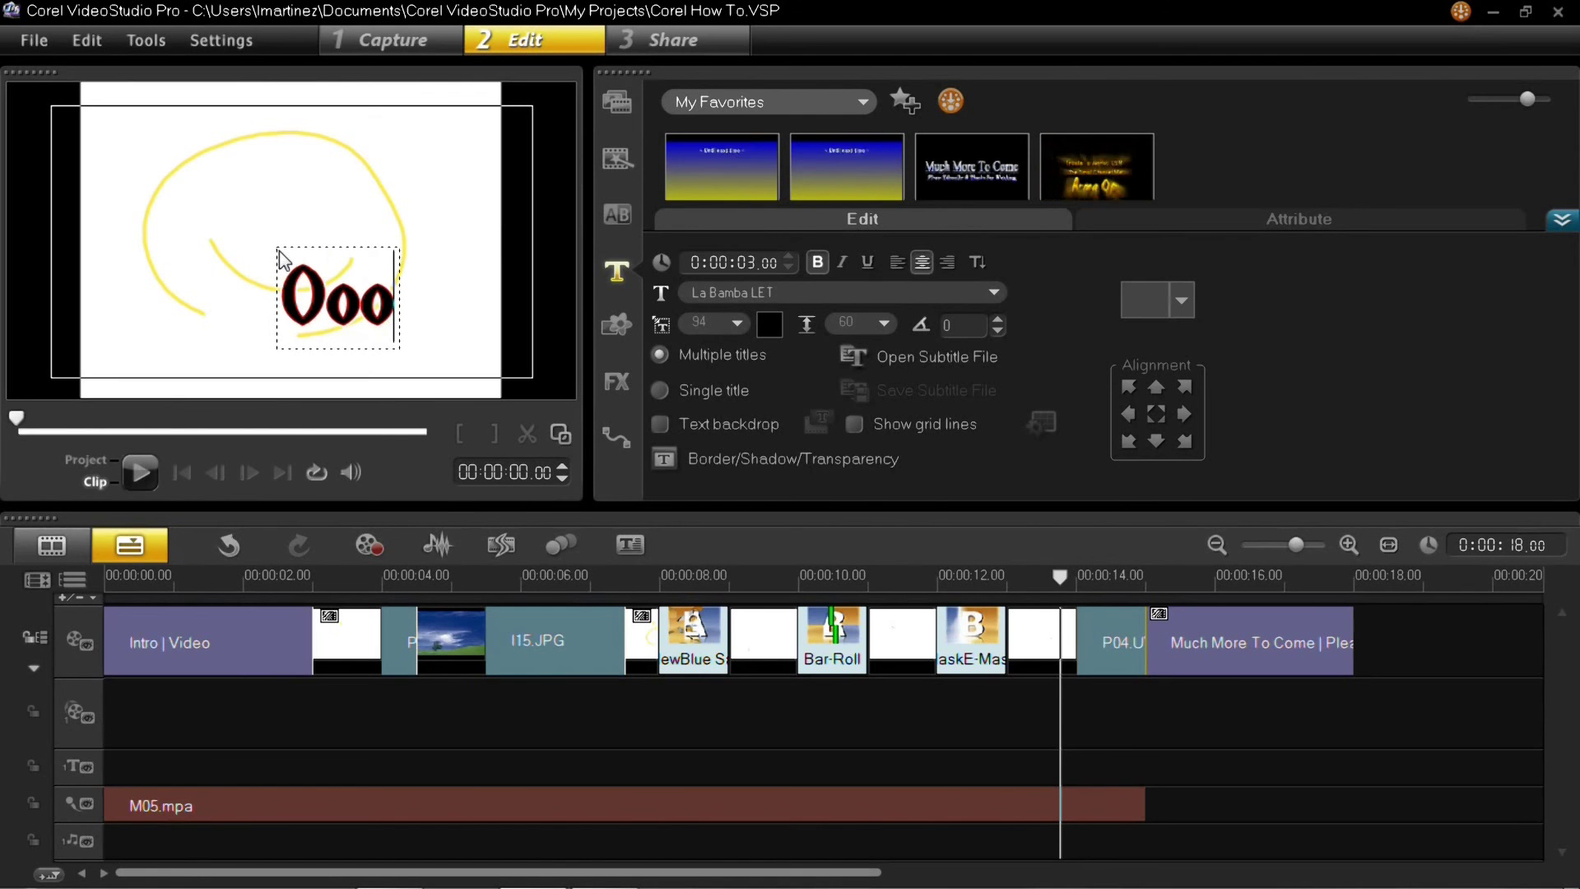
key("BackSpace")
type("ps")
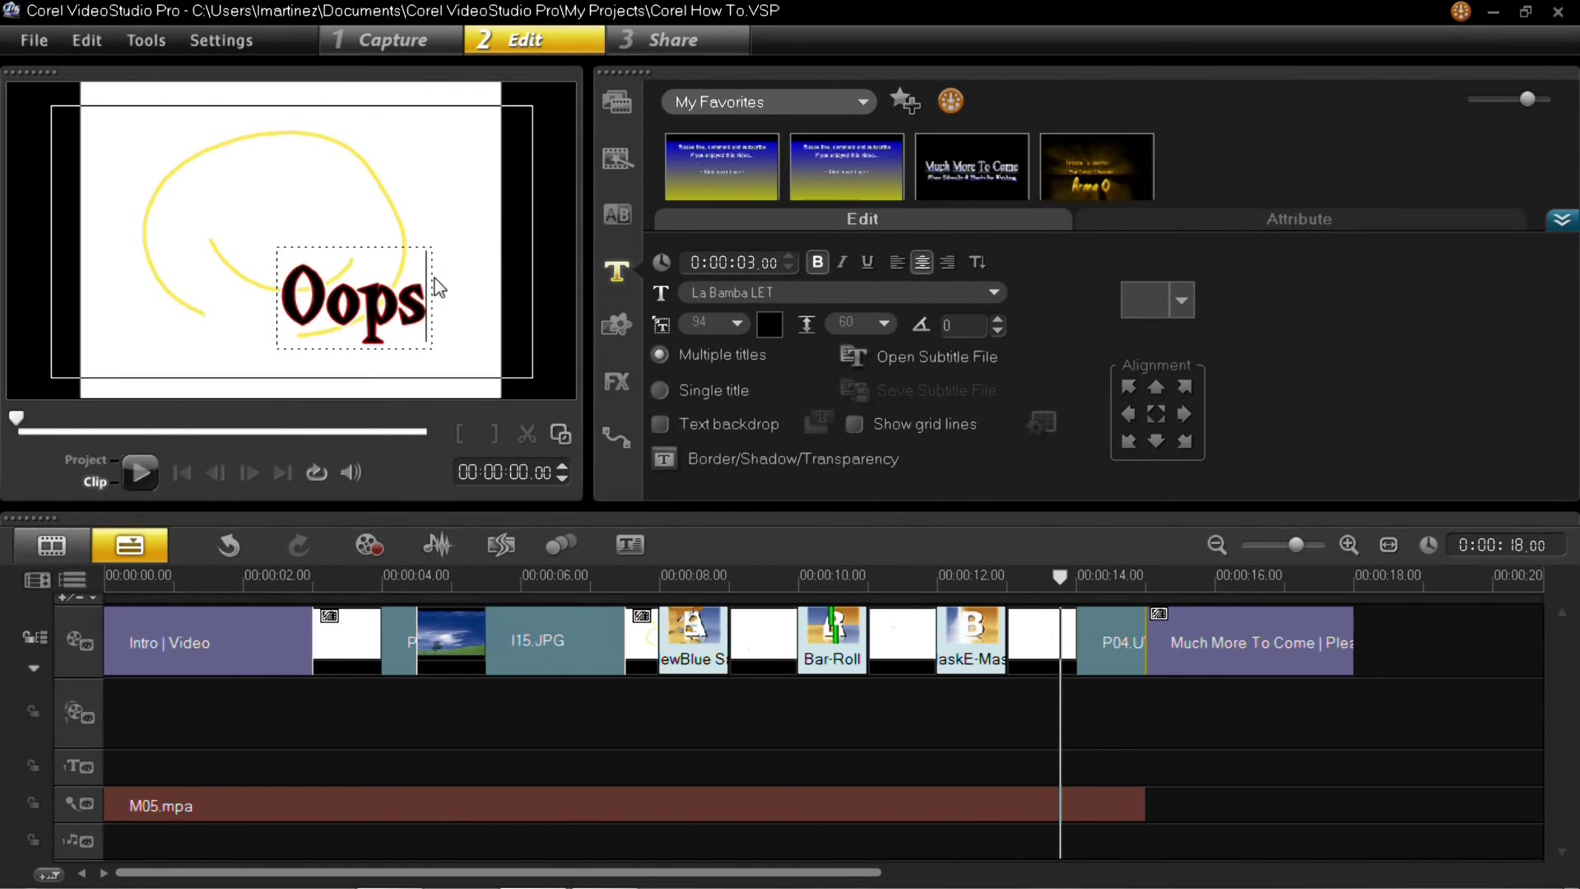
left_click(345, 156)
- Move the Oops title to the frame's upper-left and set its font to Corleone
left_click(362, 282)
left_click_drag(365, 290, 200, 150)
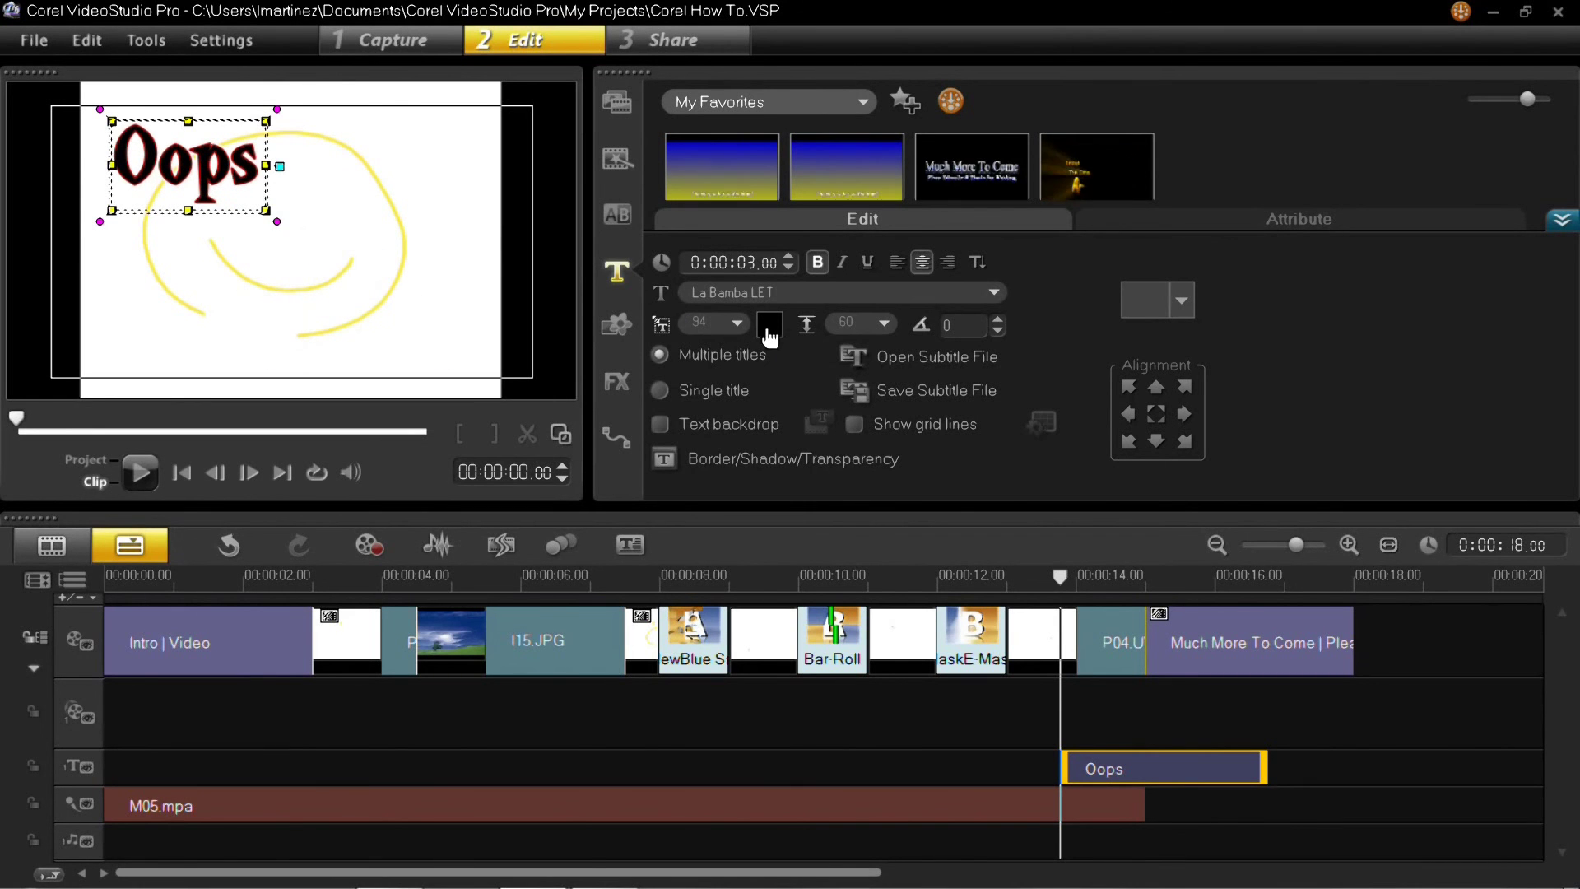
left_click(1004, 291)
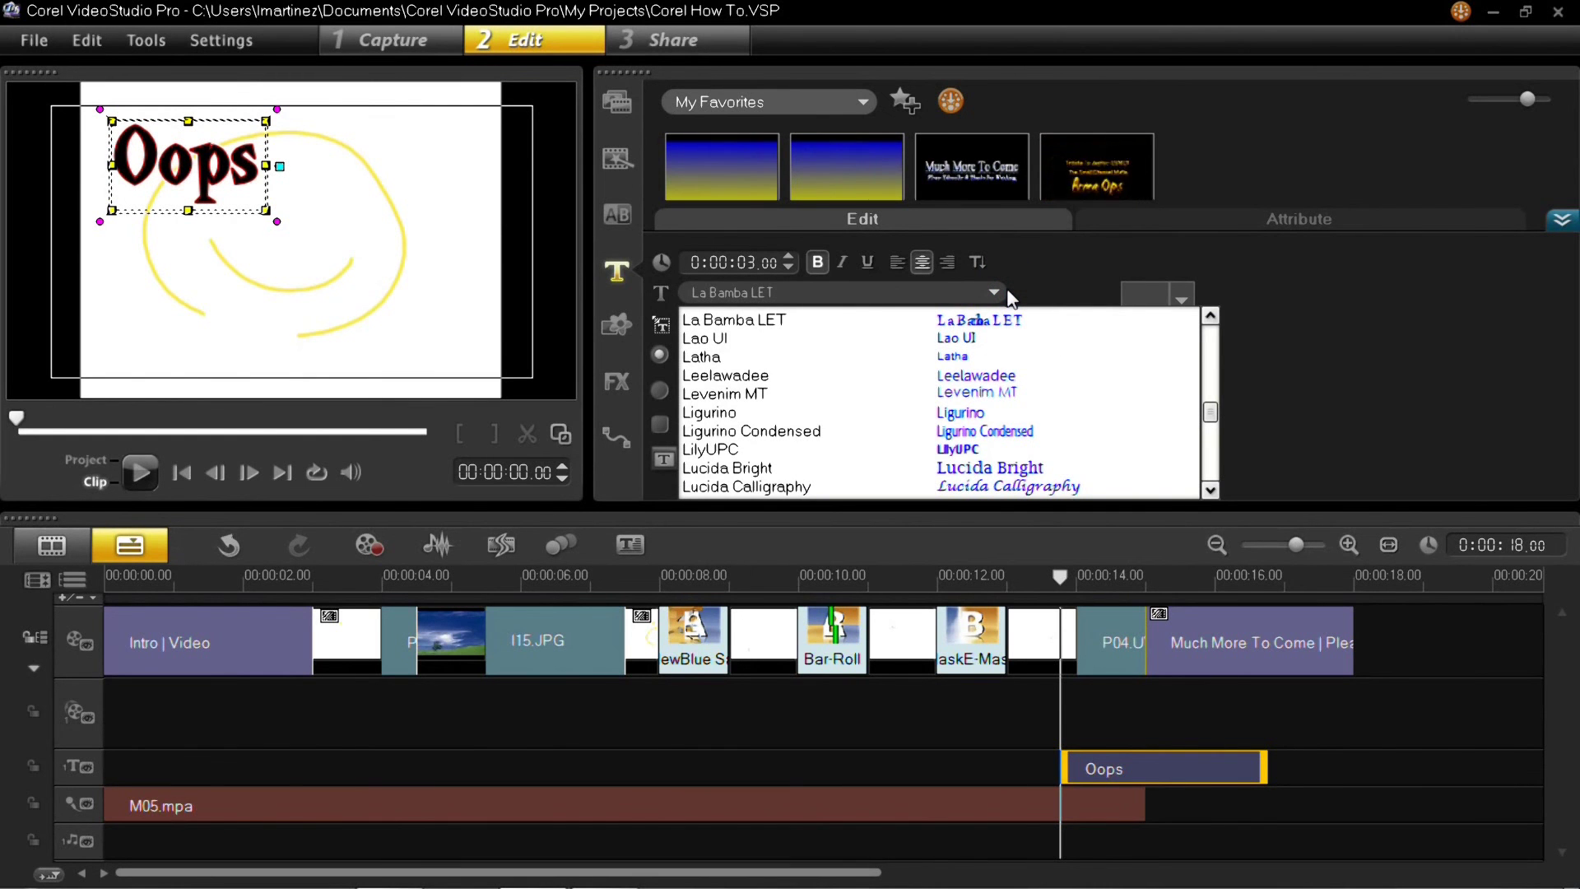
left_click_drag(1208, 417, 1208, 381)
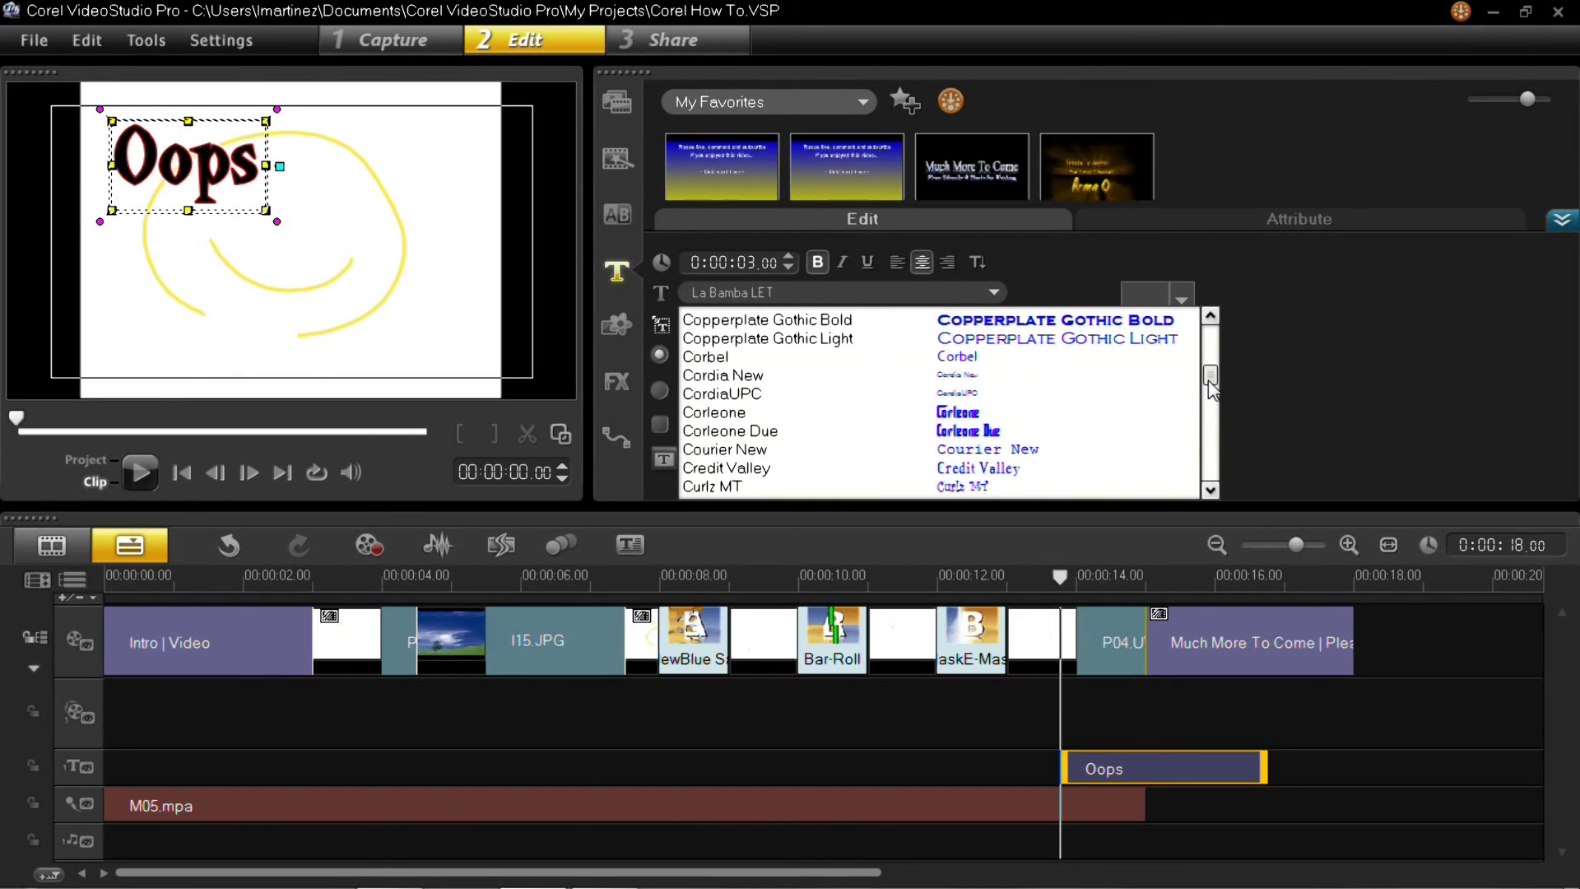
left_click(964, 413)
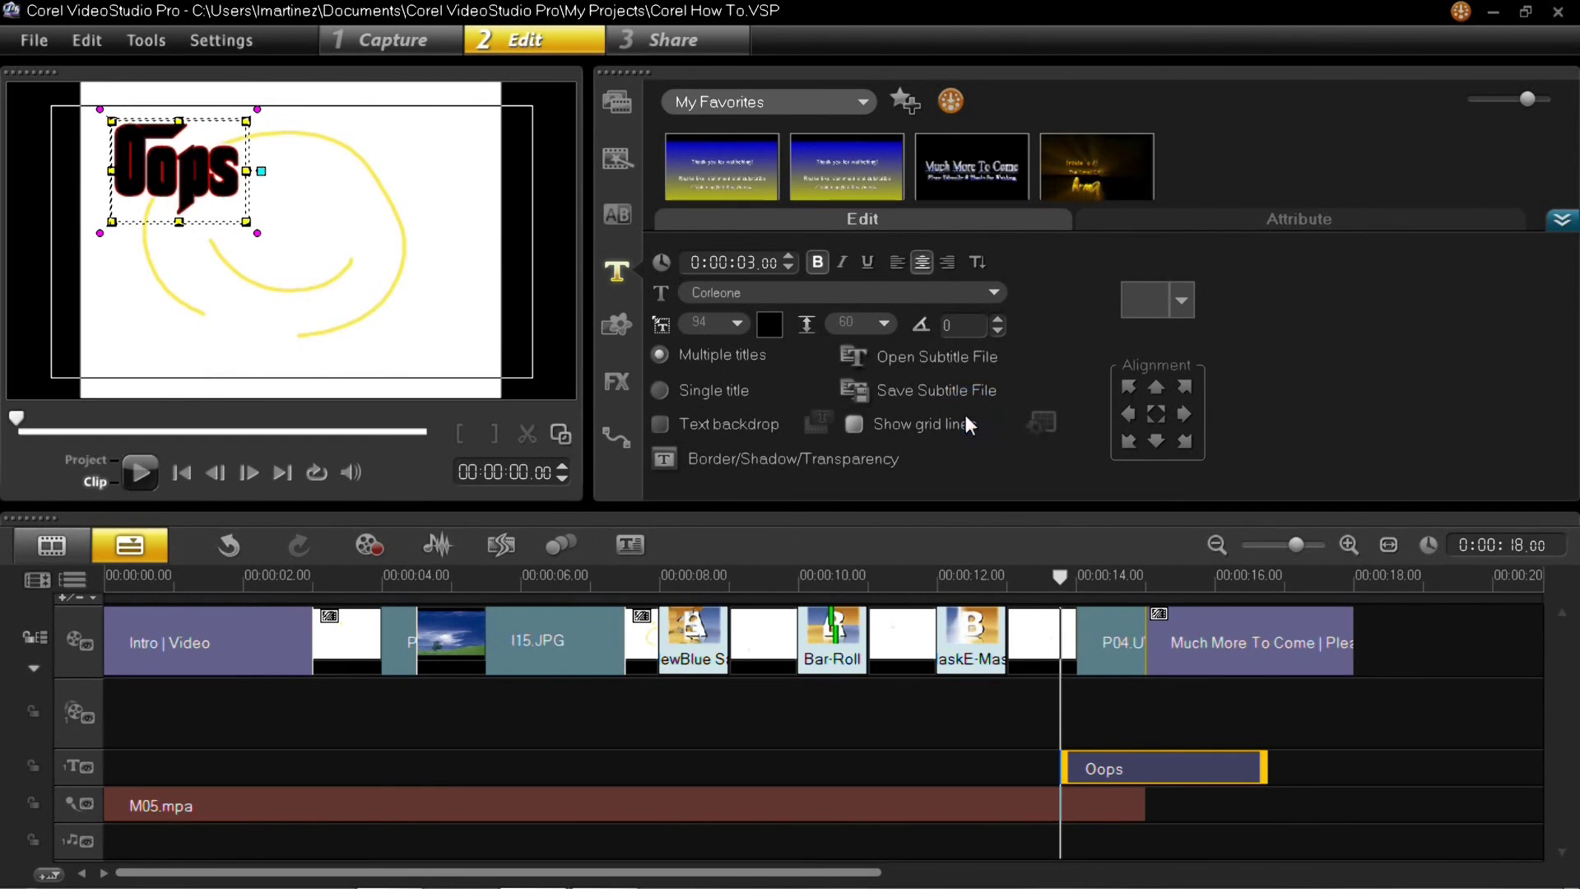
left_click(236, 195)
- Replace the title's Oops wording with 'God Father', leaving the font as Corleone
key("BackSpace")
key("BackSpace")
key("BackSpace")
key("BackSpace")
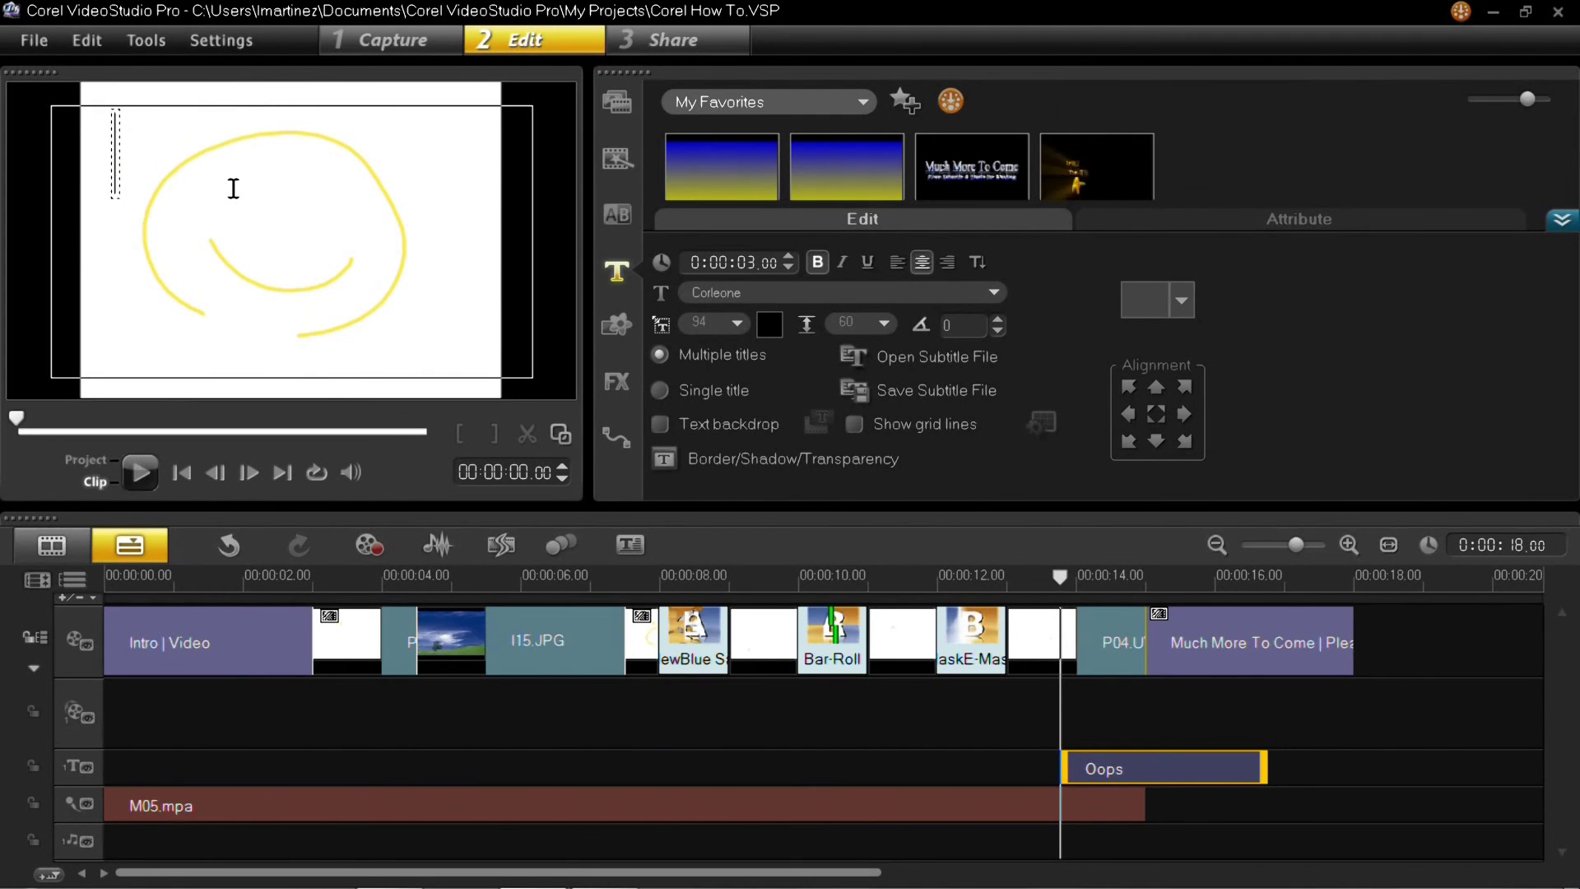
type("God Fa")
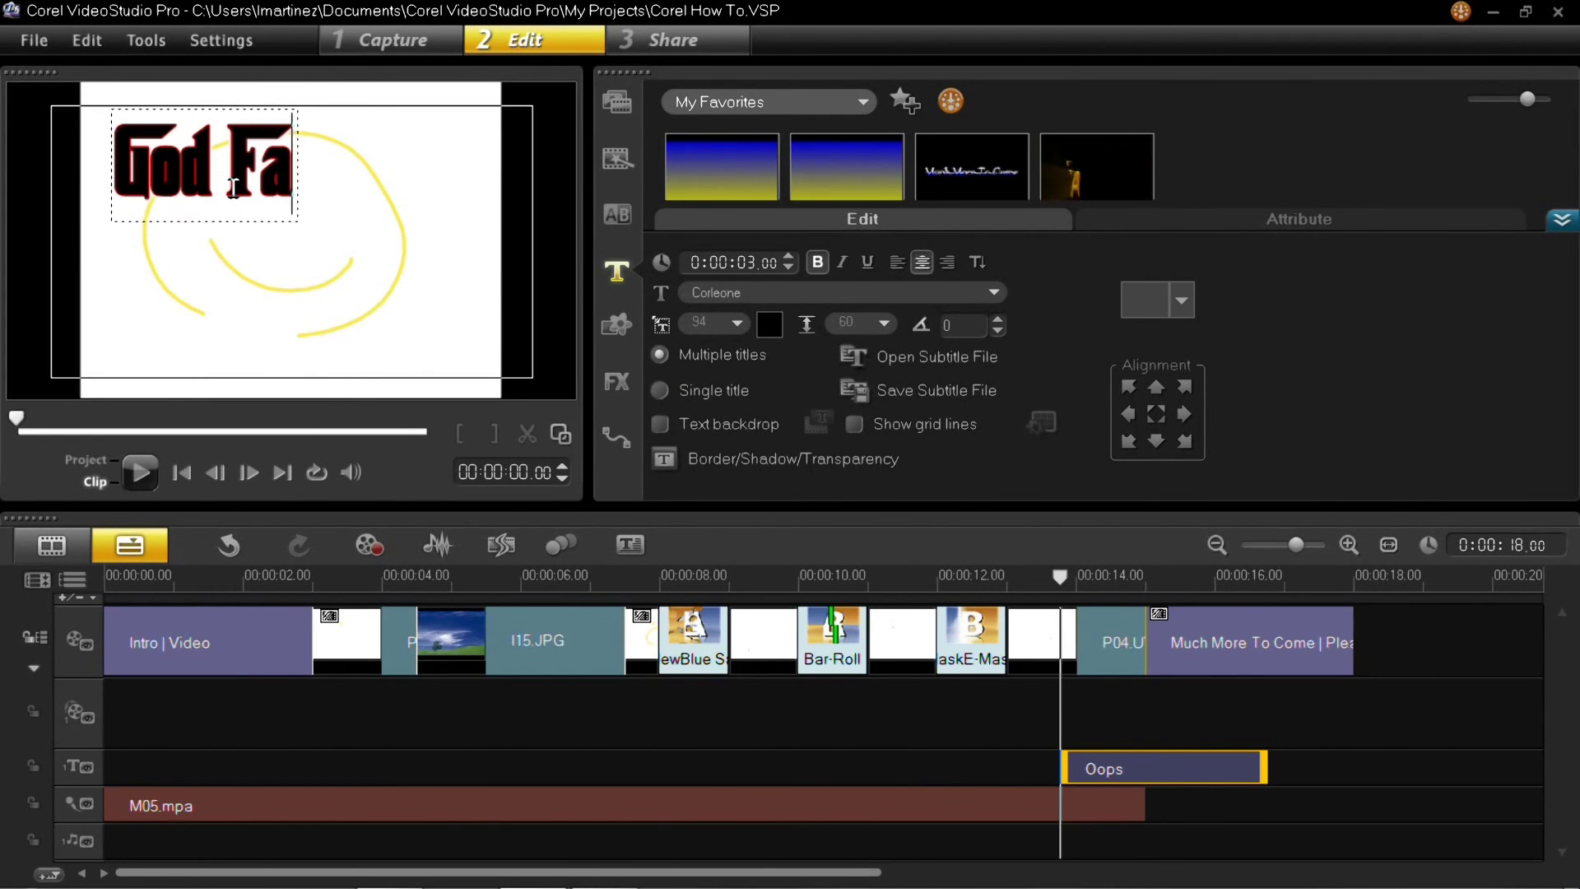
type("ther")
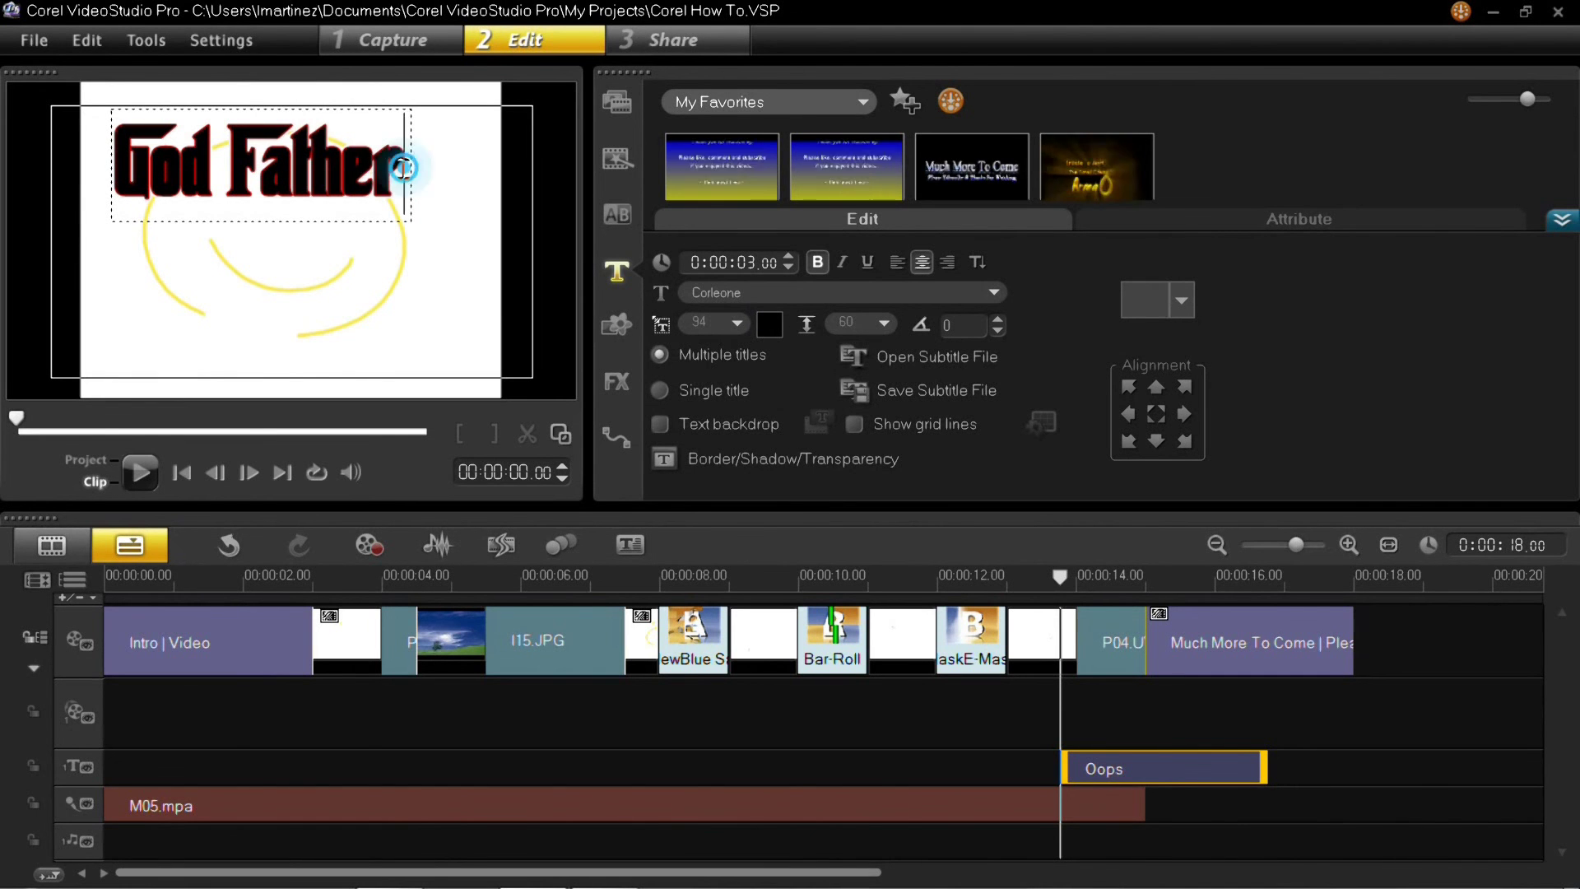
left_click_drag(405, 165, 115, 152)
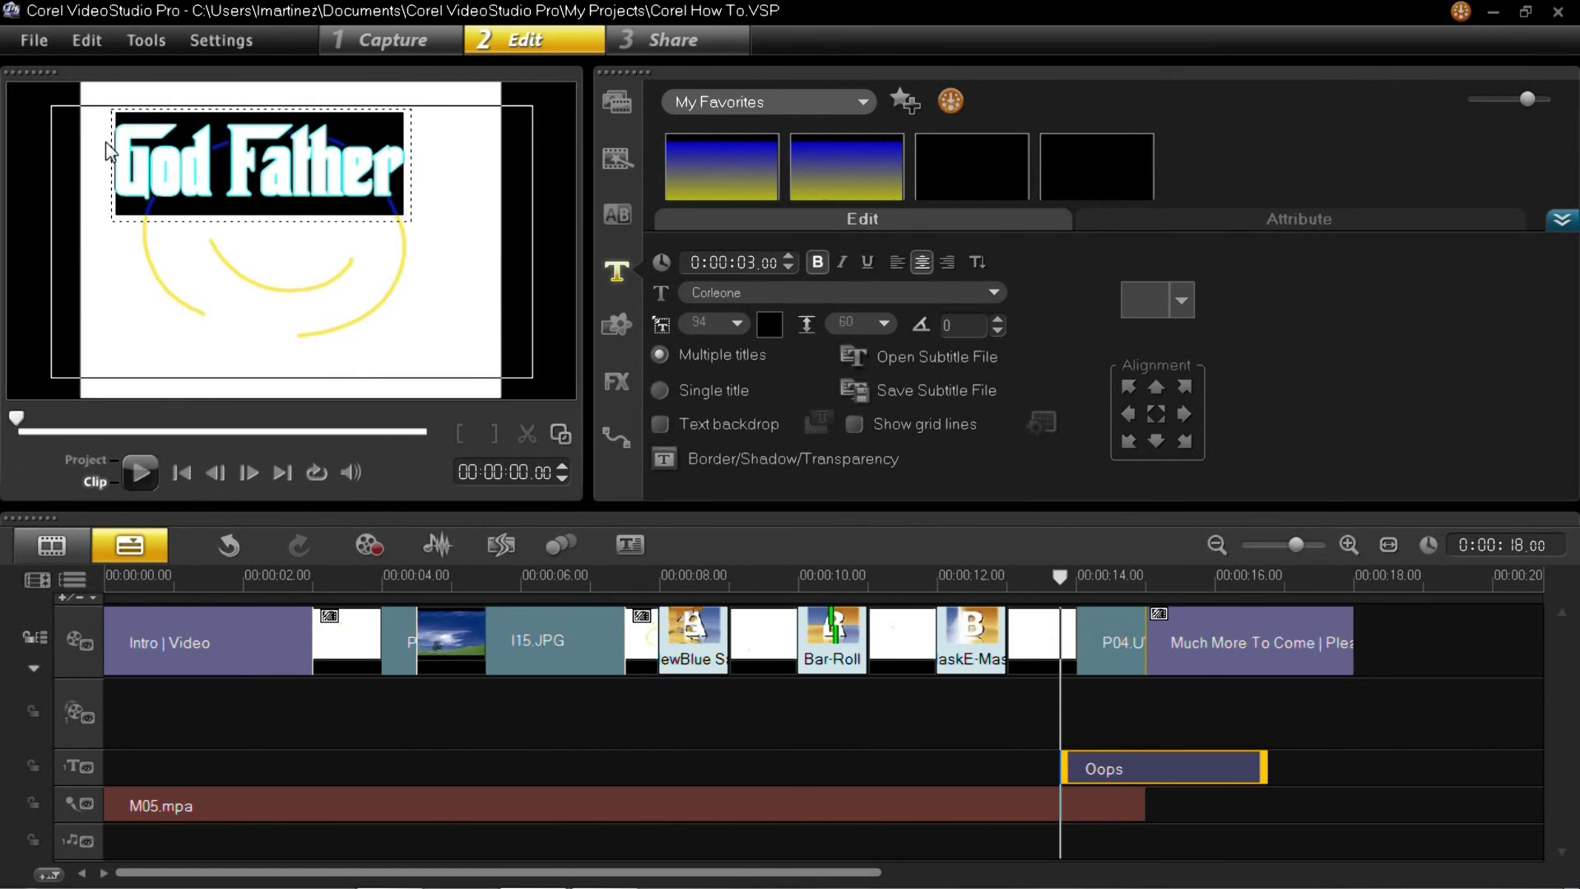
left_click(995, 292)
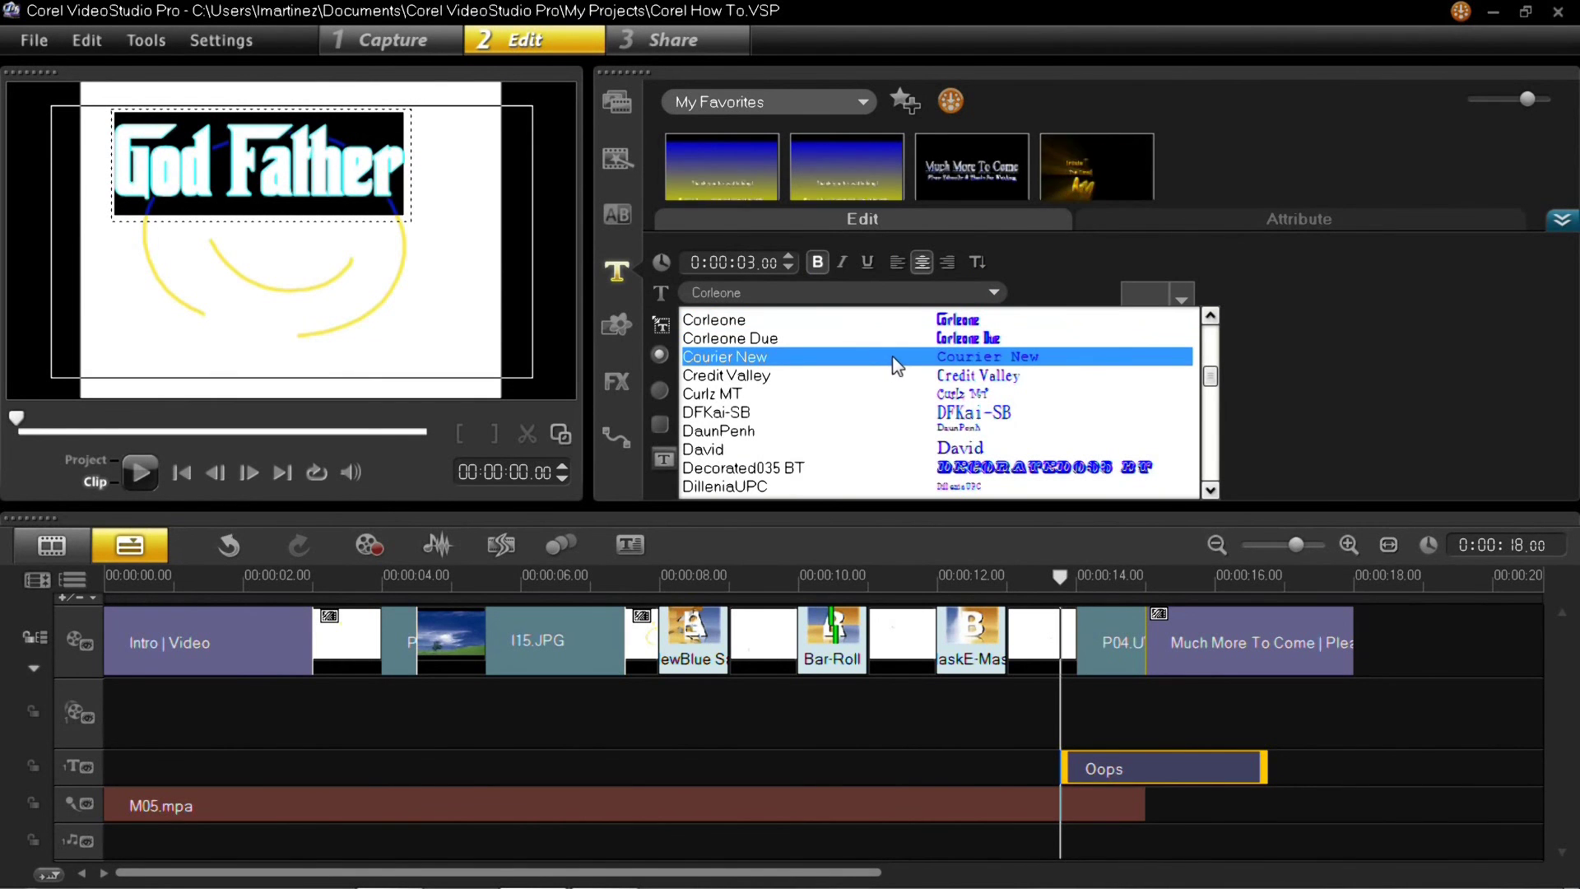
left_click(1065, 255)
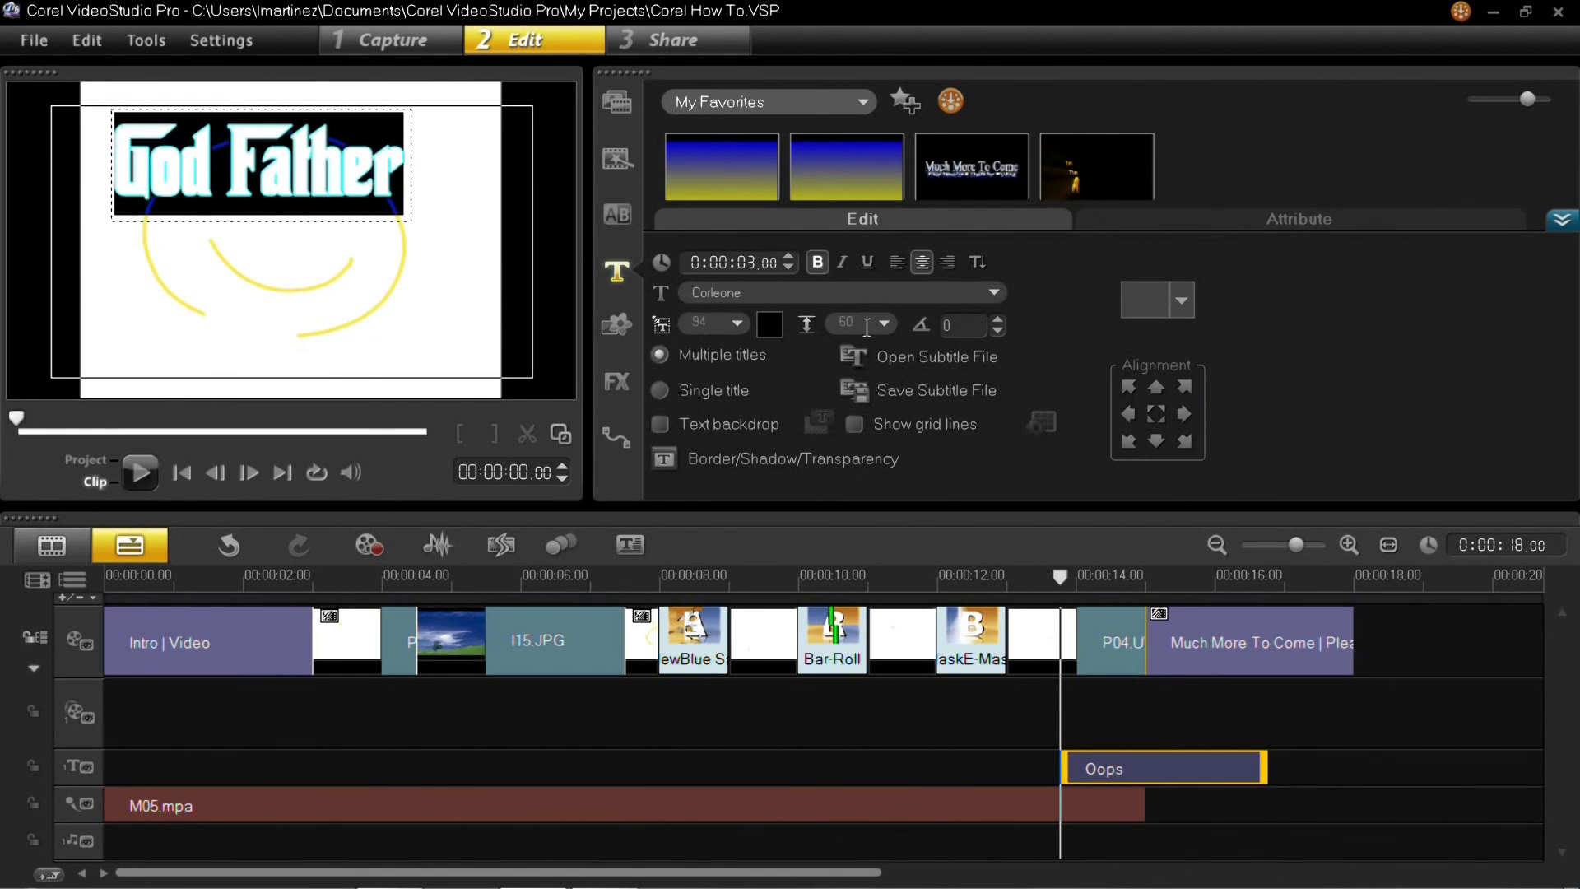